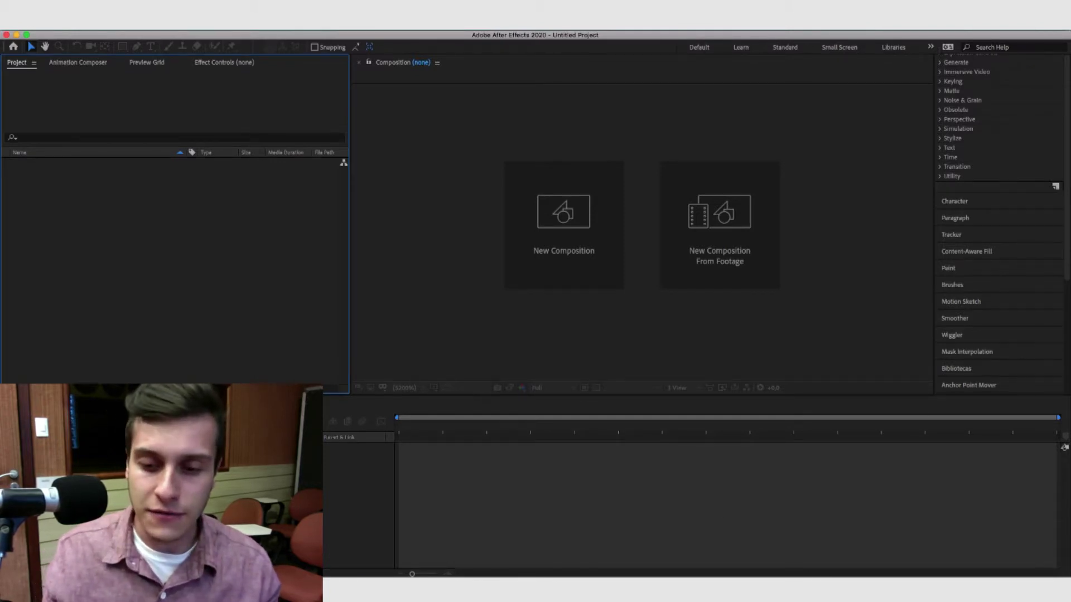
Switch to Illustrator and preview 3111600.jpg in the new-year-2020-wallpaper-paper-style folder, checking the EPS and AI files alongside it.
{"action": "left_click", "coordinate": [786, 578]}
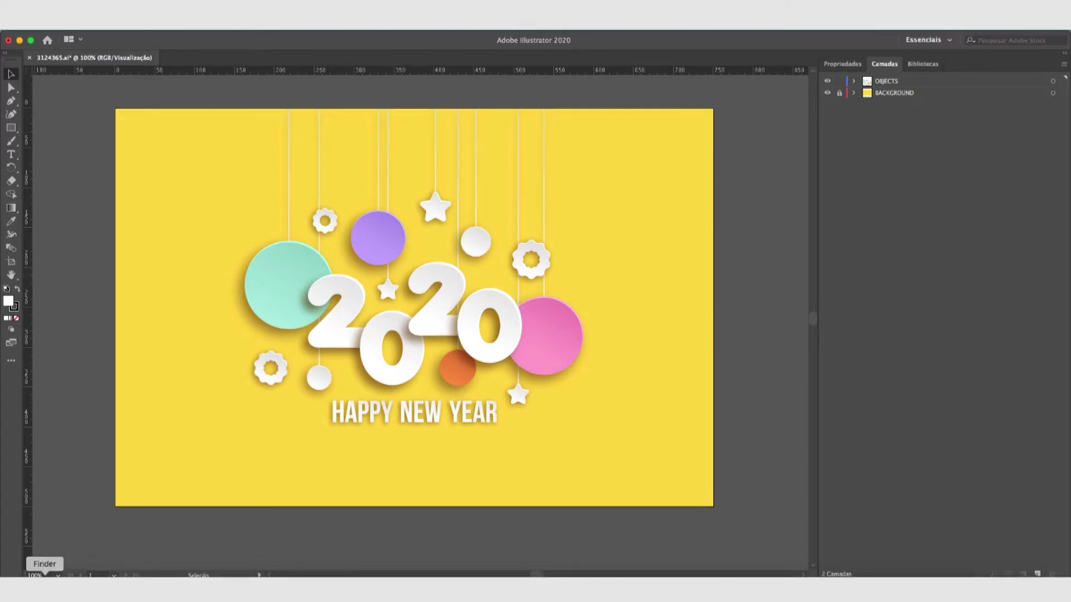
{"action": "left_click", "coordinate": [45, 577]}
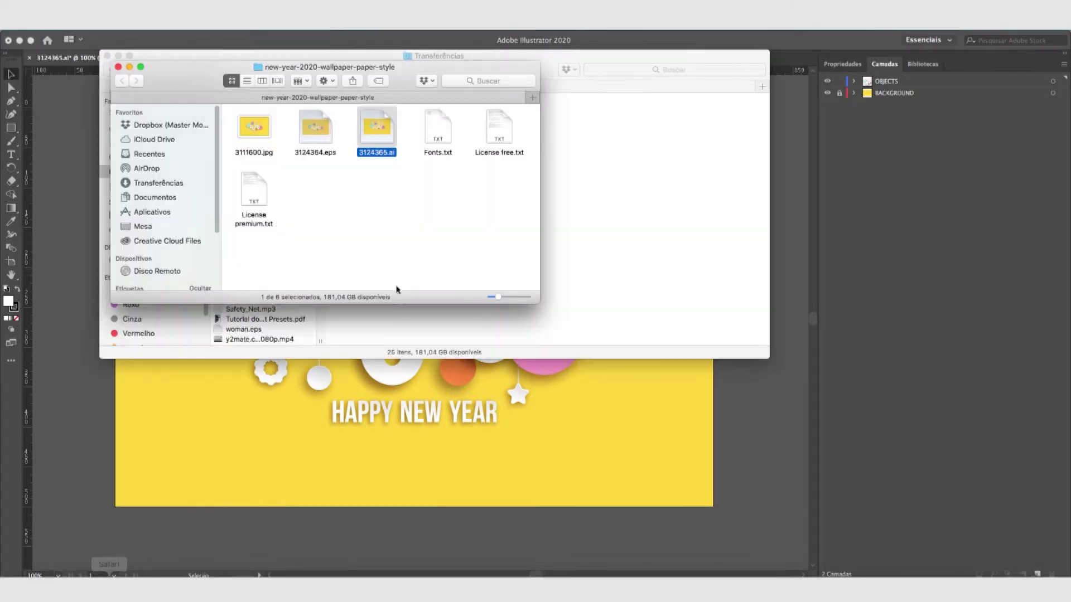
{"action": "left_click", "coordinate": [249, 134]}
{"action": "key", "text": "space"}
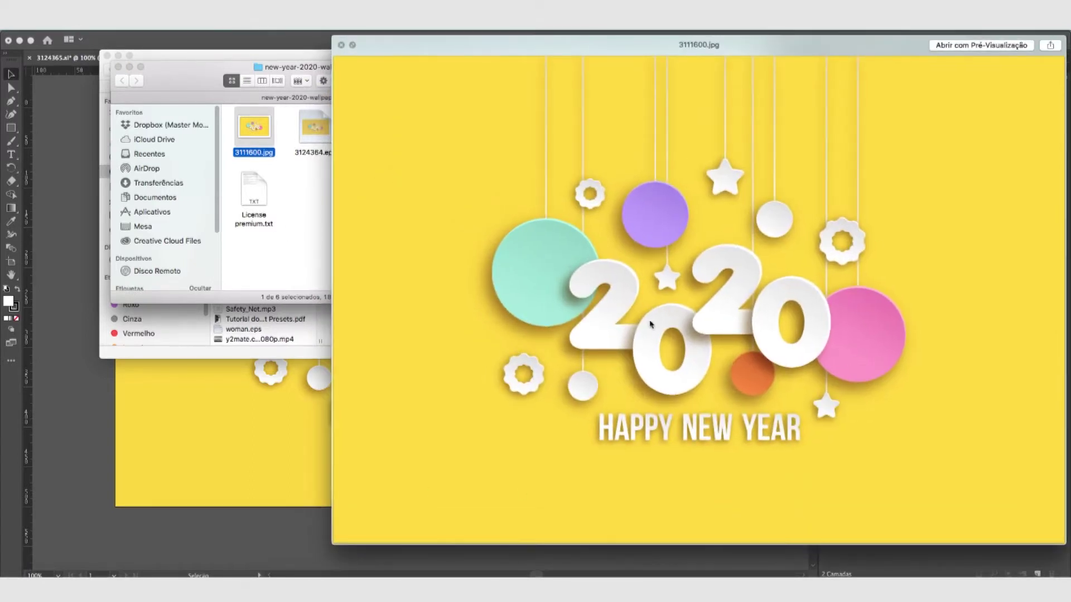
{"action": "key", "text": "space"}
{"action": "left_click", "coordinate": [323, 128]}
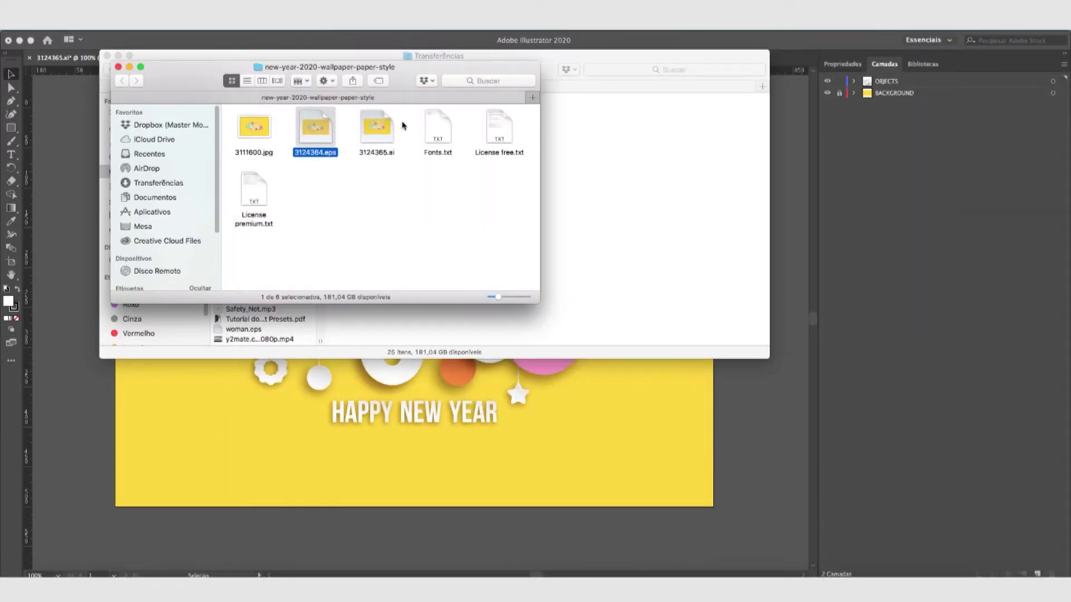
{"action": "left_click", "coordinate": [367, 124]}
{"action": "left_click", "coordinate": [442, 234]}
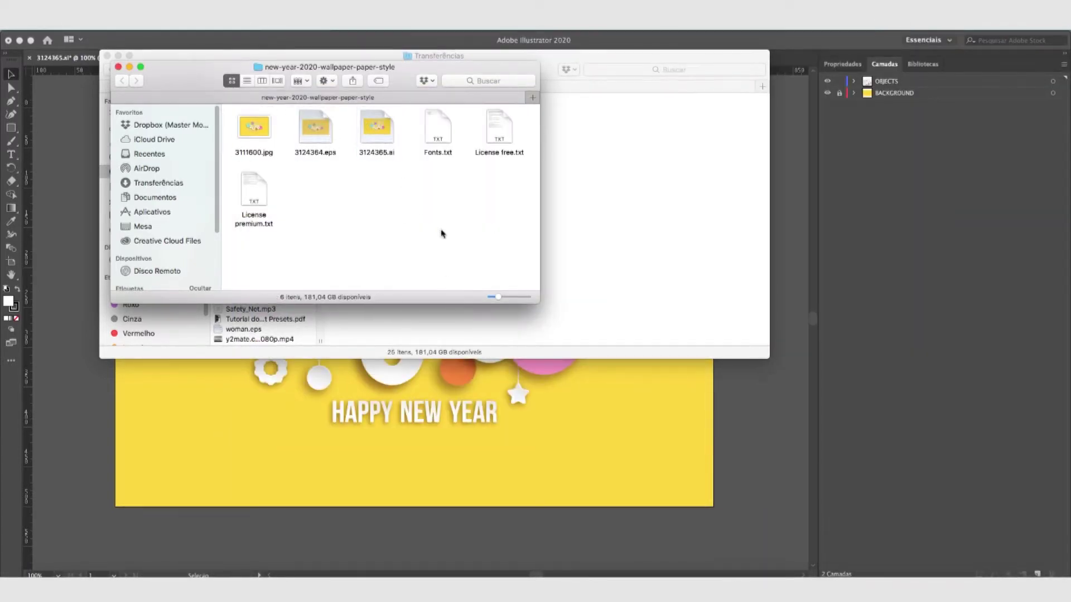
{"action": "left_click", "coordinate": [847, 368]}
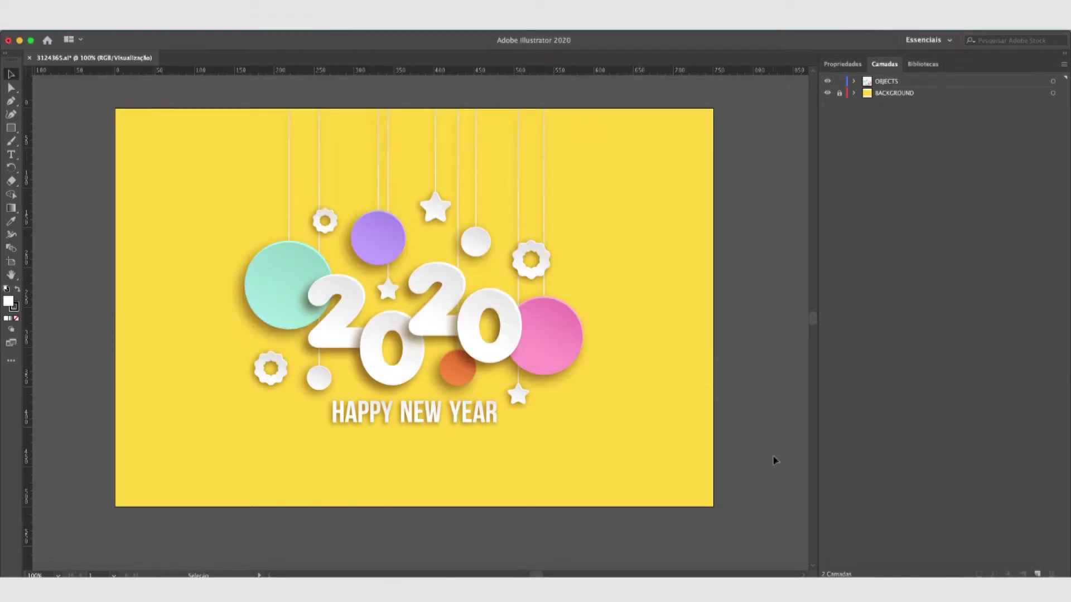
Expand the OBJECTS layer and the group inside it to list all the separate artwork elements.
{"action": "left_click", "coordinate": [358, 375]}
{"action": "left_click", "coordinate": [802, 244]}
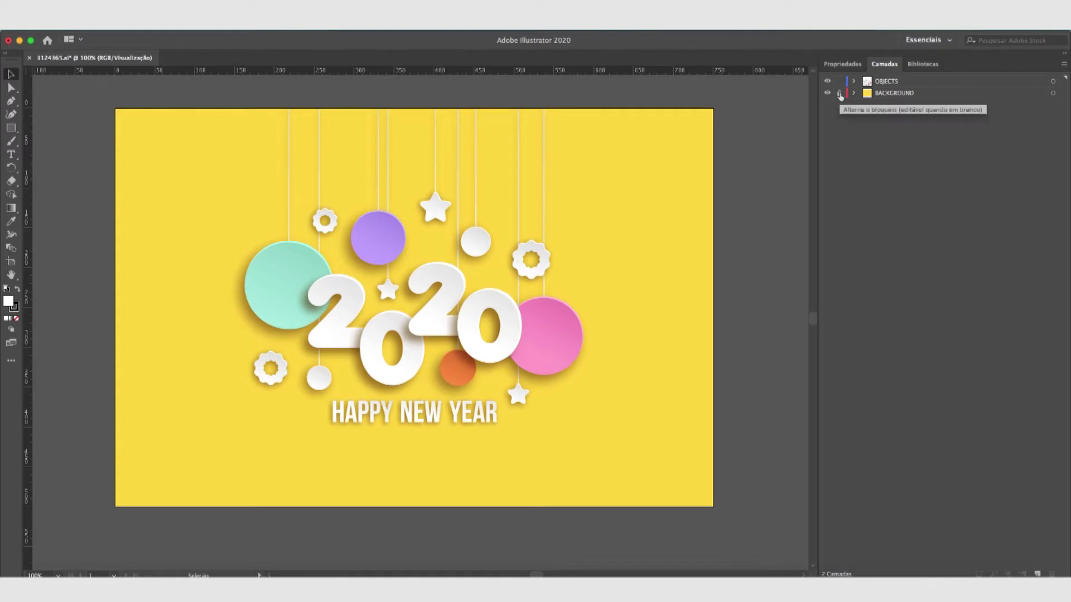
{"action": "left_click", "coordinate": [854, 82]}
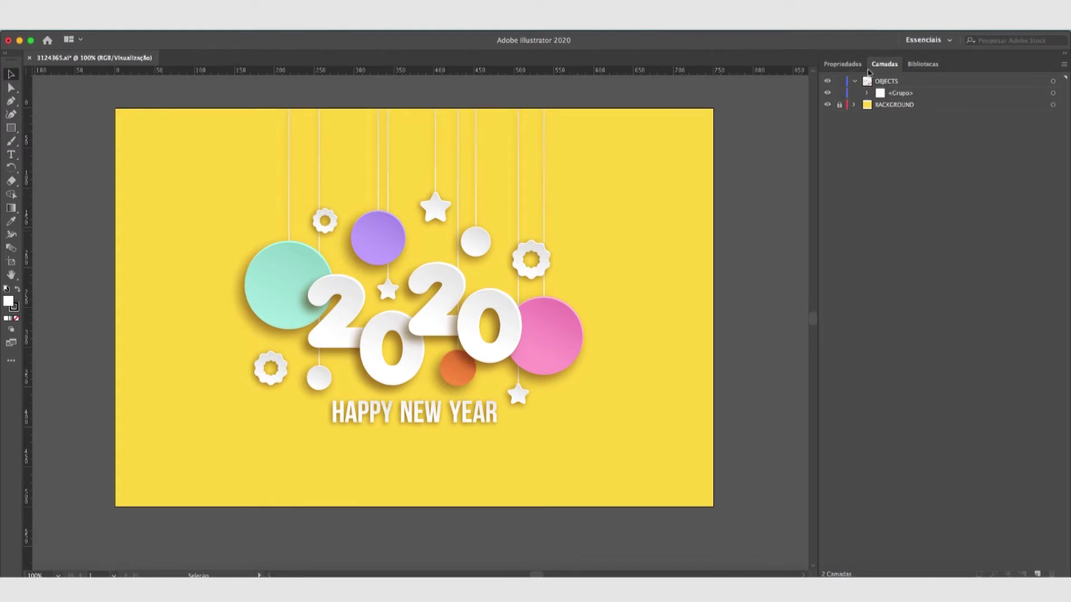
{"action": "left_click", "coordinate": [868, 94]}
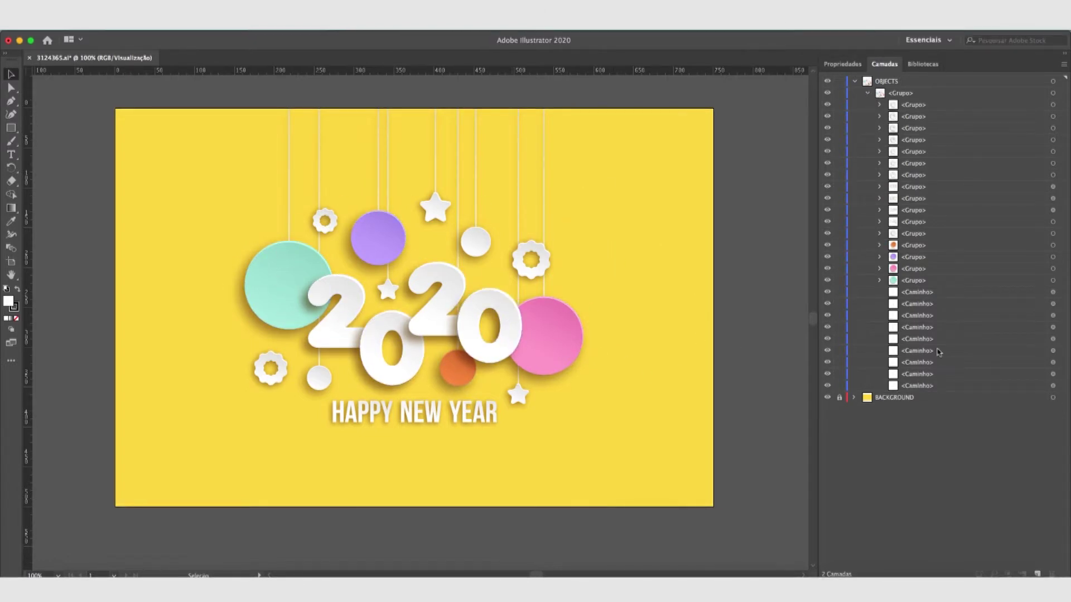
Create twenty new empty layers, Camada 3 to Camada 22, above the OBJECTS layer.
{"action": "double_click", "coordinate": [1036, 574]}
{"action": "triple_click", "coordinate": [1037, 574]}
{"action": "triple_click", "coordinate": [1036, 573]}
{"action": "double_click", "coordinate": [1036, 574]}
{"action": "double_click", "coordinate": [1037, 574]}
{"action": "triple_click", "coordinate": [1036, 574]}
{"action": "triple_click", "coordinate": [1037, 573]}
{"action": "double_click", "coordinate": [1037, 573]}
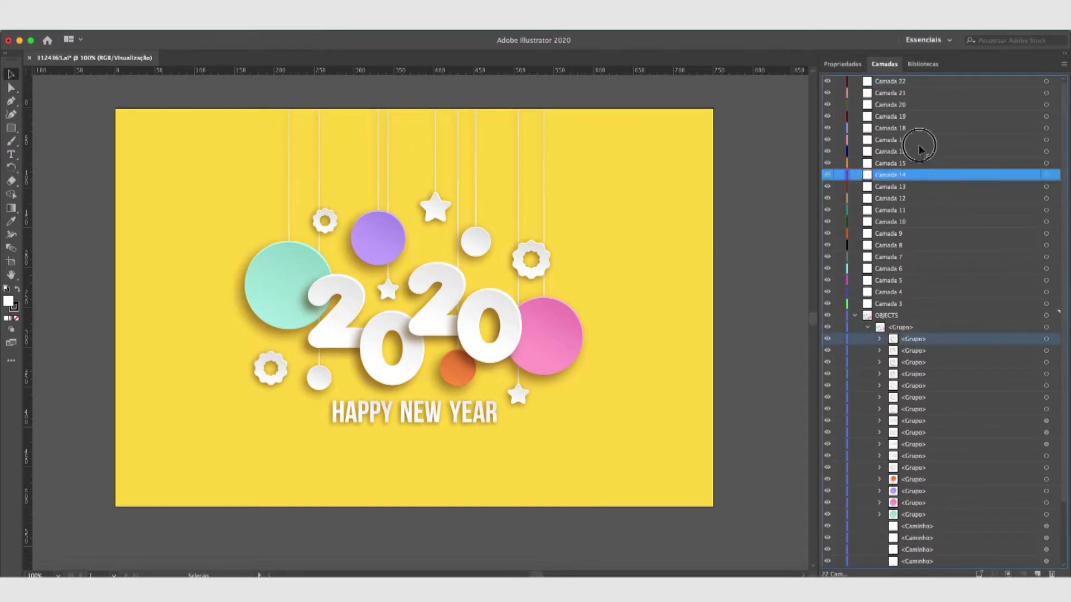
Move the first six groups out of OBJECTS into layers Camada 22 down to Camada 17, one group per layer.
{"action": "left_click", "coordinate": [883, 83]}
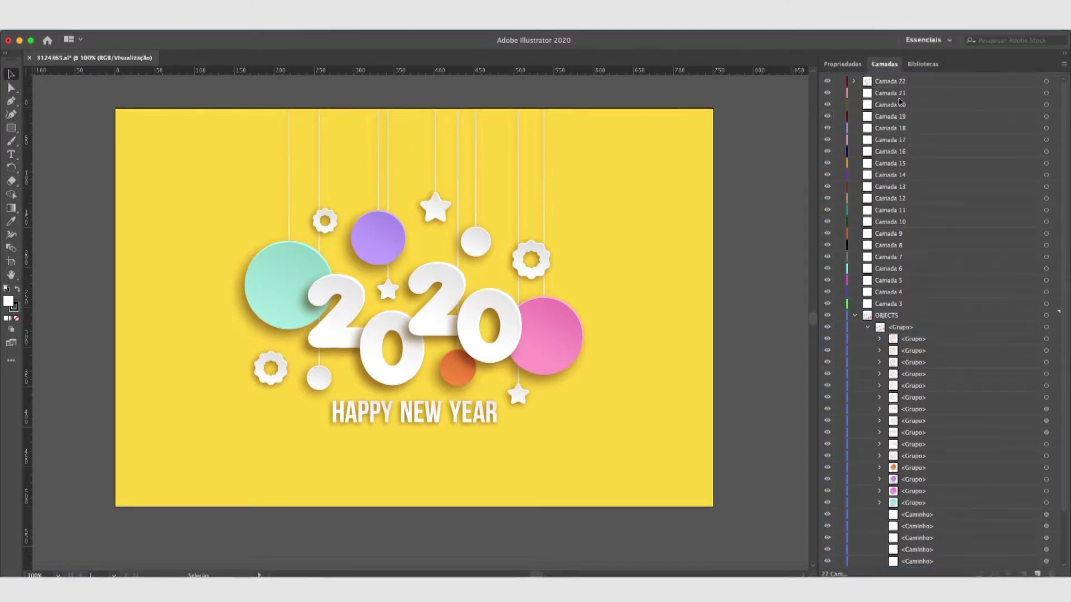
{"action": "left_click_drag", "start_coordinate": [913, 360], "coordinate": [902, 96]}
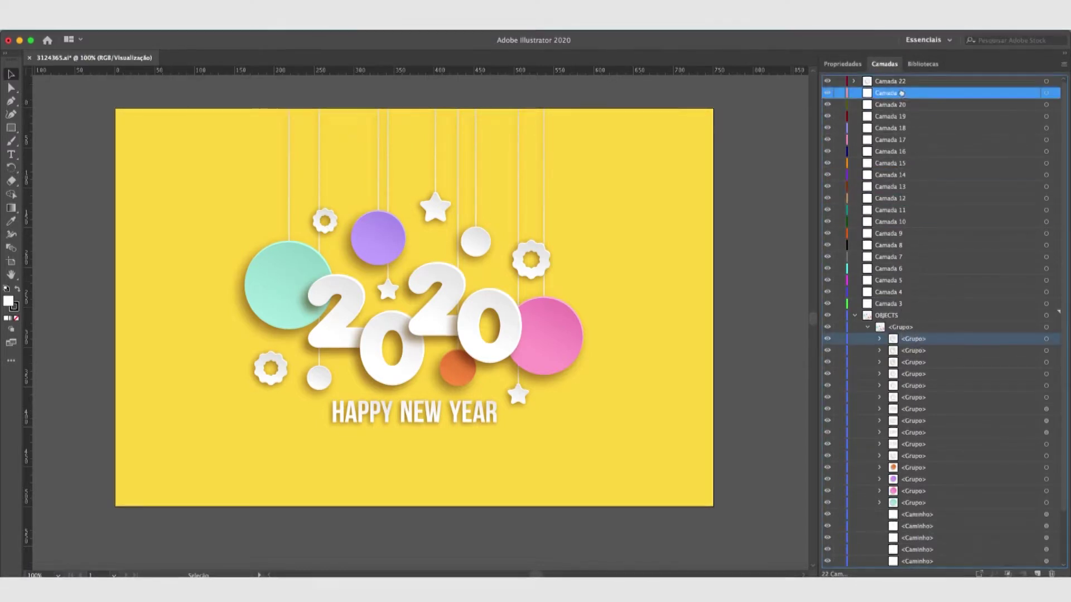
{"action": "left_click_drag", "start_coordinate": [913, 339], "coordinate": [883, 106]}
{"action": "left_click_drag", "start_coordinate": [913, 339], "coordinate": [886, 116]}
{"action": "left_click_drag", "start_coordinate": [913, 339], "coordinate": [888, 127]}
{"action": "left_click_drag", "start_coordinate": [920, 346], "coordinate": [902, 142]}
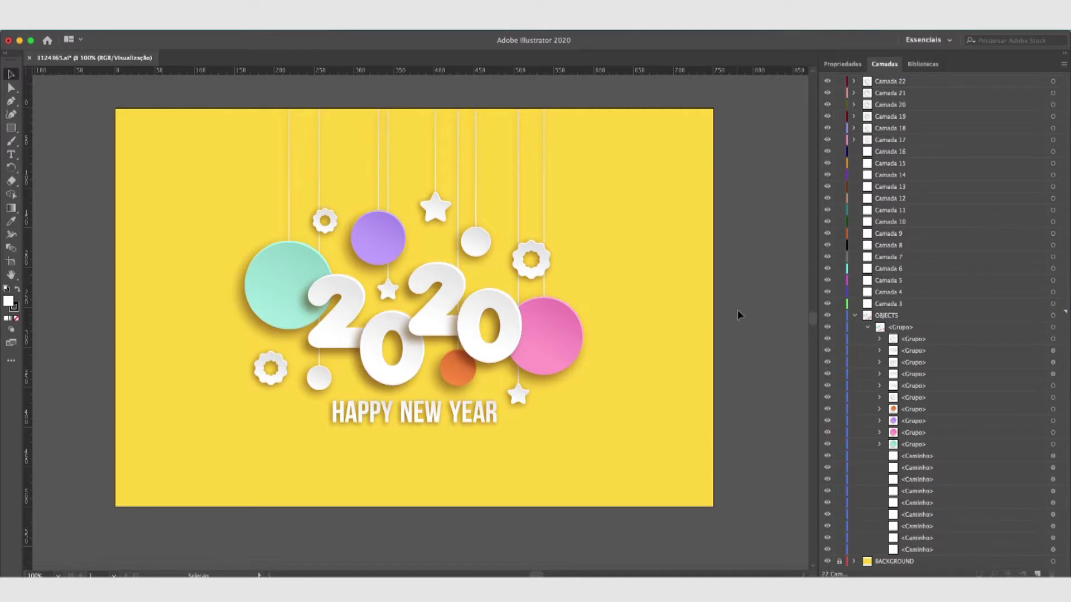
Move the next four groups out of OBJECTS into layers Camada 16 down to Camada 13, one group per layer.
{"action": "left_click_drag", "start_coordinate": [906, 339], "coordinate": [909, 151]}
{"action": "left_click_drag", "start_coordinate": [916, 344], "coordinate": [892, 165]}
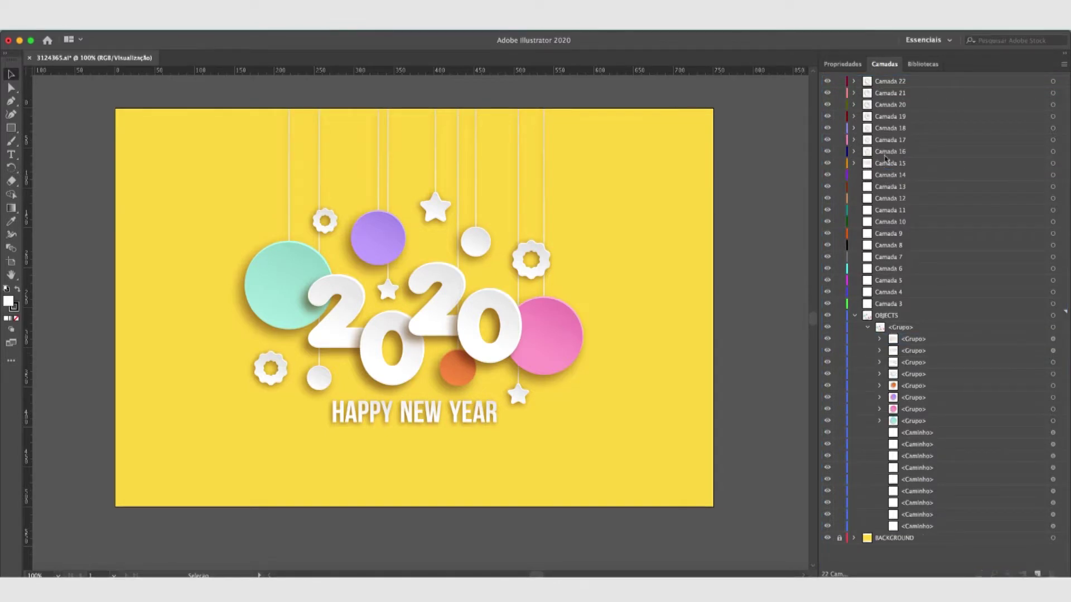
{"action": "left_click_drag", "start_coordinate": [914, 342], "coordinate": [889, 175]}
{"action": "left_click_drag", "start_coordinate": [914, 339], "coordinate": [892, 186]}
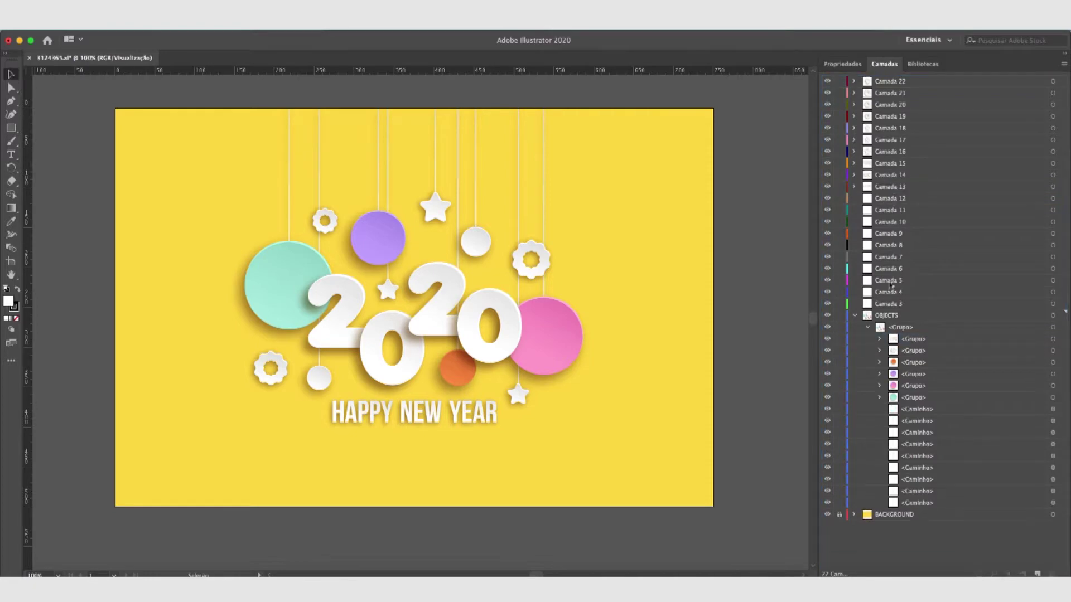
Move the remaining groups and the first four paths into layers Camada 12 down to Camada 3, one element per layer.
{"action": "left_click_drag", "start_coordinate": [915, 339], "coordinate": [893, 280]}
{"action": "left_click_drag", "start_coordinate": [915, 339], "coordinate": [893, 292]}
{"action": "left_click_drag", "start_coordinate": [914, 339], "coordinate": [892, 303]}
Create five more layers above OBJECTS, Camada 23 to Camada 27, and move one of the remaining paths into each.
{"action": "key", "text": "super+l"}
{"action": "key", "text": "super+l"}
{"action": "key", "text": "super+l"}
{"action": "key", "text": "super+l"}
{"action": "key", "text": "super+l"}
{"action": "left_click_drag", "start_coordinate": [914, 397], "coordinate": [895, 364]}
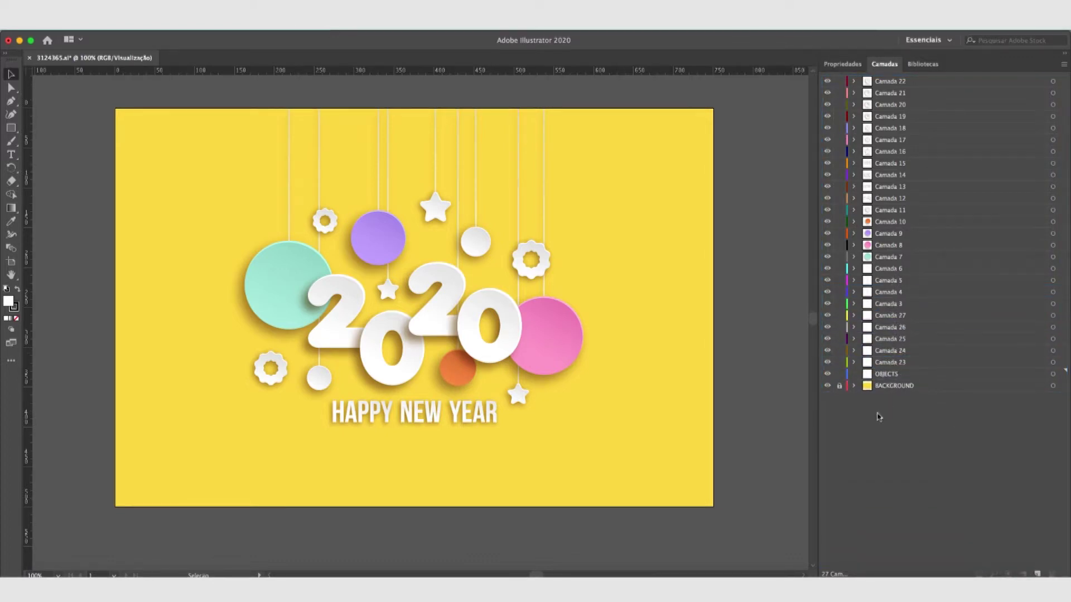
Unlock and expand BACKGROUND, create a new layer Camada 28 above OBJECTS, and move the yellow background rectangle into it.
{"action": "left_click", "coordinate": [853, 386]}
{"action": "left_click", "coordinate": [1036, 573]}
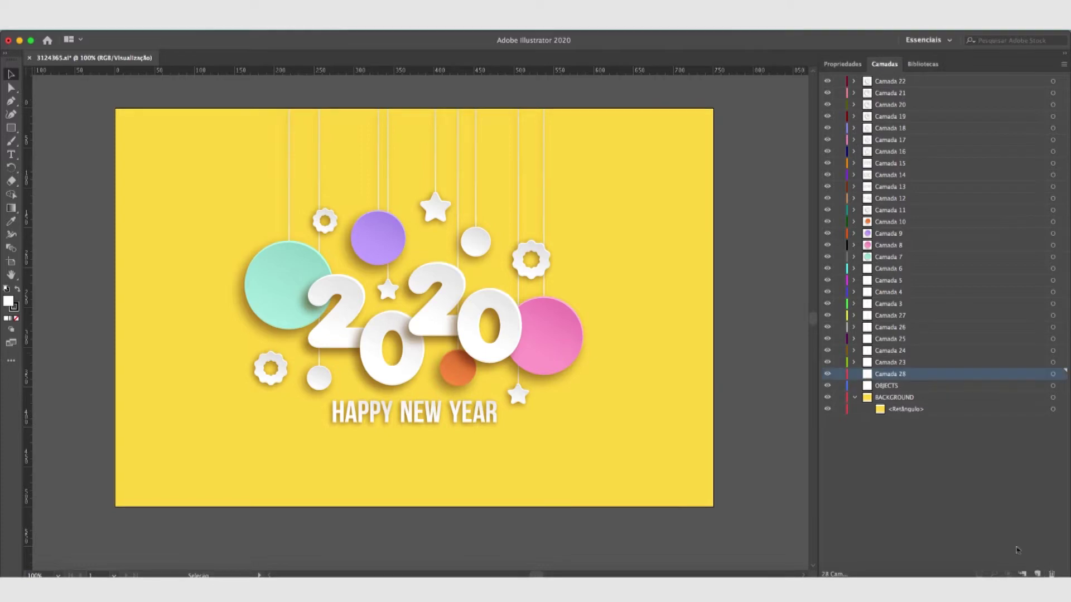
{"action": "left_click_drag", "start_coordinate": [903, 414], "coordinate": [890, 374]}
Delete the emptied BACKGROUND and OBJECTS layers.
{"action": "left_click", "coordinate": [889, 399]}
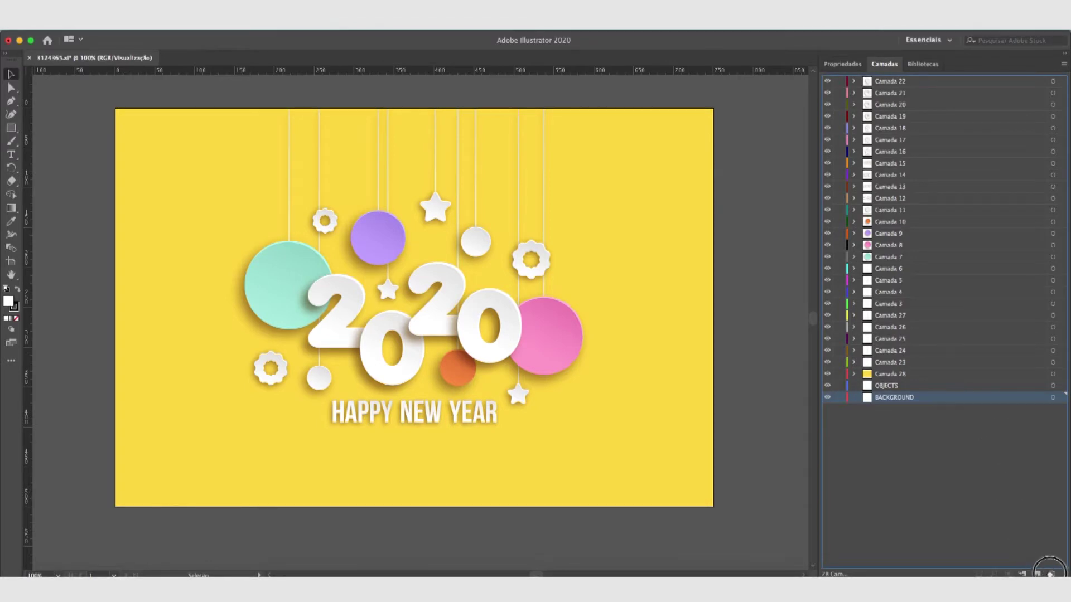
{"action": "left_click", "coordinate": [1051, 574]}
{"action": "left_click", "coordinate": [886, 385]}
{"action": "left_click_drag", "start_coordinate": [886, 385], "coordinate": [1051, 573]}
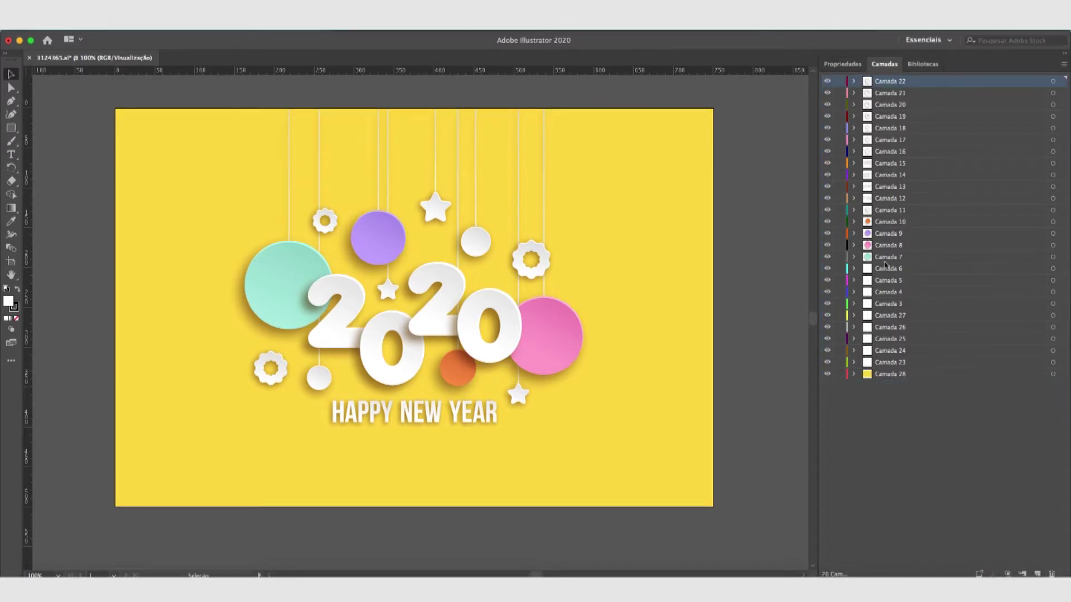
Select the pink circle and the white flower ring above it to check that each has its own layer.
{"action": "left_click", "coordinate": [894, 374]}
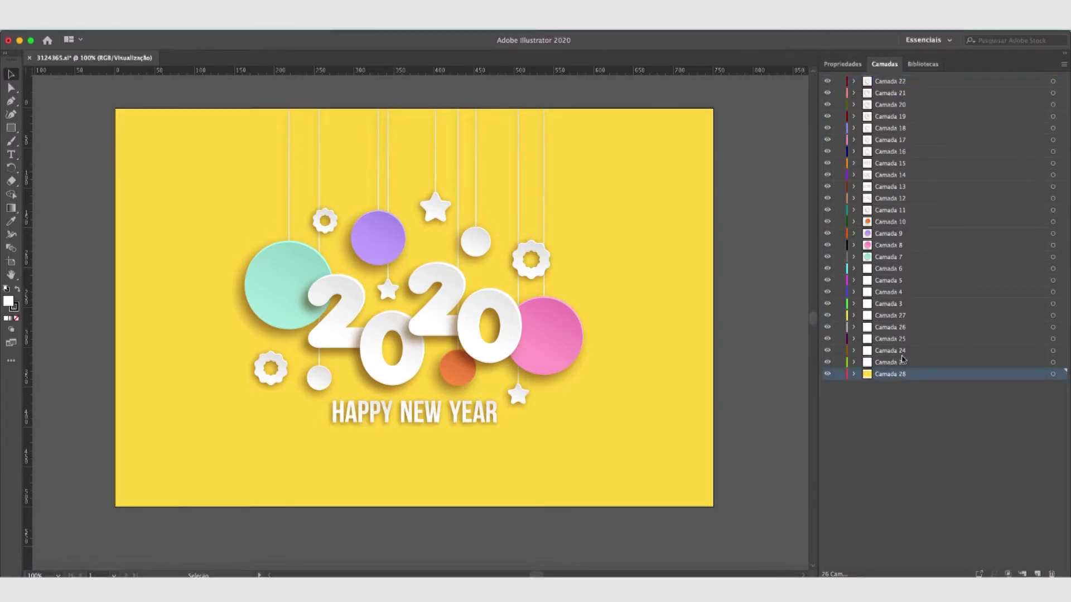
{"action": "left_click", "coordinate": [537, 334]}
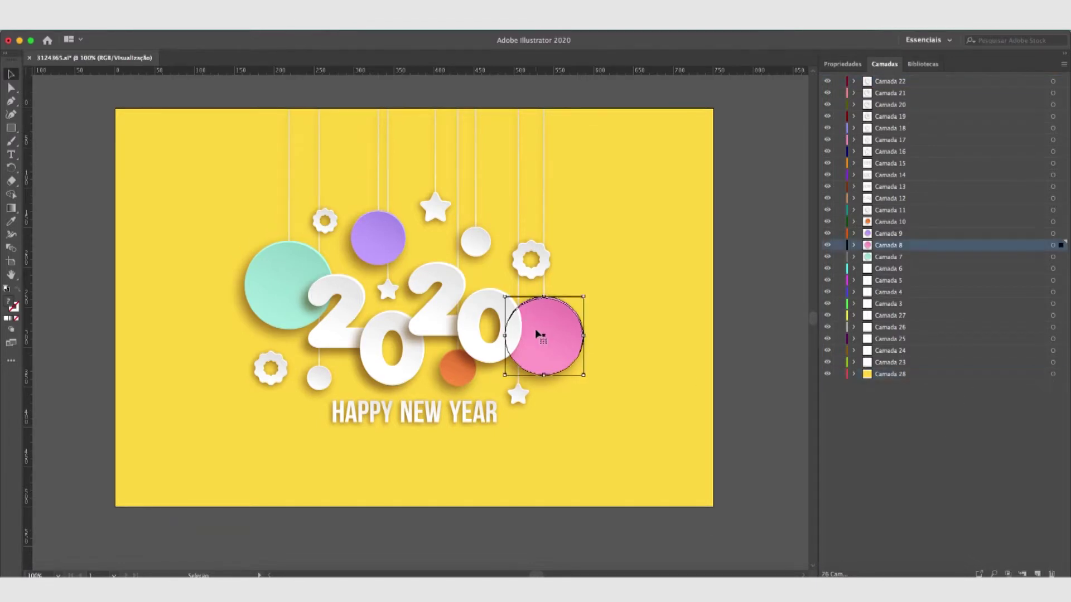
{"action": "left_click", "coordinate": [530, 270]}
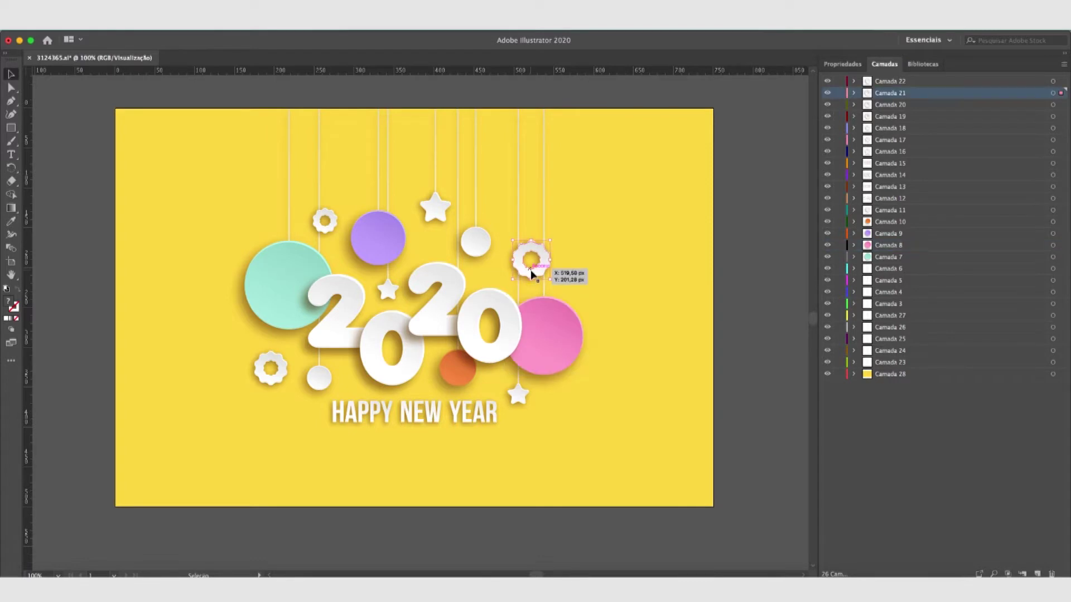
{"action": "left_click", "coordinate": [948, 501]}
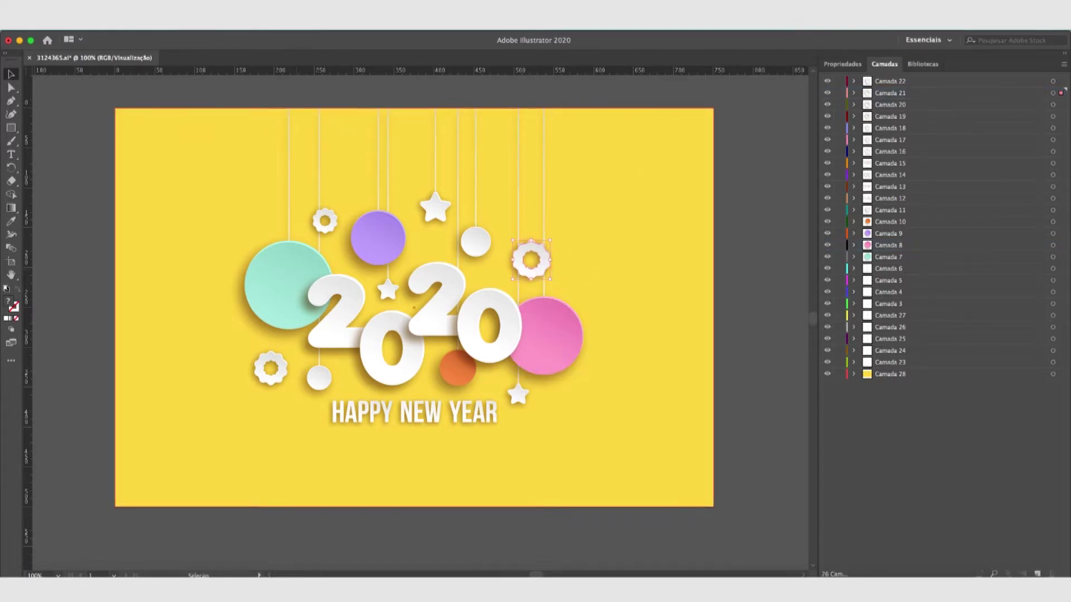
{"action": "left_click", "coordinate": [99, 18]}
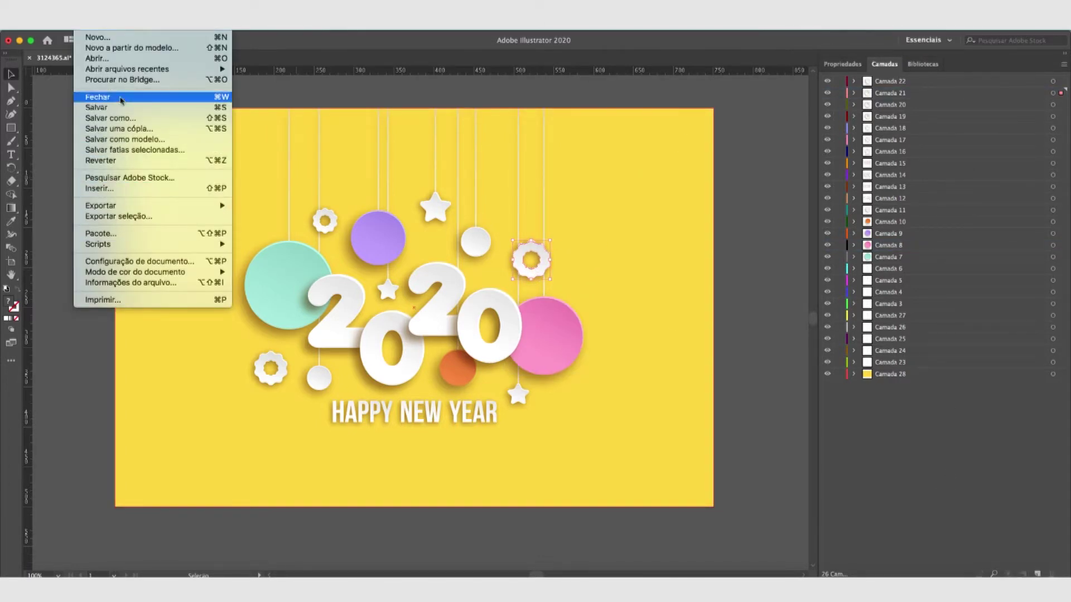
{"action": "left_click", "coordinate": [124, 119]}
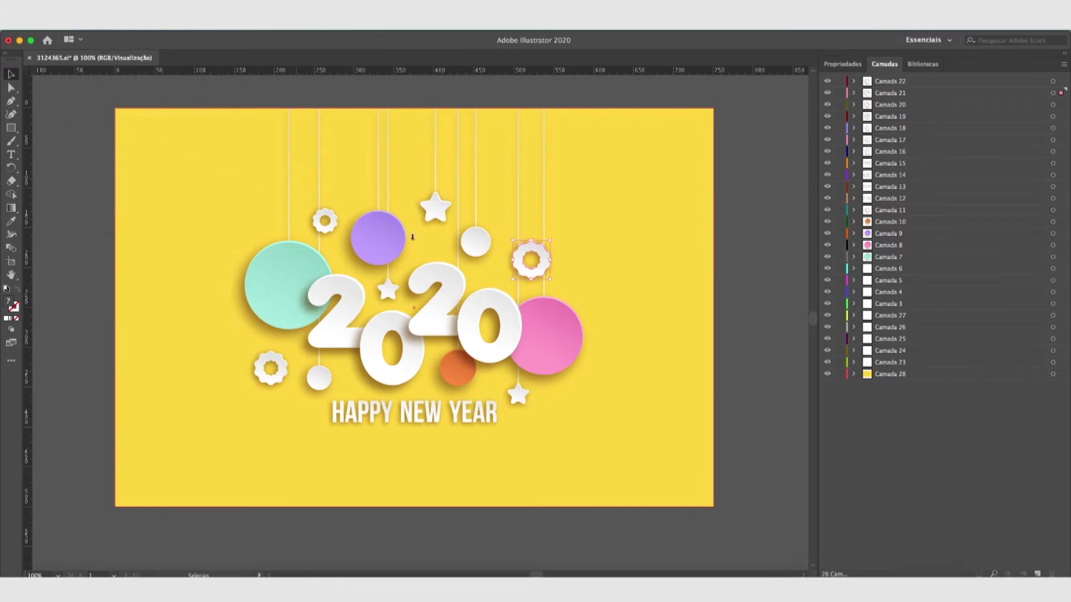
{"action": "left_click", "coordinate": [684, 441]}
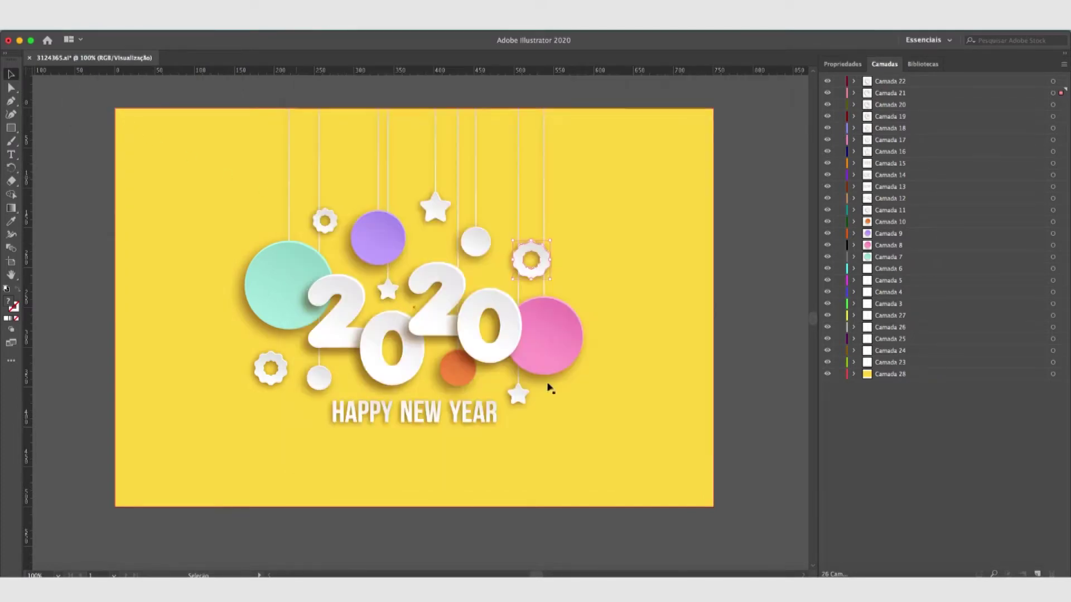
Save the layered artwork over 3124365.ai, check the file in its Finder folder, and return to the document.
{"action": "left_click", "coordinate": [99, 23]}
{"action": "left_click", "coordinate": [111, 108]}
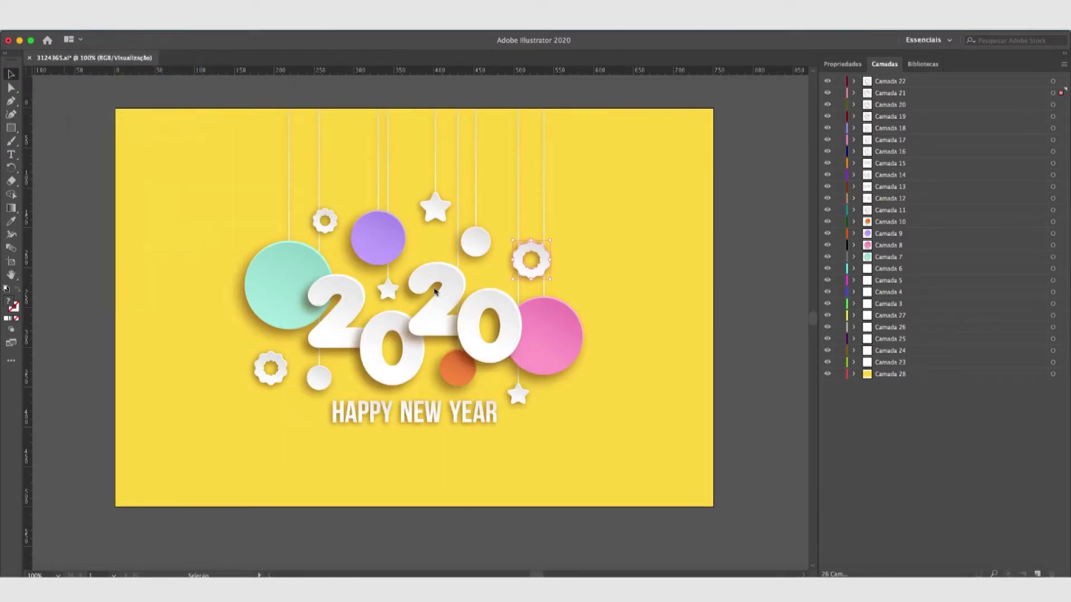
{"action": "left_click", "coordinate": [45, 573]}
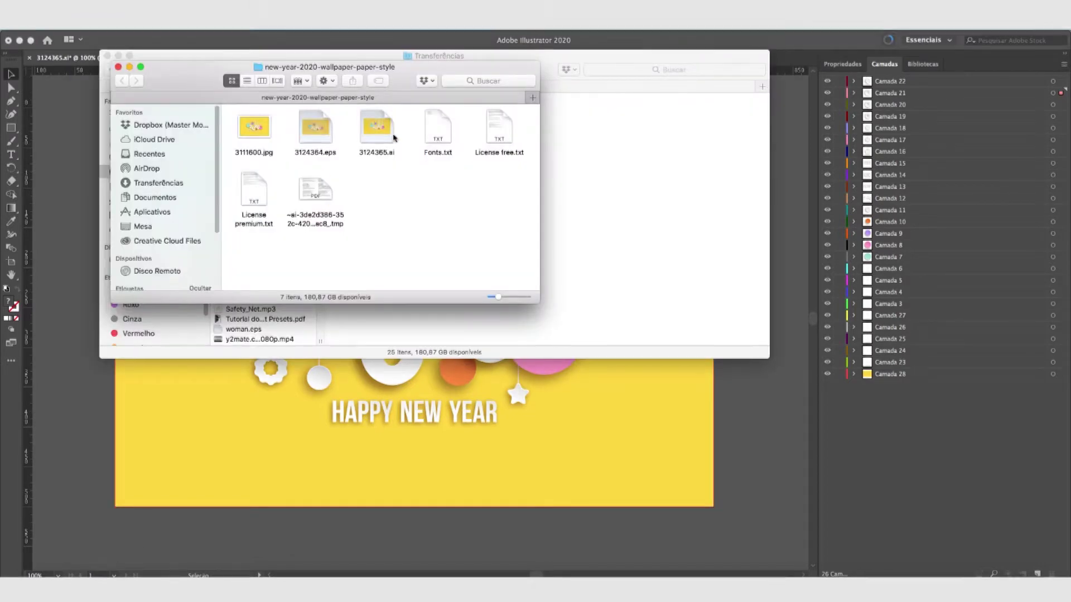
{"action": "left_click", "coordinate": [376, 132]}
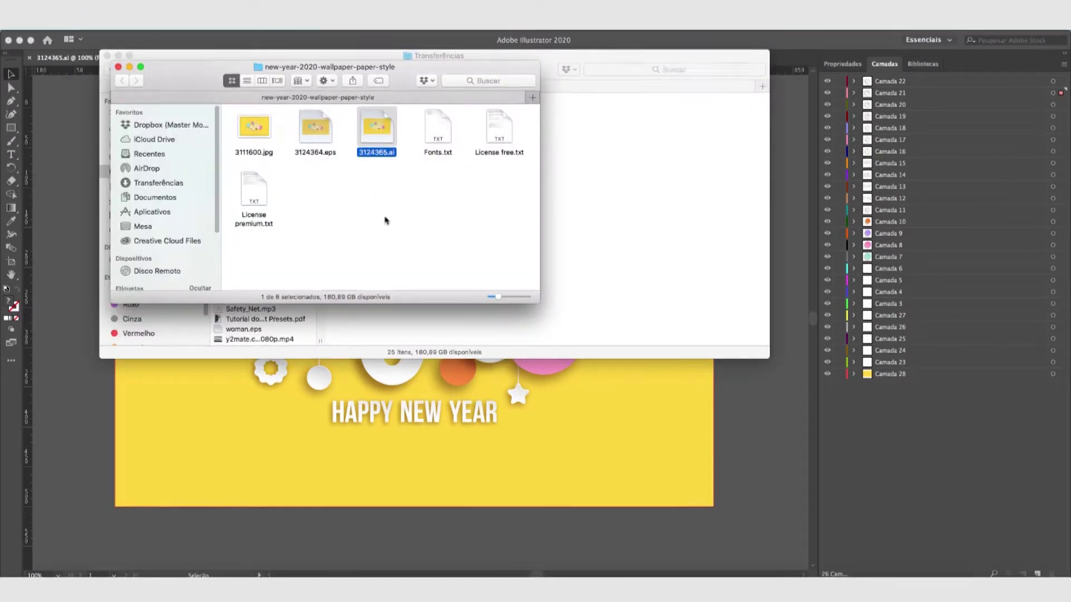
{"action": "left_click", "coordinate": [401, 195]}
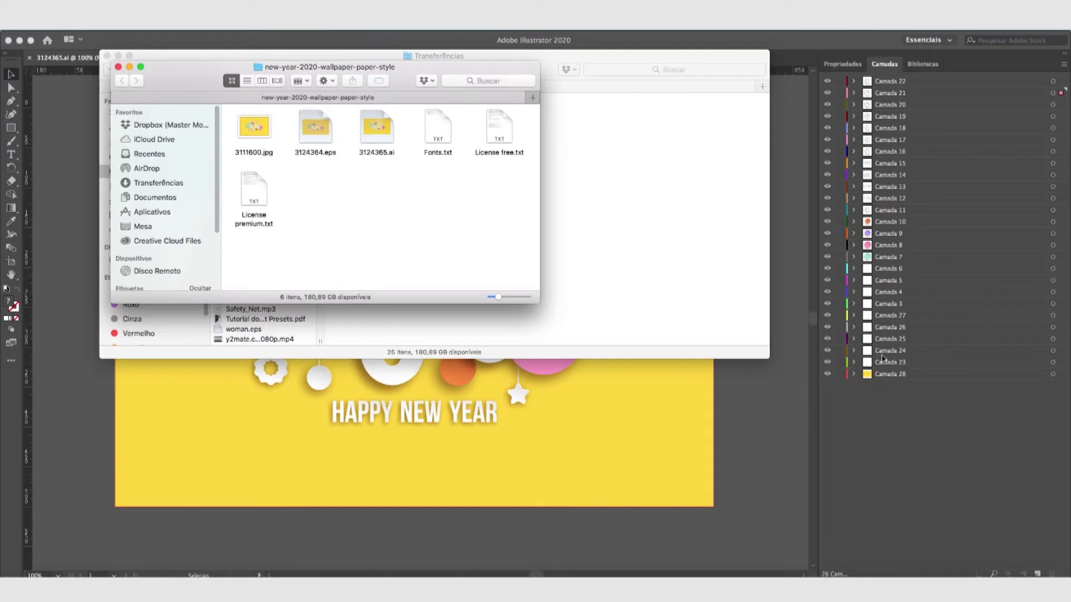
{"action": "left_click", "coordinate": [793, 566]}
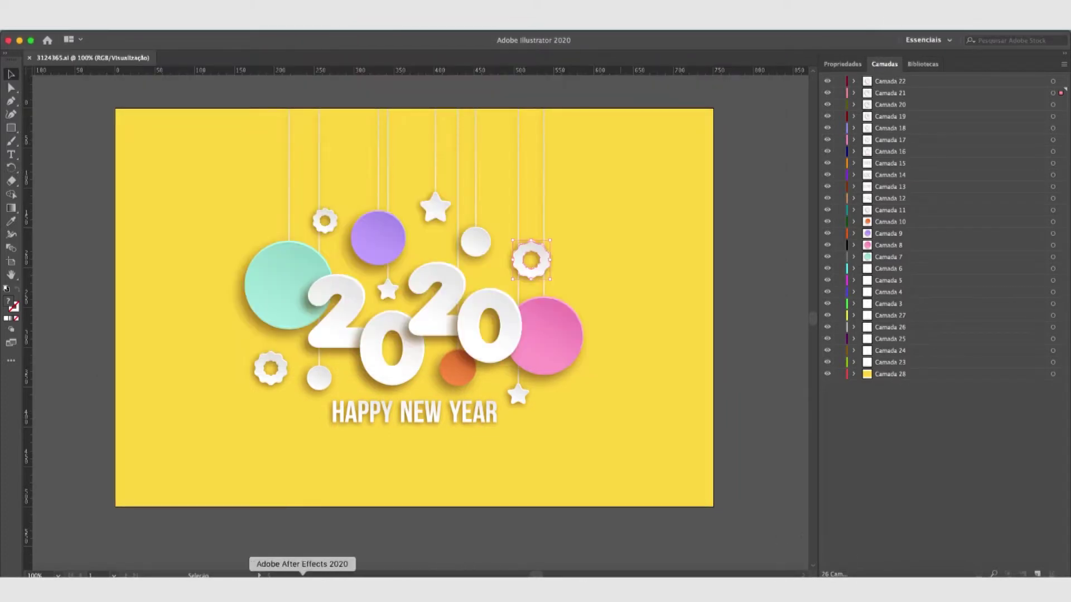
Switch to After Effects and import 3124365.ai into the project as a Composition with footage dimensions set to Layer Size.
{"action": "left_click", "coordinate": [304, 573]}
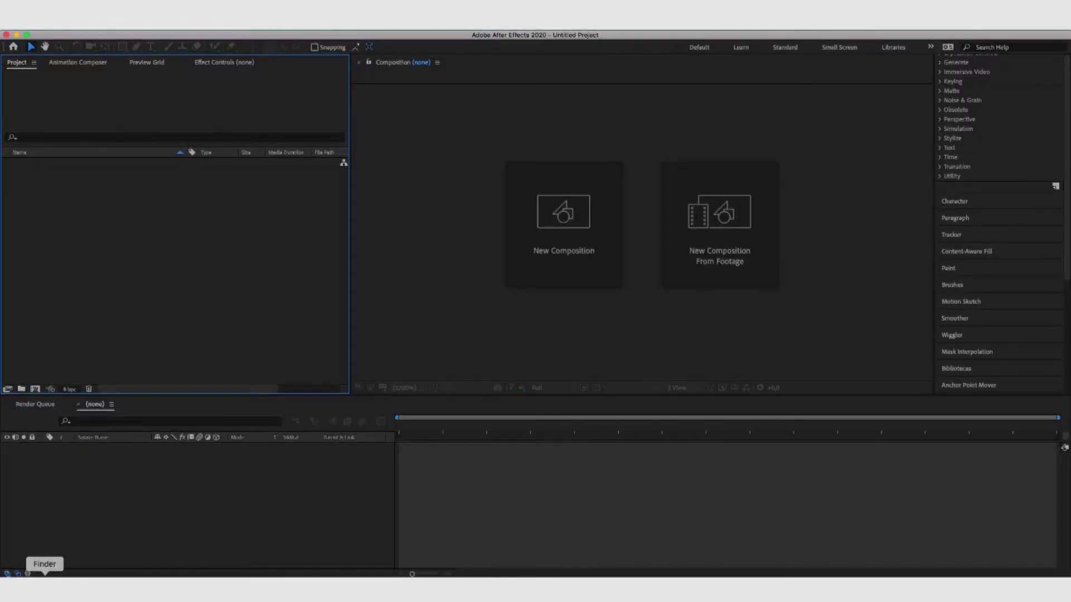
{"action": "left_click", "coordinate": [42, 573]}
{"action": "left_click_drag", "start_coordinate": [389, 145], "coordinate": [75, 226]}
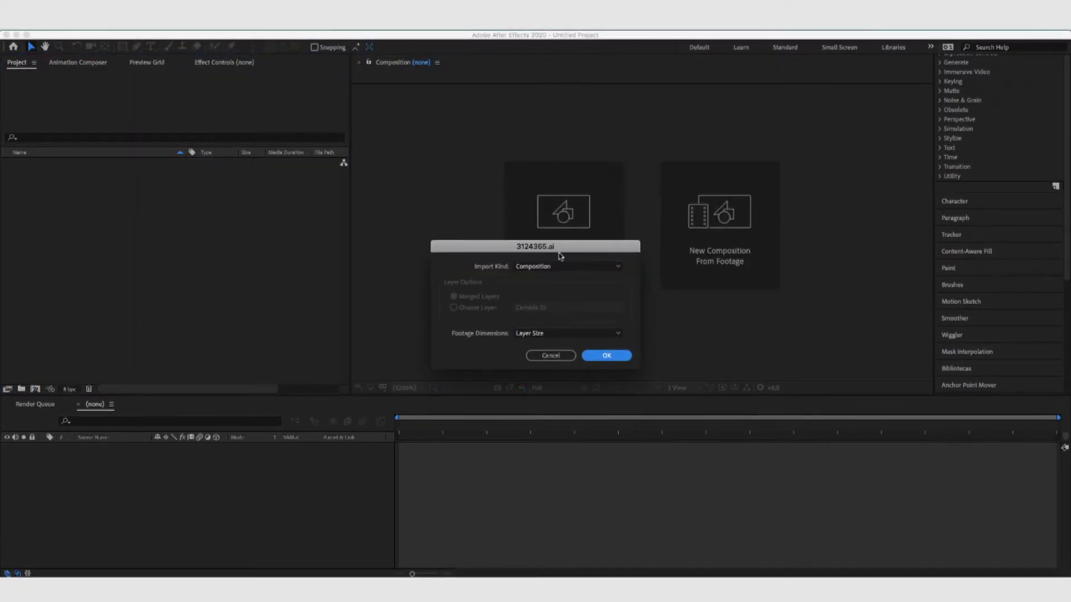
{"action": "left_click", "coordinate": [562, 266]}
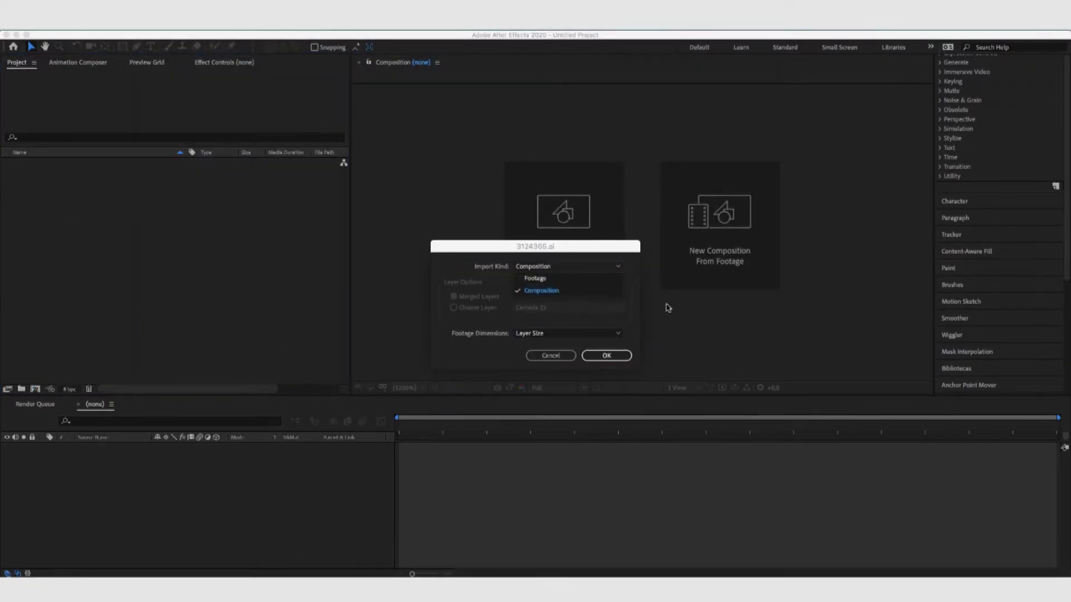
{"action": "left_click", "coordinate": [549, 244]}
{"action": "left_click", "coordinate": [607, 357]}
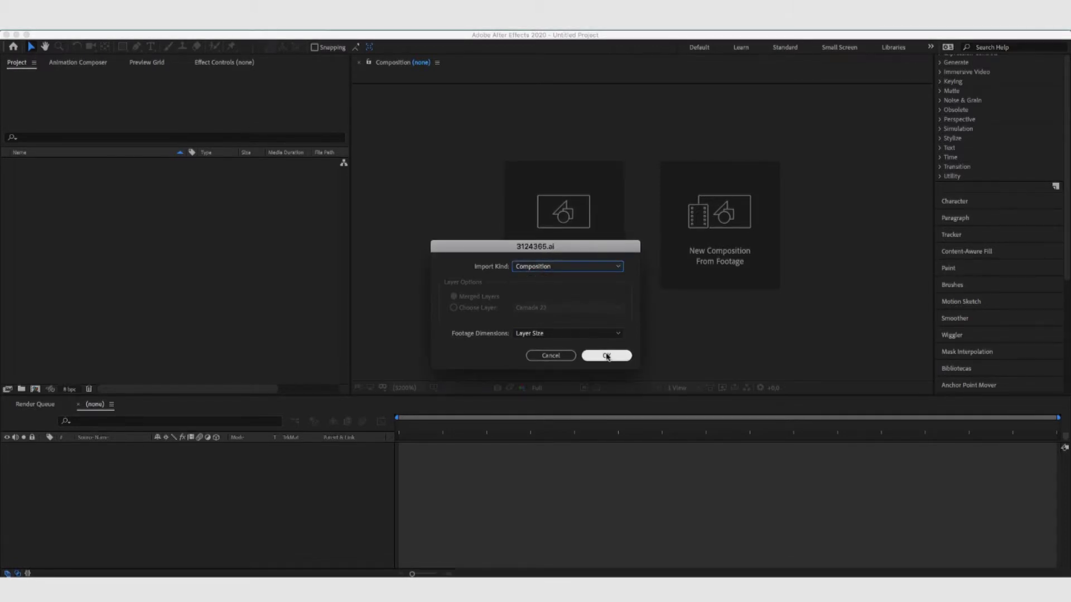
Confirm the composition import and look through the vector layers in the 3124365 Layers folder.
{"action": "left_click", "coordinate": [608, 356]}
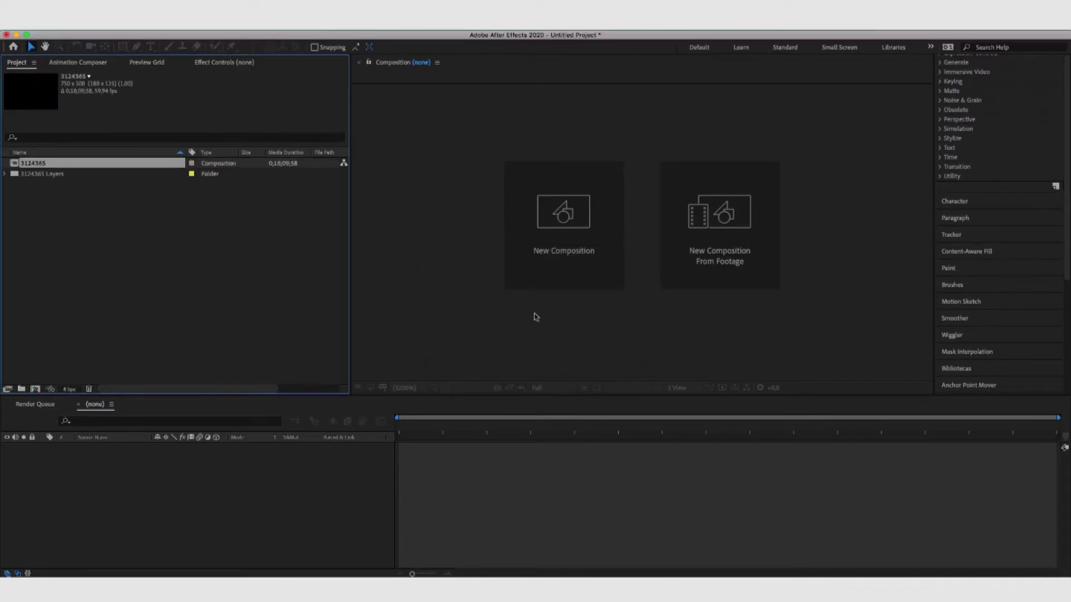
{"action": "left_click", "coordinate": [117, 244]}
{"action": "left_click", "coordinate": [3, 176]}
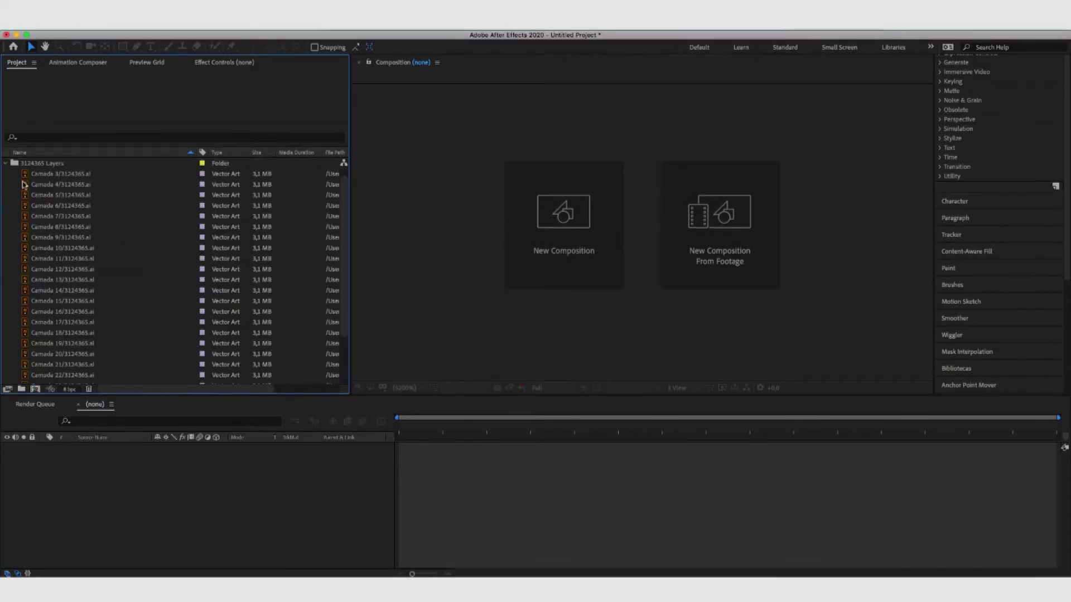
{"action": "scroll", "coordinate": [100, 338], "scroll_direction": "down", "scroll_amount": 1}
{"action": "scroll", "coordinate": [67, 278], "scroll_direction": "up", "scroll_amount": 1}
{"action": "left_click", "coordinate": [5, 174]}
Open the 3124365 composition and toggle the Camada 28 background layer's visibility off and on to check it.
{"action": "double_click", "coordinate": [32, 162]}
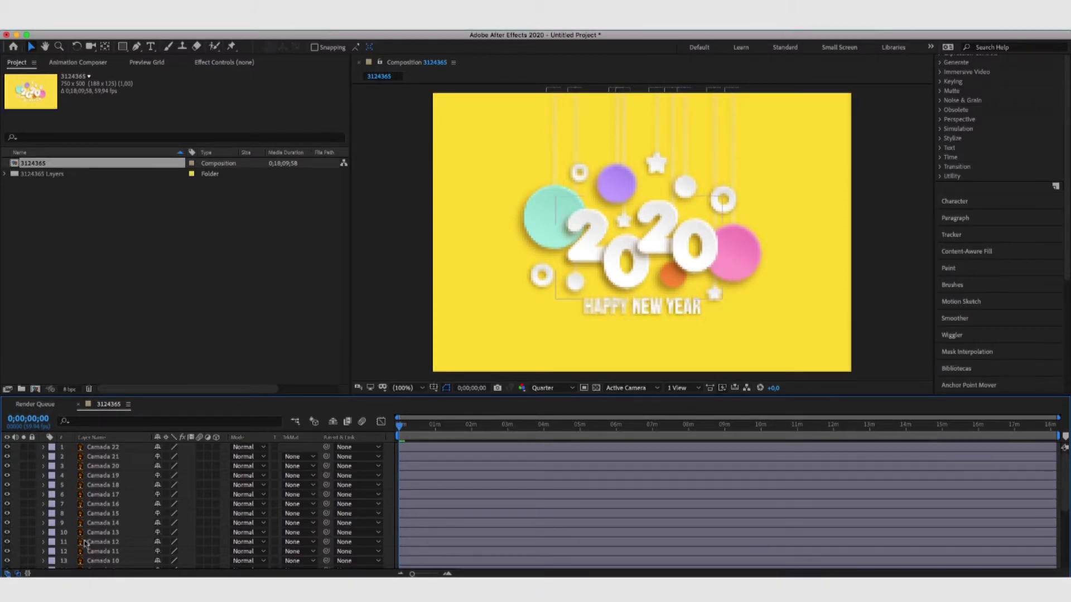
{"action": "left_click_drag", "start_coordinate": [1065, 503], "coordinate": [1065, 563]}
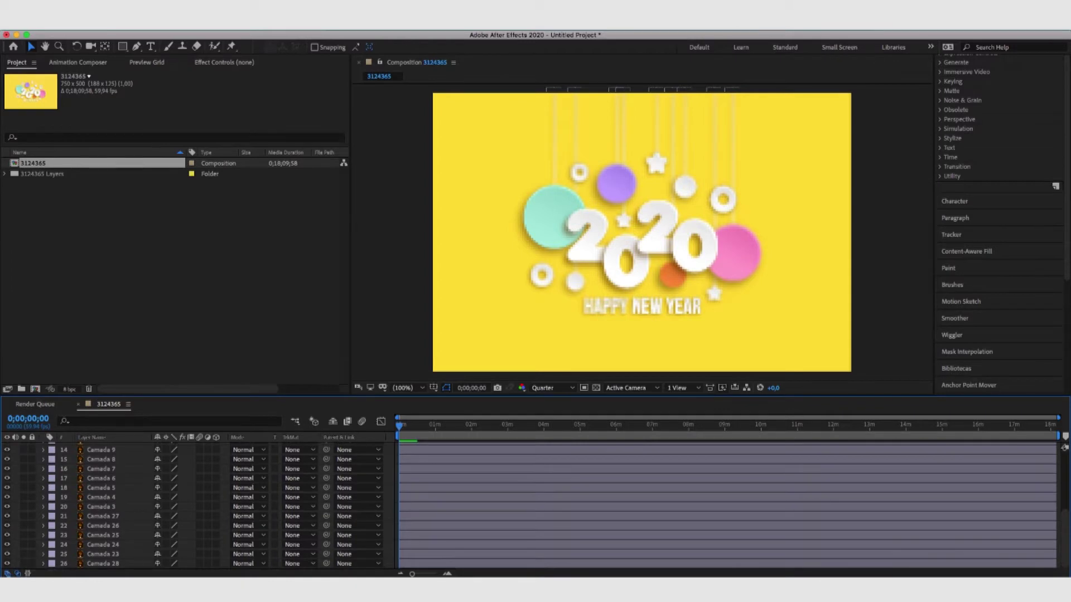
{"action": "left_click", "coordinate": [7, 563]}
{"action": "left_click", "coordinate": [7, 563]}
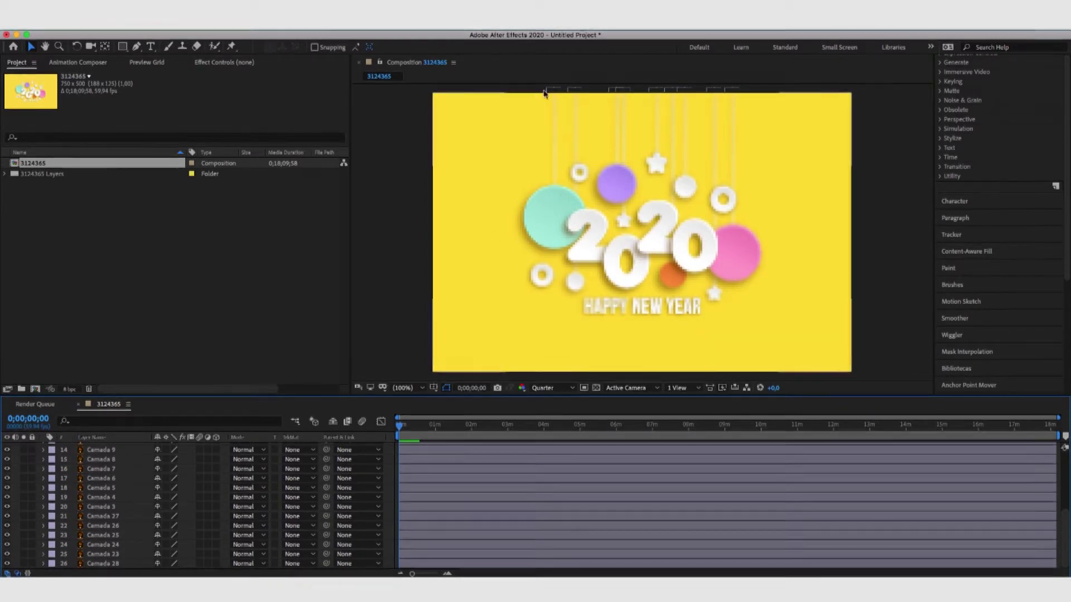
Set the composition preview resolution to Full and check a lower layer's visibility switch.
{"action": "left_click", "coordinate": [561, 388]}
{"action": "left_click", "coordinate": [549, 409]}
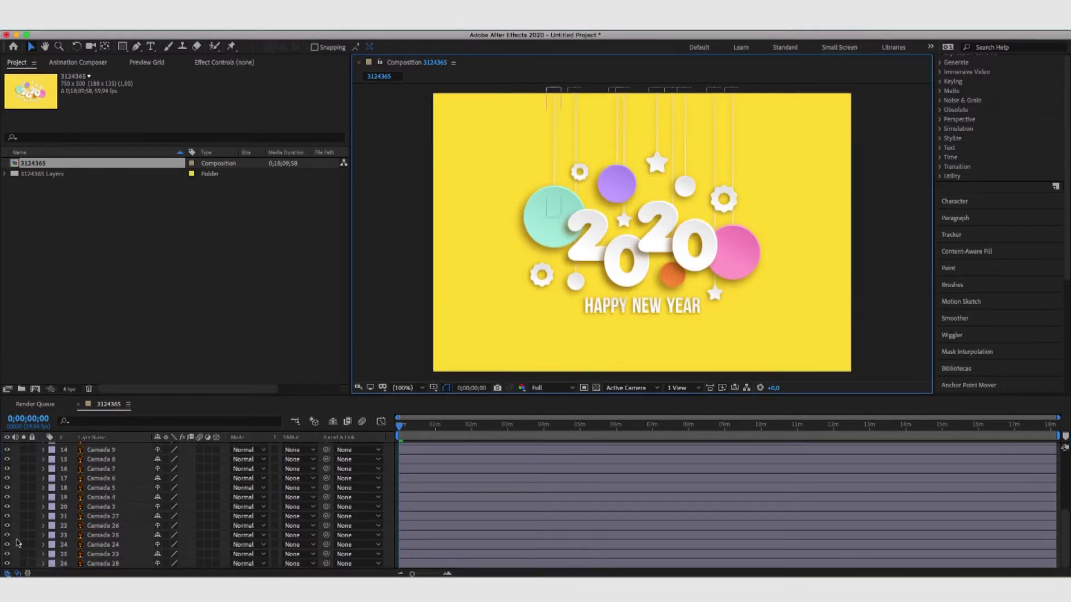
{"action": "mouse_move", "coordinate": [9, 545]}
{"action": "left_mouse_down"}
{"action": "mouse_move", "coordinate": [8, 469]}
{"action": "mouse_move", "coordinate": [6, 541]}
{"action": "left_mouse_up"}
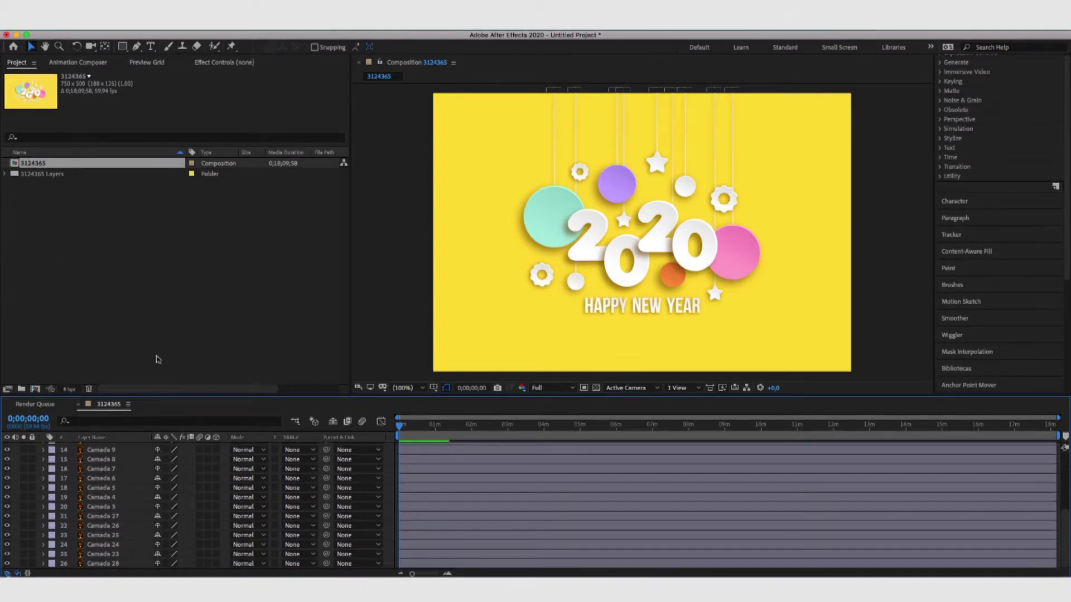
Close the 3124365 timeline and create a 1920 × 1080 px composition named motion feliz 2020 at 59.94 fps.
{"action": "left_click", "coordinate": [78, 404]}
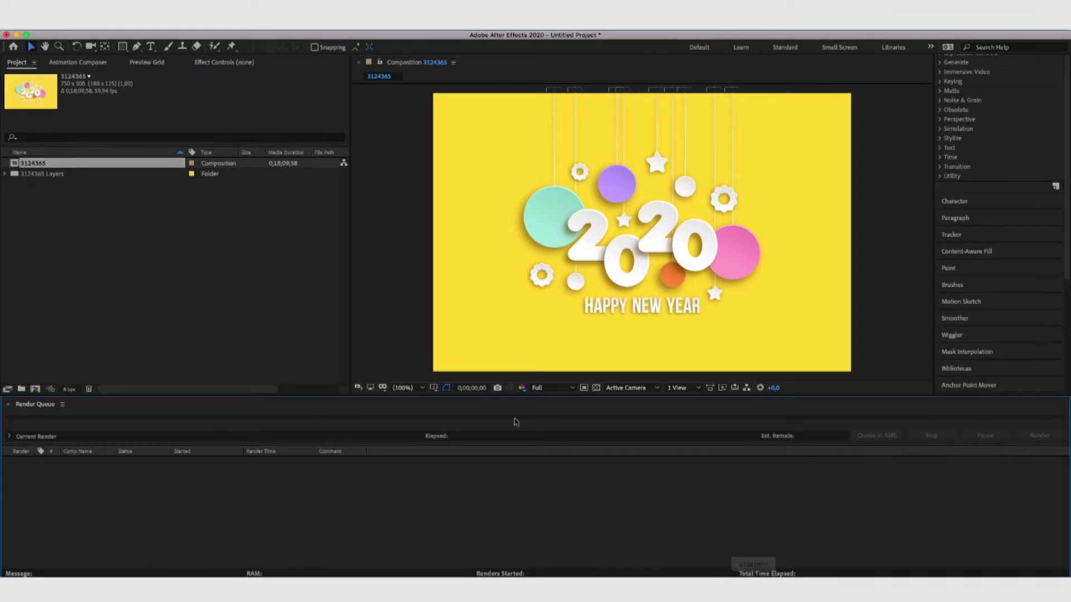
{"action": "left_click", "coordinate": [223, 92]}
{"action": "left_click", "coordinate": [156, 36]}
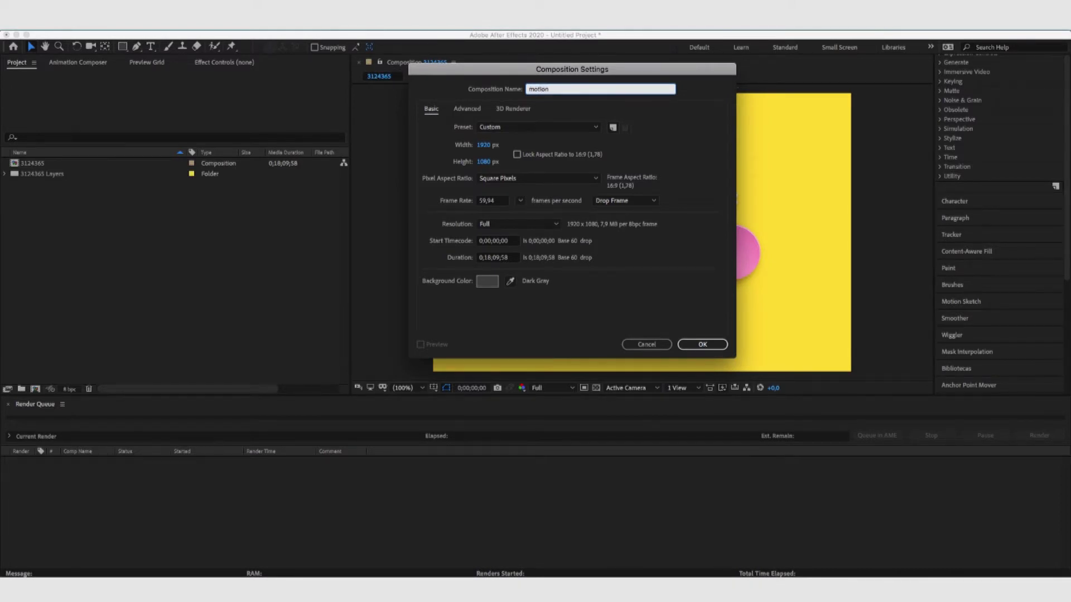
{"action": "type", "text": "motion feliz 2020"}
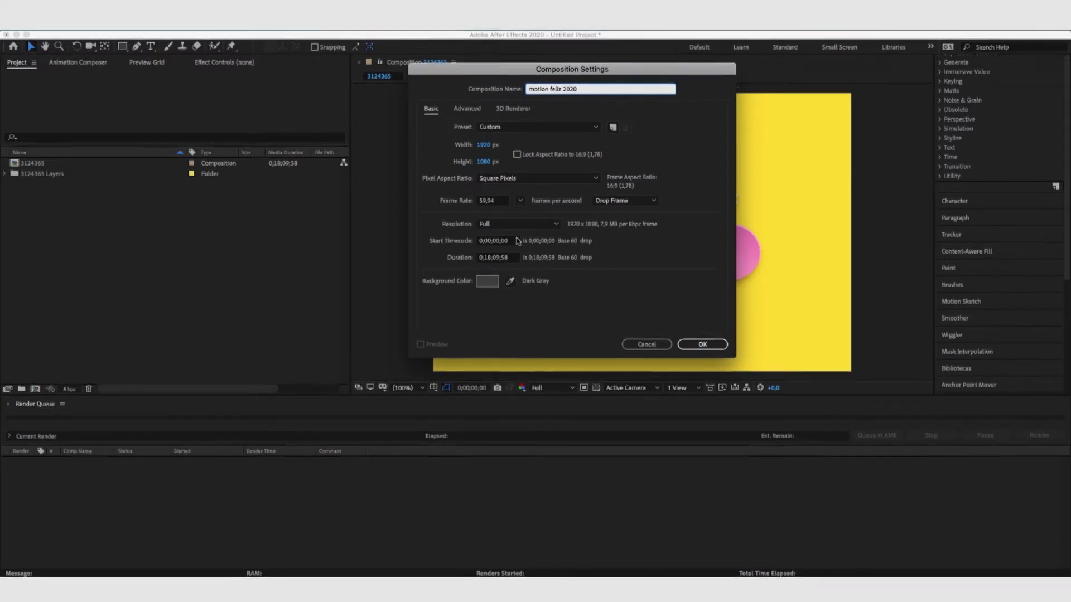
{"action": "left_click", "coordinate": [702, 344]}
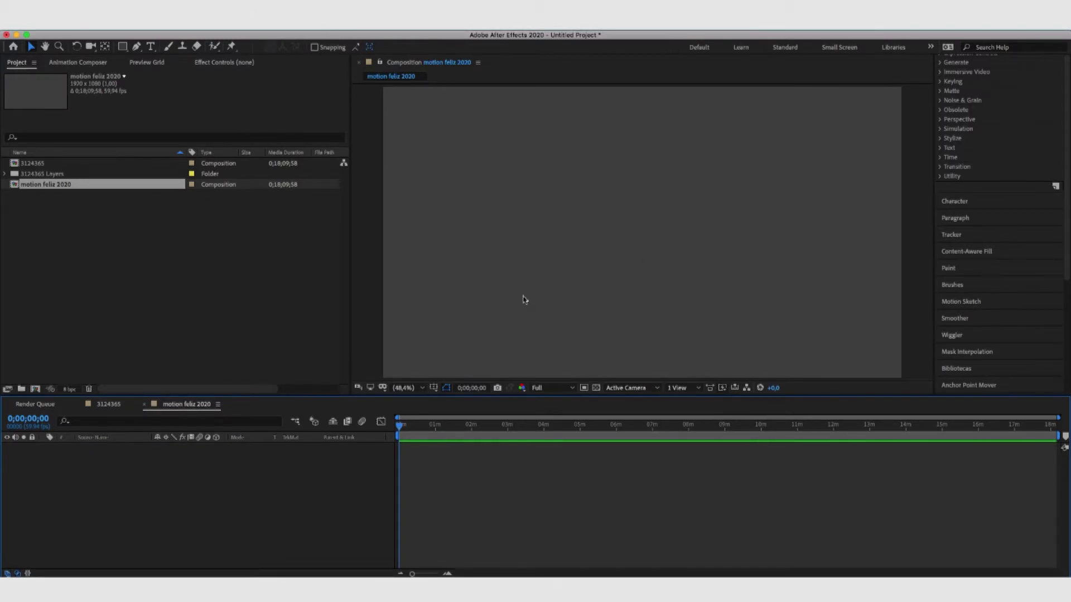
Set the background color of the motion feliz 2020 composition to black.
{"action": "left_click", "coordinate": [159, 17]}
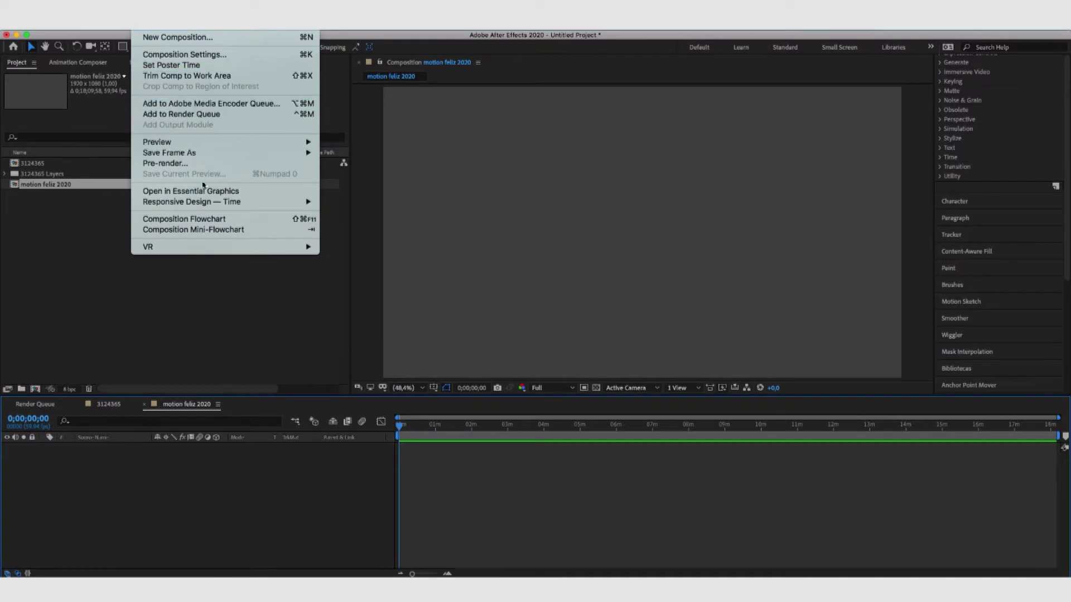
{"action": "left_click", "coordinate": [179, 54]}
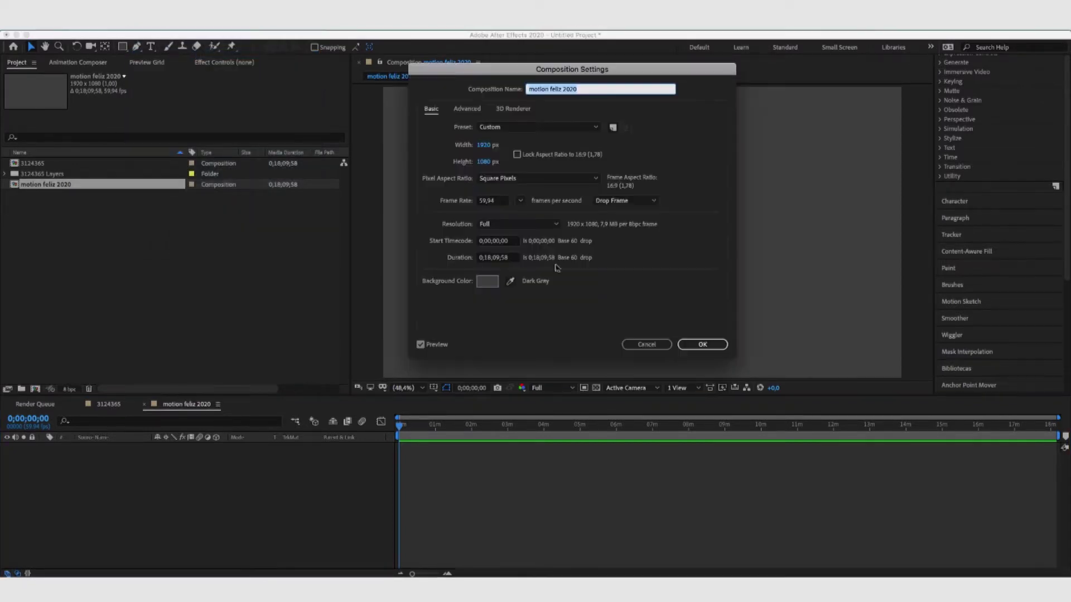
{"action": "left_click", "coordinate": [487, 281]}
{"action": "left_click_drag", "start_coordinate": [251, 340], "coordinate": [205, 422]}
{"action": "left_click", "coordinate": [467, 286]}
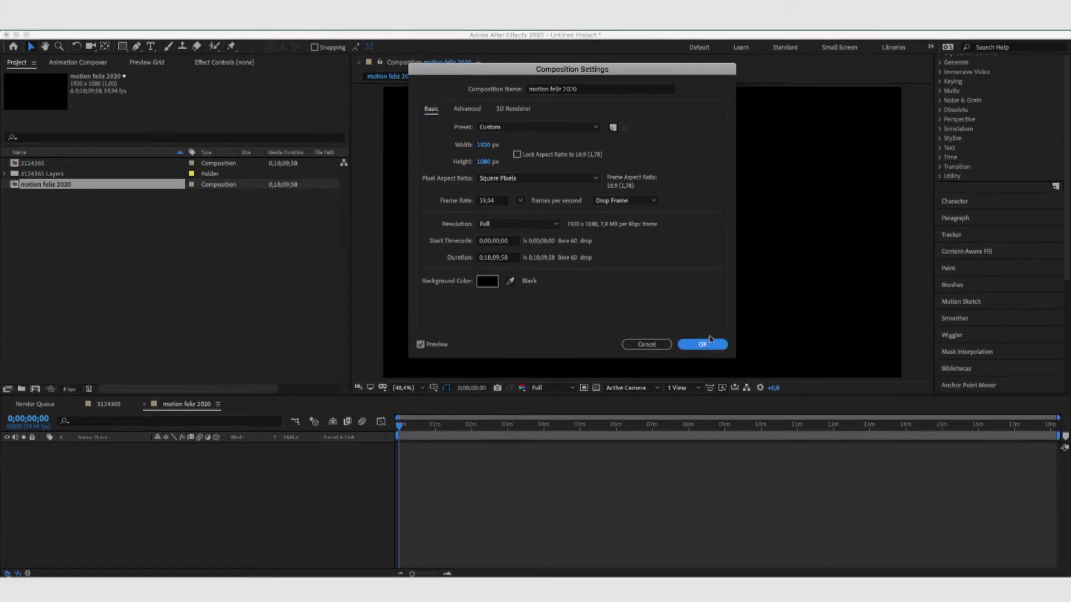
{"action": "left_click", "coordinate": [702, 344]}
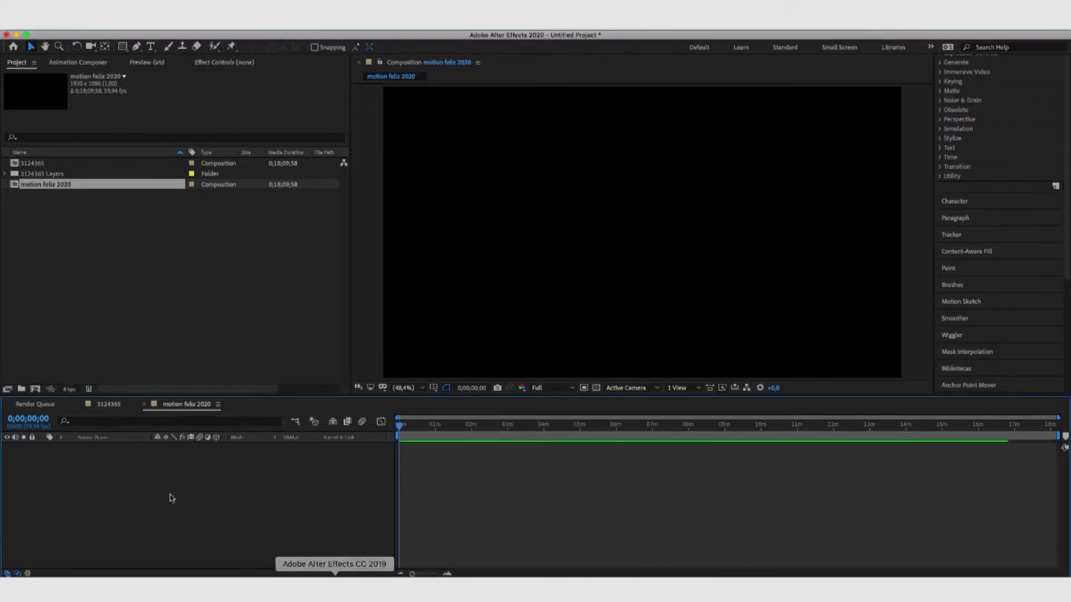
Place the yellow background Camada 28/3124365.ai from the 3124365 Layers folder into the motion feliz 2020 timeline.
{"action": "left_click", "coordinate": [119, 239]}
{"action": "left_click", "coordinate": [6, 173]}
{"action": "scroll", "coordinate": [16, 203], "scroll_direction": "down", "scroll_amount": 1}
{"action": "scroll", "coordinate": [56, 329], "scroll_direction": "down", "scroll_amount": 3}
{"action": "left_click", "coordinate": [53, 366]}
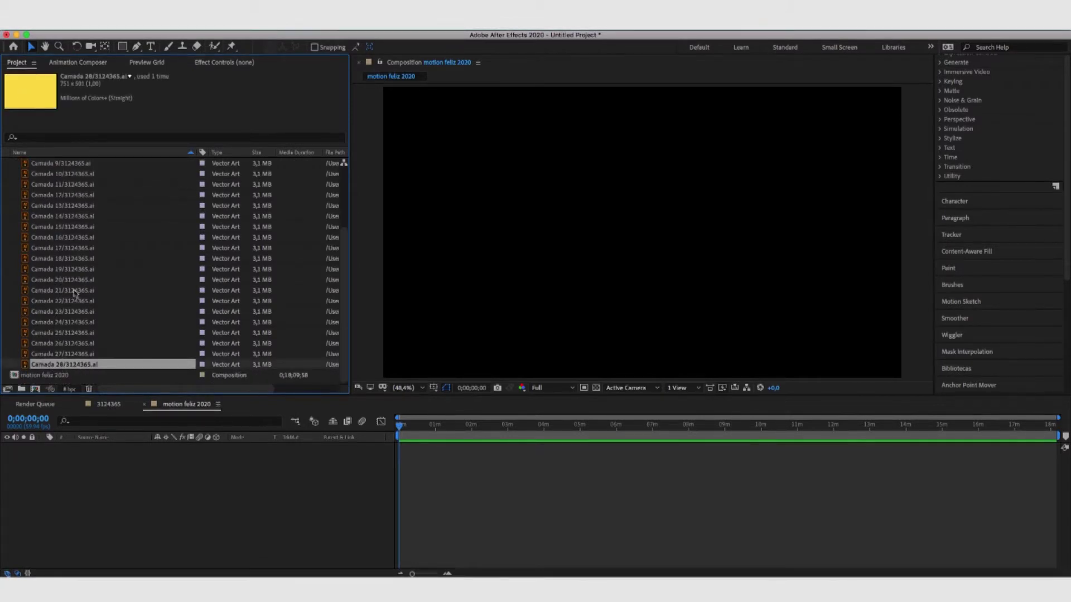
{"action": "left_click_drag", "start_coordinate": [70, 363], "coordinate": [262, 493]}
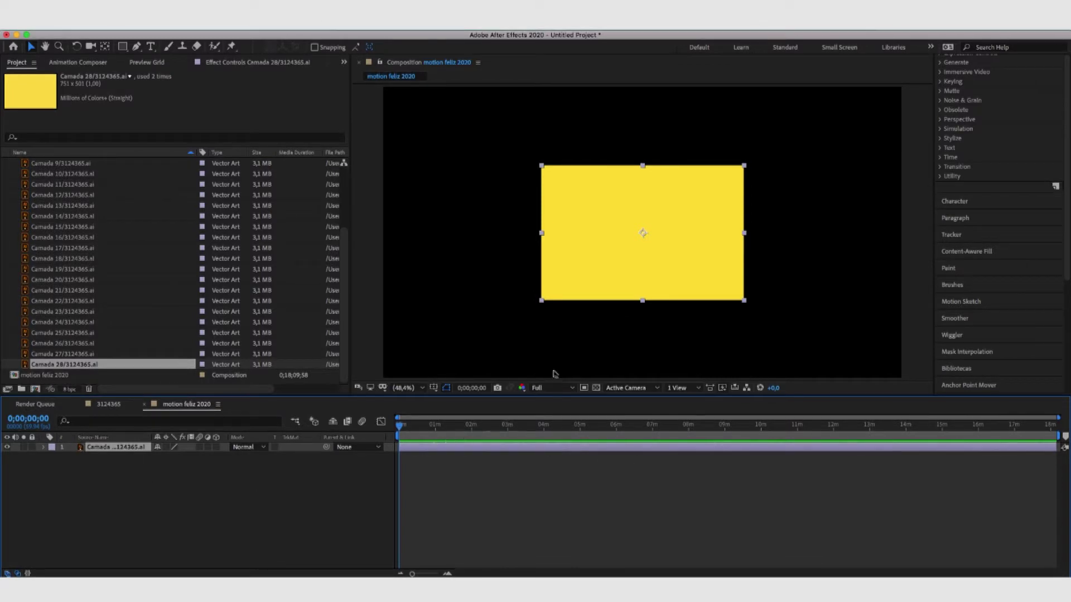
{"action": "left_click_drag", "start_coordinate": [542, 236], "coordinate": [487, 234]}
{"action": "key", "text": "super+z"}
{"action": "left_click", "coordinate": [312, 465]}
Examine the Transform properties of the Camada 28 background layer.
{"action": "left_click", "coordinate": [106, 447]}
{"action": "left_click", "coordinate": [43, 447]}
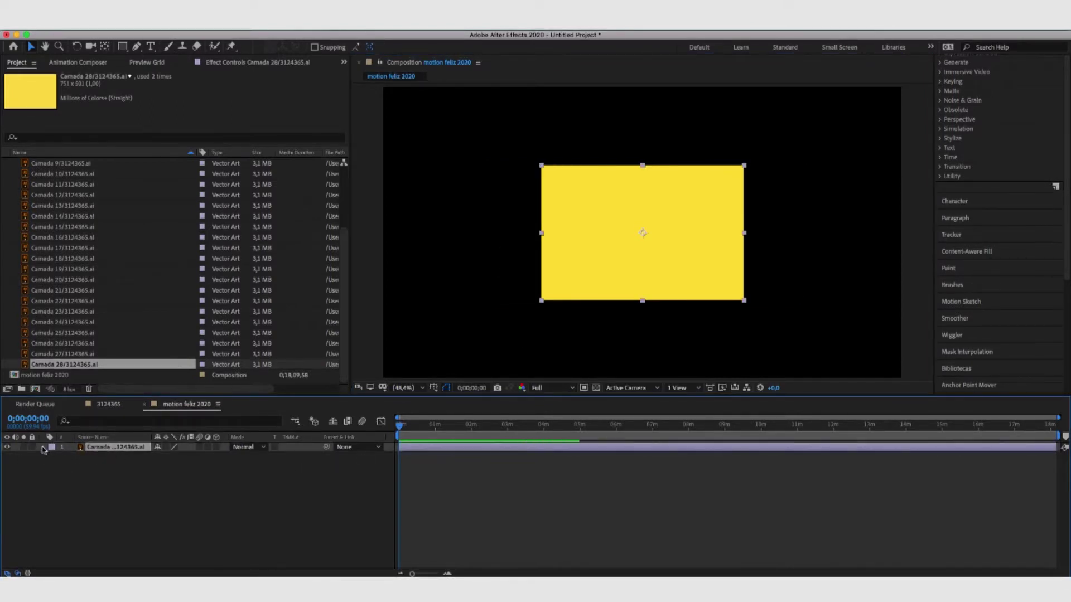
{"action": "left_click", "coordinate": [52, 457]}
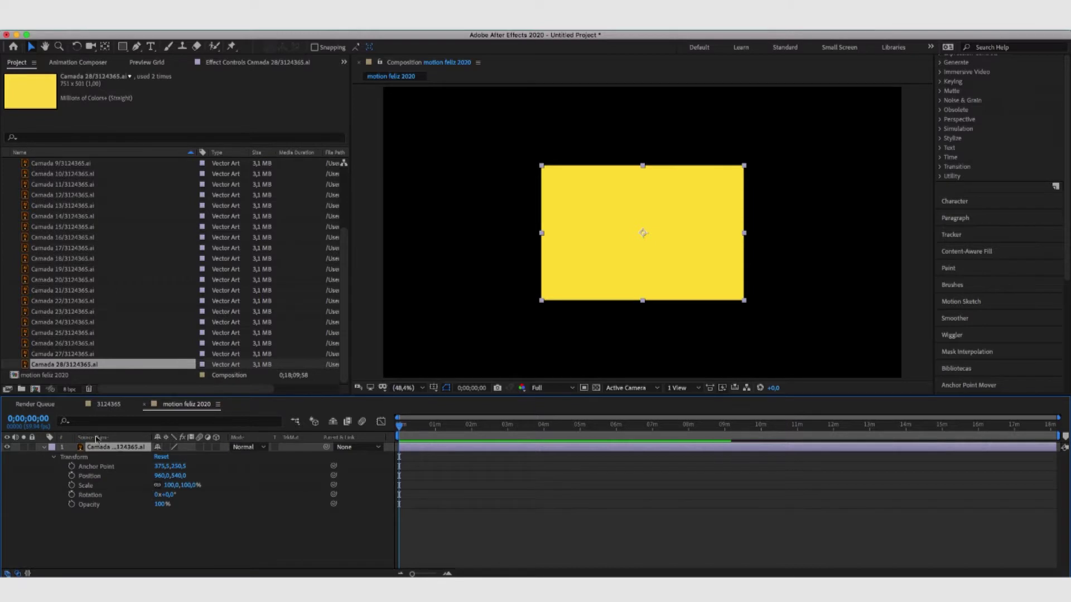
{"action": "left_click", "coordinate": [167, 547]}
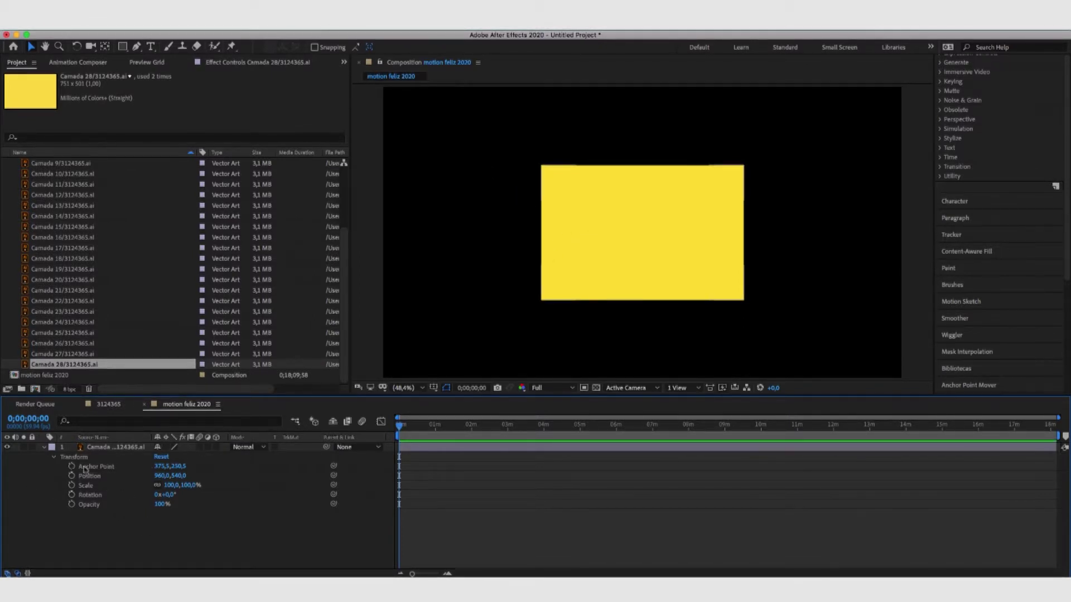
{"action": "left_click", "coordinate": [44, 448]}
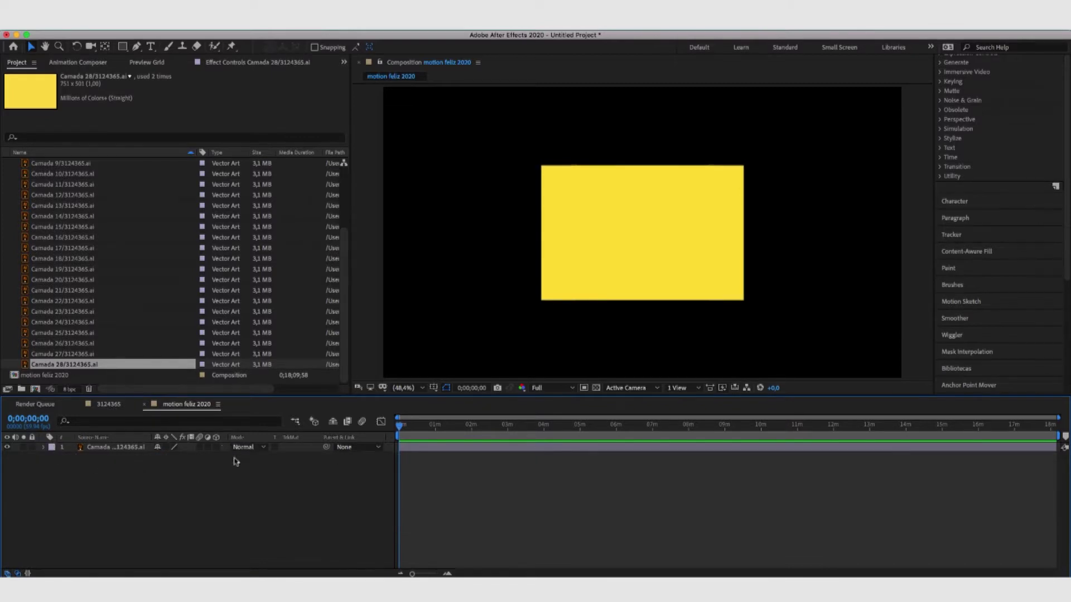
Scale the Camada 28 background layer to 266% so it covers the whole frame.
{"action": "left_click", "coordinate": [140, 451]}
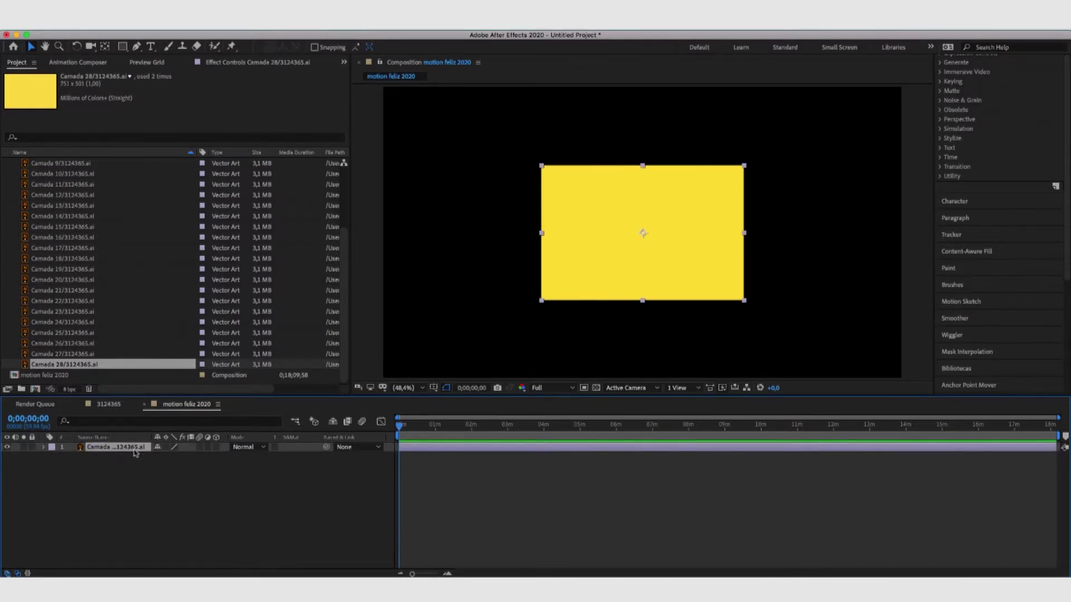
{"action": "key", "text": "s"}
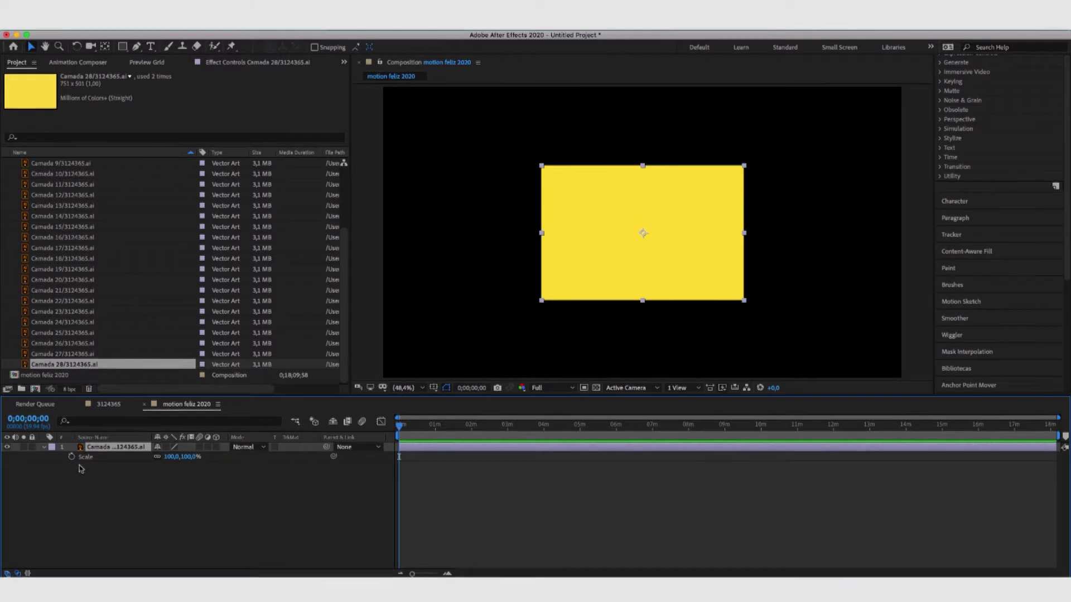
{"action": "left_click_drag", "start_coordinate": [171, 457], "coordinate": [267, 461]}
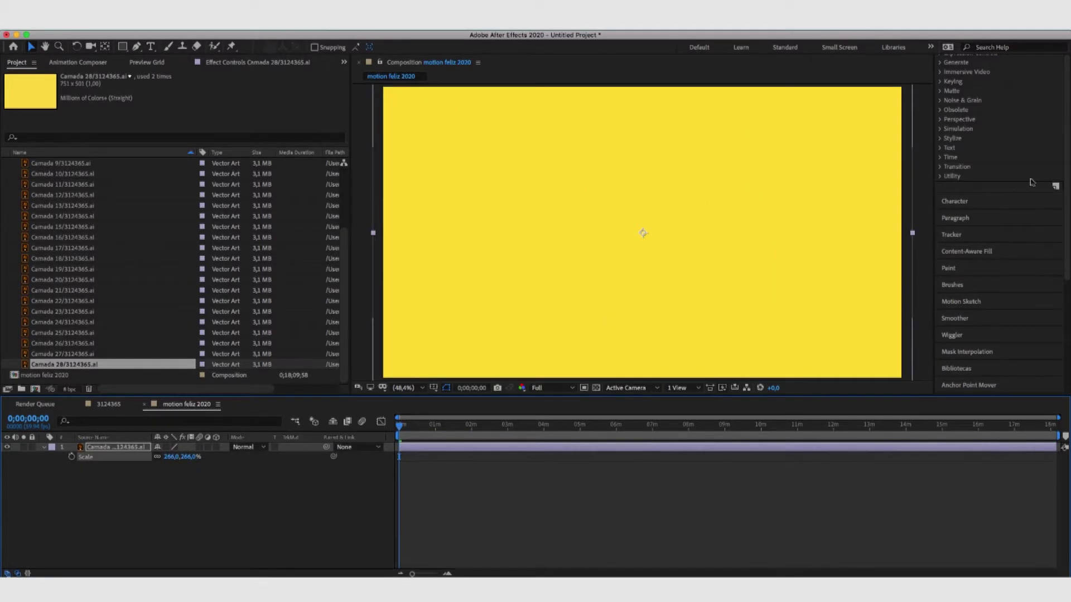
{"action": "left_click", "coordinate": [524, 512]}
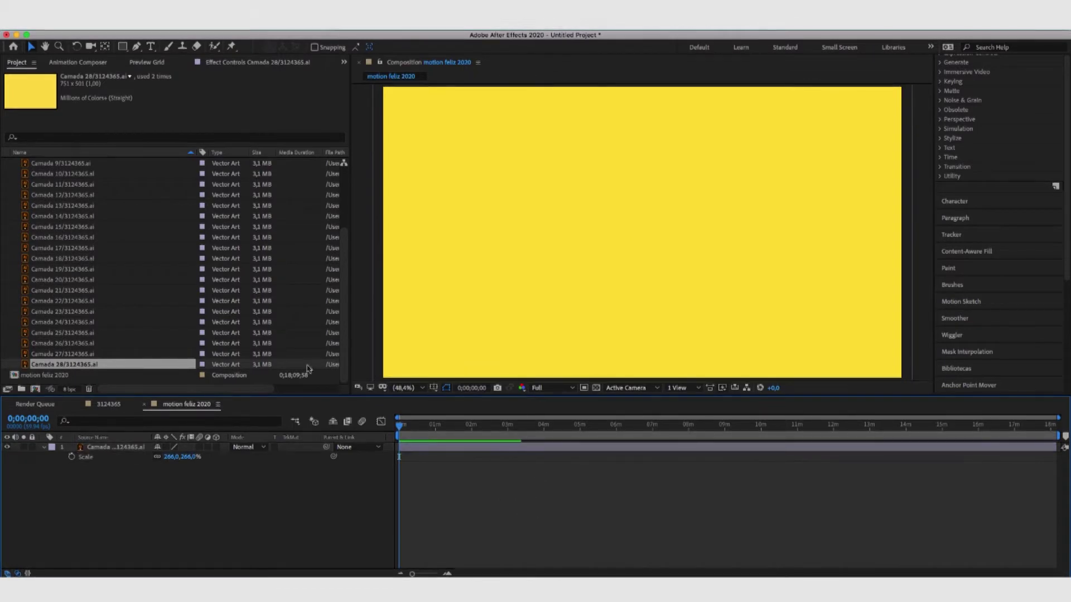
Preview several Camada footage items in the 3124365 Layers folder to identify each element, and collapse the folder.
{"action": "left_click", "coordinate": [85, 354]}
{"action": "left_click", "coordinate": [83, 342]}
{"action": "left_click", "coordinate": [81, 332]}
{"action": "left_click", "coordinate": [79, 312]}
{"action": "left_click", "coordinate": [75, 278]}
{"action": "left_click", "coordinate": [83, 237]}
{"action": "left_click", "coordinate": [85, 205]}
{"action": "left_click", "coordinate": [87, 162]}
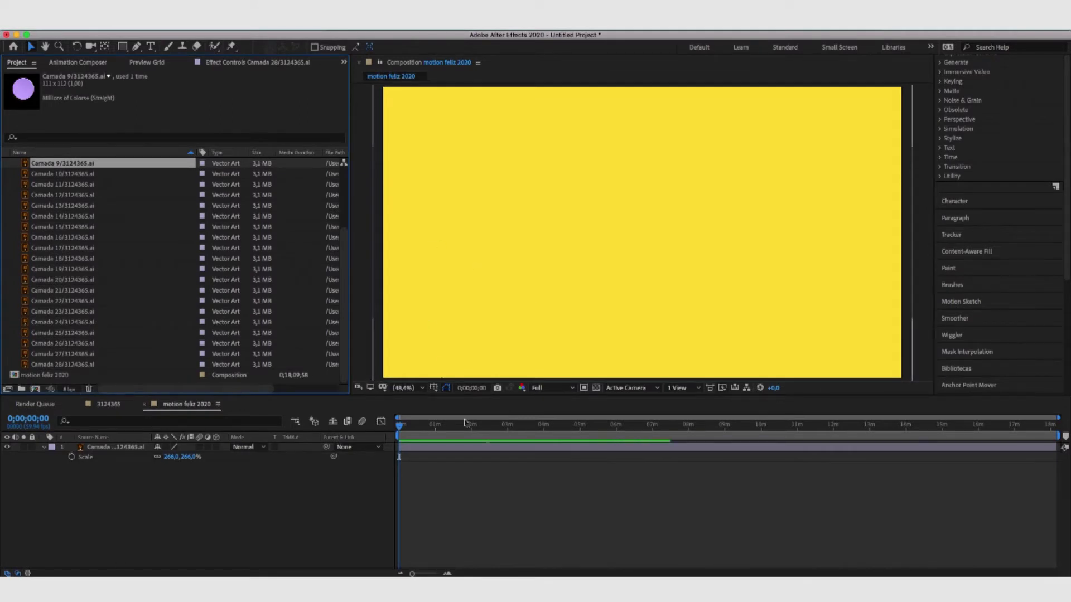
{"action": "scroll", "coordinate": [84, 253], "scroll_direction": "up", "scroll_amount": 2}
{"action": "scroll", "coordinate": [85, 254], "scroll_direction": "up", "scroll_amount": 3}
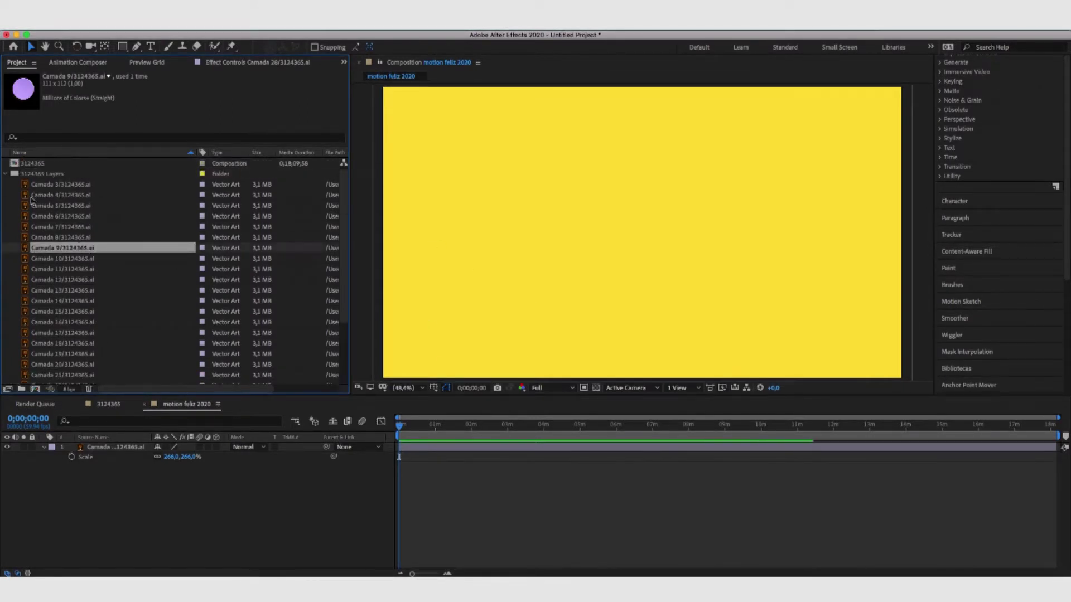
{"action": "left_click", "coordinate": [5, 174]}
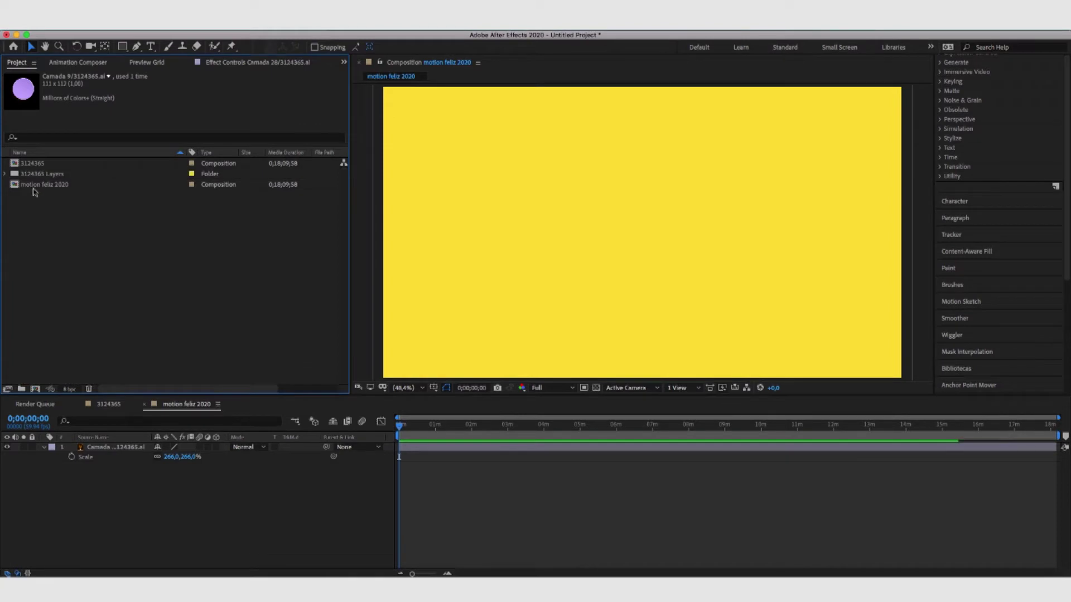
Return to the 3124365 composition and shift every layer except Camada 28 to start just before 07m in the timeline.
{"action": "left_click", "coordinate": [144, 404]}
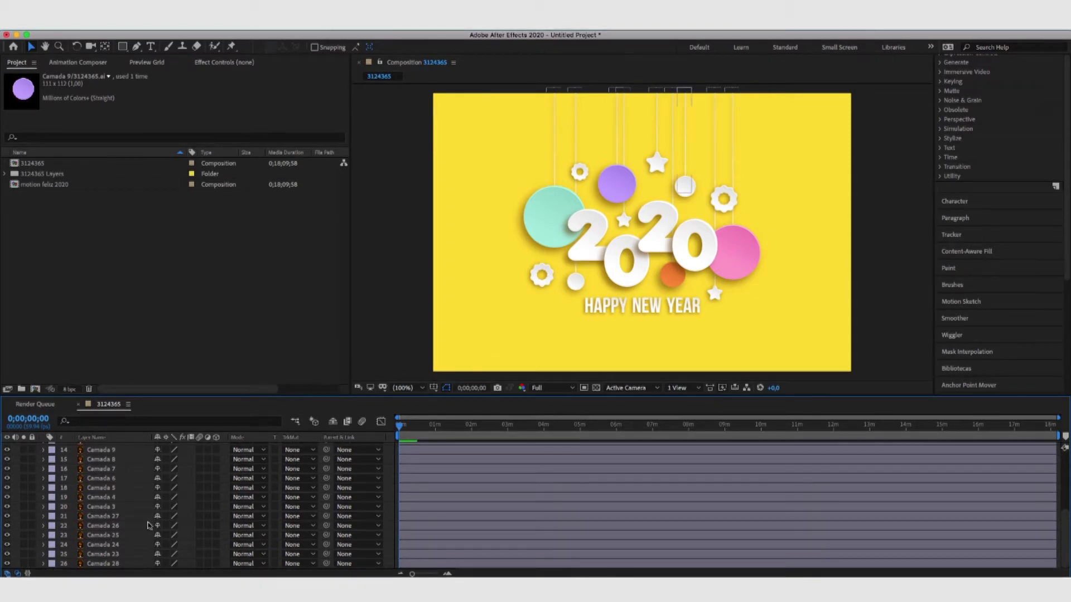
{"action": "scroll", "coordinate": [150, 524], "scroll_direction": "up", "scroll_amount": 5}
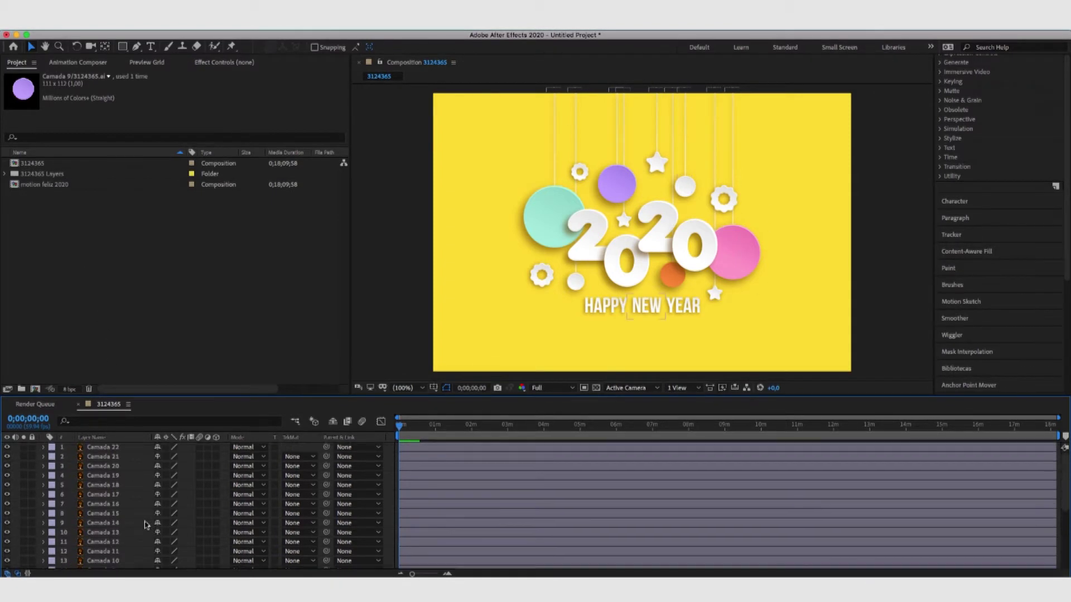
{"action": "left_click", "coordinate": [415, 446]}
{"action": "scroll", "coordinate": [422, 490], "scroll_direction": "down", "scroll_amount": 5}
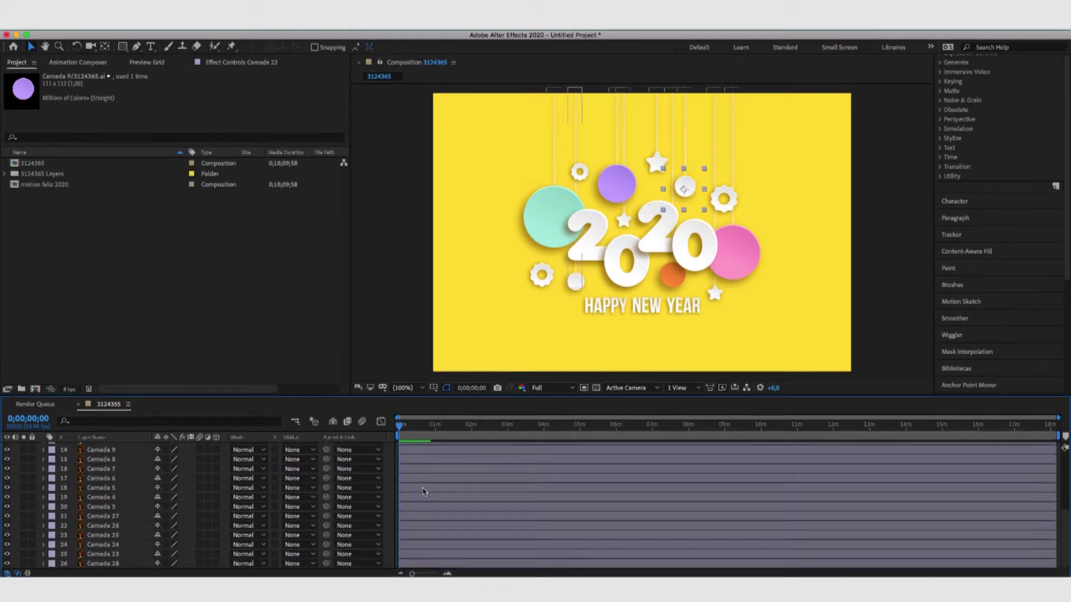
{"action": "left_click", "coordinate": [417, 559], "text": "shift"}
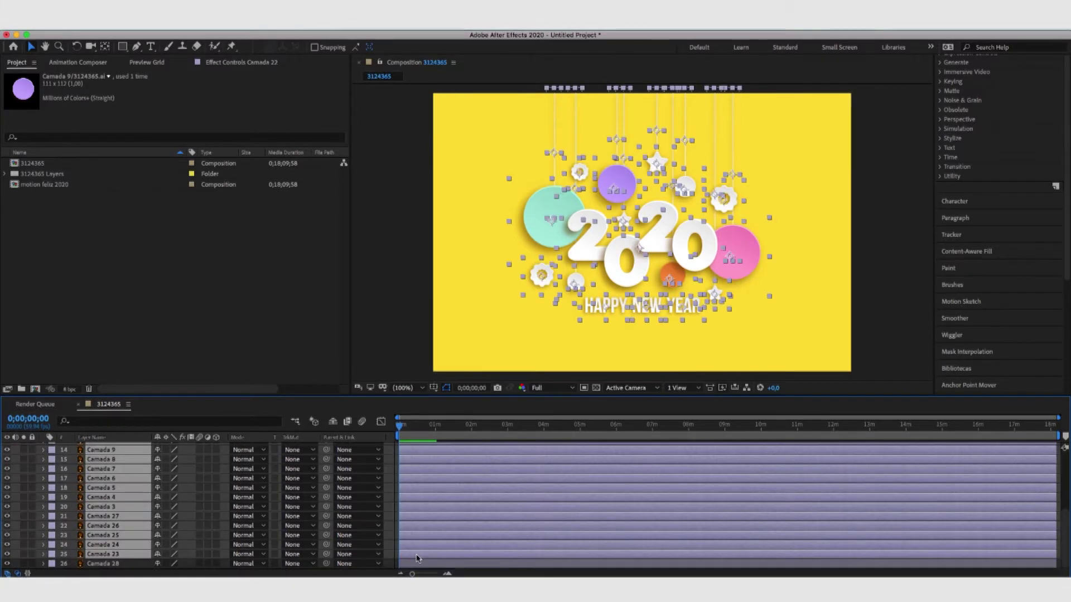
{"action": "left_click_drag", "start_coordinate": [415, 508], "coordinate": [660, 481]}
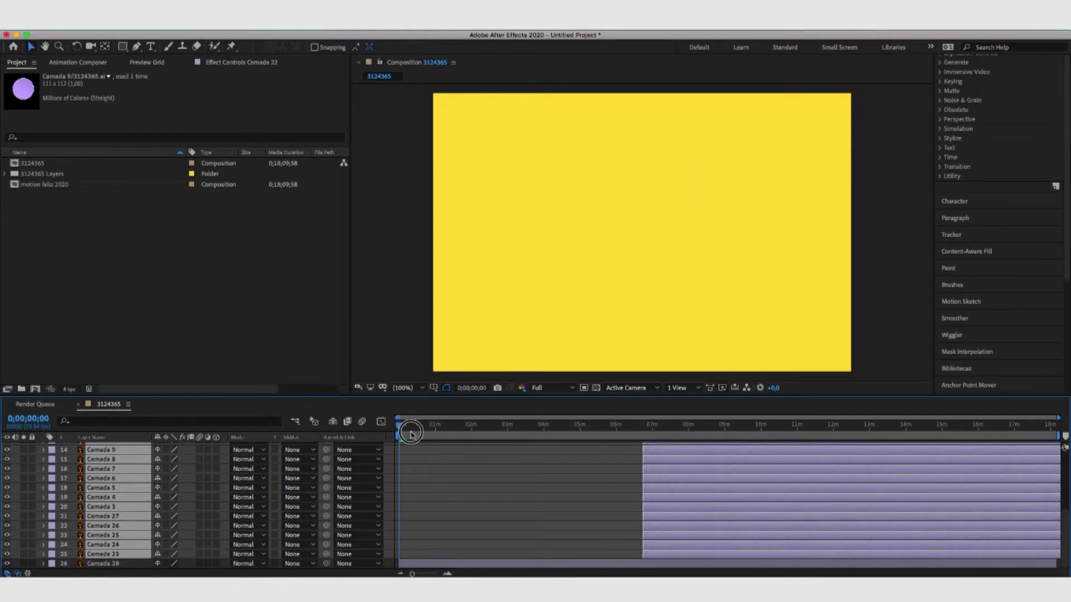
Place the playhead at 0;01;59;12 and shift the hanging-thread layers Camada 23 to Camada 27 to start shortly before it.
{"action": "left_click", "coordinate": [106, 563]}
{"action": "left_click_drag", "start_coordinate": [645, 554], "coordinate": [466, 553]}
{"action": "left_click", "coordinate": [458, 432]}
{"action": "left_click", "coordinate": [471, 433]}
{"action": "left_click_drag", "start_coordinate": [663, 545], "coordinate": [488, 551]}
{"action": "left_click_drag", "start_coordinate": [677, 534], "coordinate": [493, 530]}
{"action": "left_click_drag", "start_coordinate": [660, 516], "coordinate": [493, 520]}
Shift the thread layers Camada 3 to Camada 6 and the teal circle Camada 7 to start shortly before the playhead.
{"action": "left_click_drag", "start_coordinate": [675, 506], "coordinate": [491, 507]}
{"action": "left_click_drag", "start_coordinate": [678, 497], "coordinate": [490, 495]}
{"action": "left_click_drag", "start_coordinate": [646, 484], "coordinate": [485, 490]}
{"action": "left_click_drag", "start_coordinate": [664, 481], "coordinate": [482, 484]}
{"action": "left_click_drag", "start_coordinate": [674, 469], "coordinate": [714, 471]}
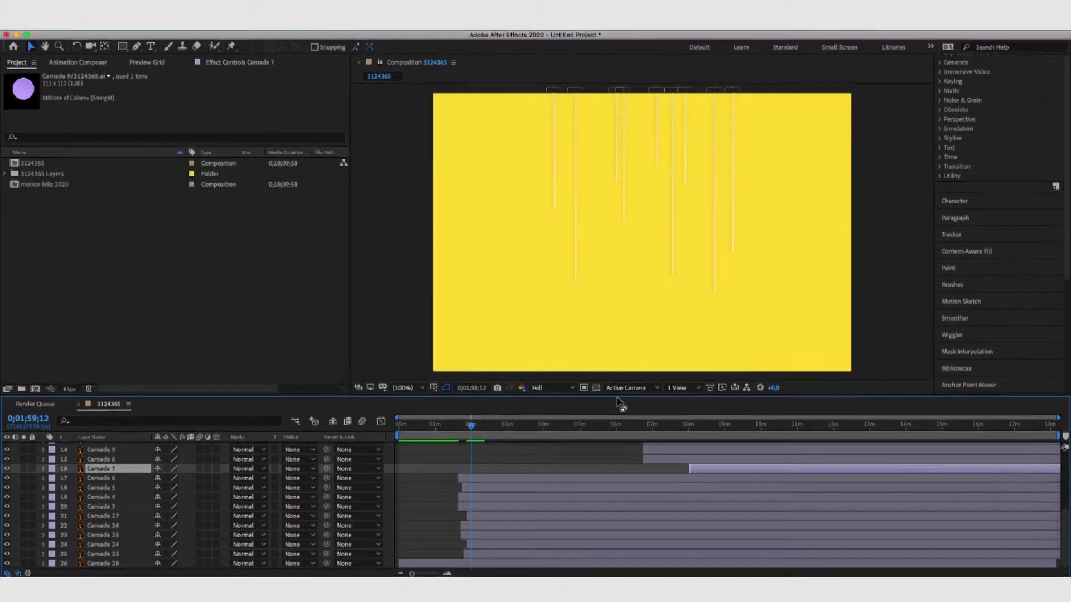
{"action": "left_click_drag", "start_coordinate": [714, 469], "coordinate": [482, 475]}
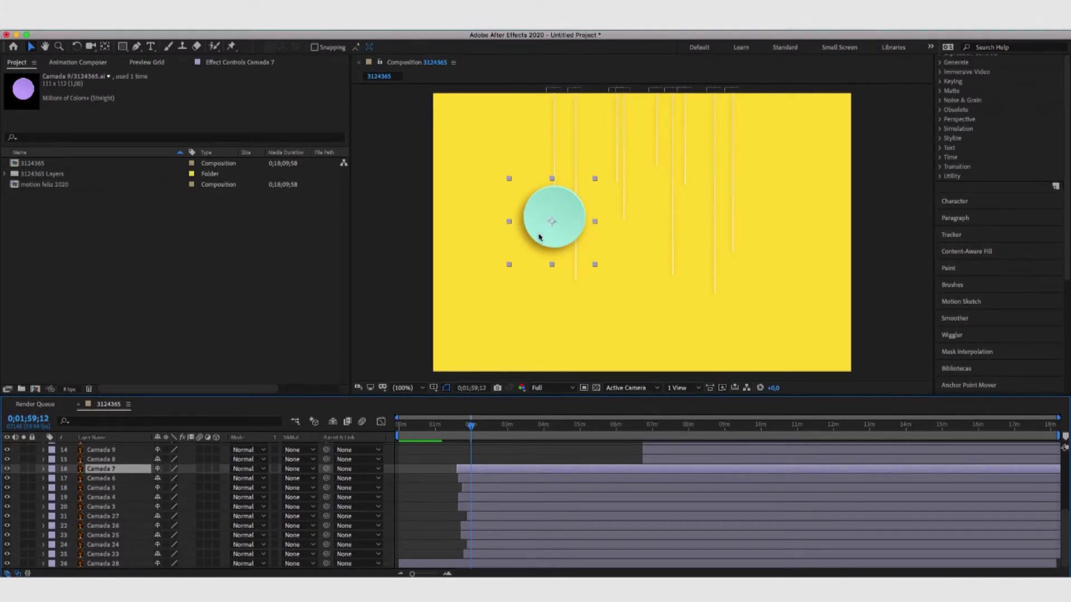
Identify the teal circle Camada 7 and its thread Camada 23, and place Camada 7 directly above Camada 23 in the layer order.
{"action": "left_click", "coordinate": [554, 182]}
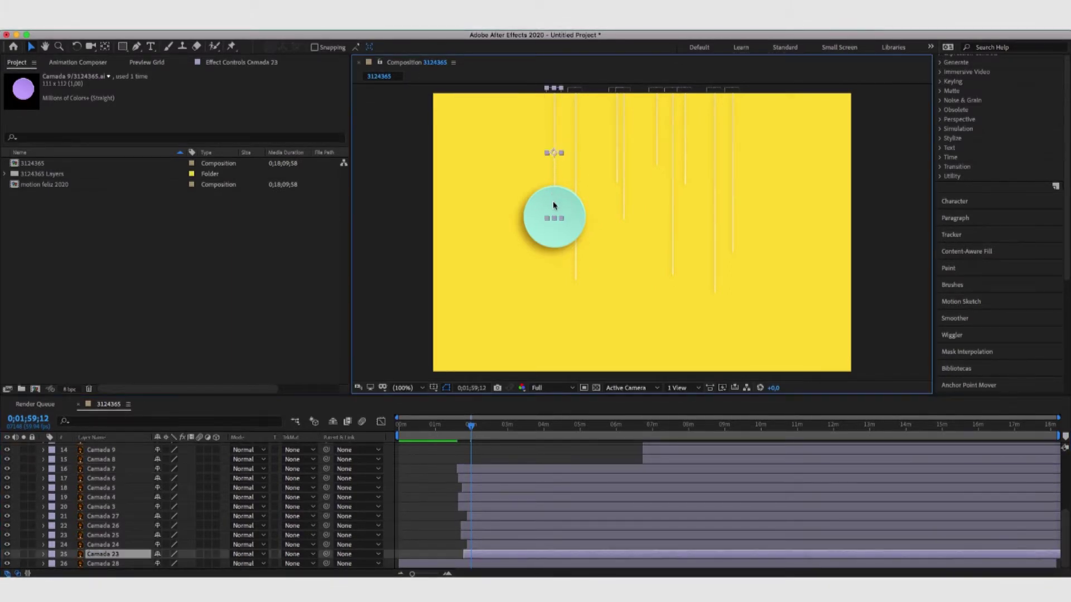
{"action": "left_click", "coordinate": [561, 226]}
{"action": "left_click", "coordinate": [554, 153]}
{"action": "left_click", "coordinate": [573, 211]}
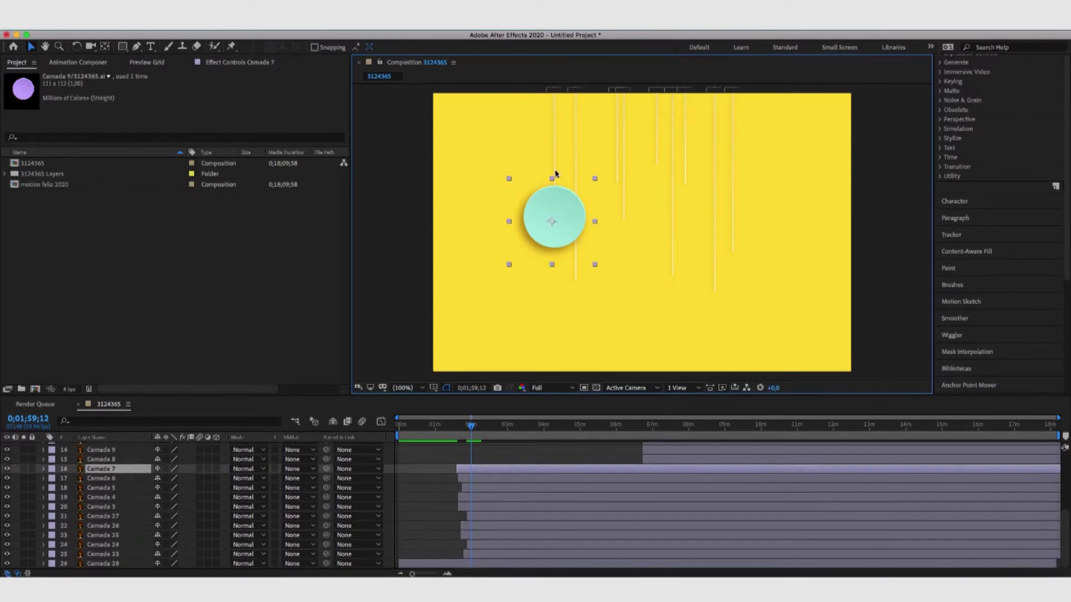
{"action": "left_click", "coordinate": [555, 165]}
{"action": "left_click", "coordinate": [571, 214], "text": "shift"}
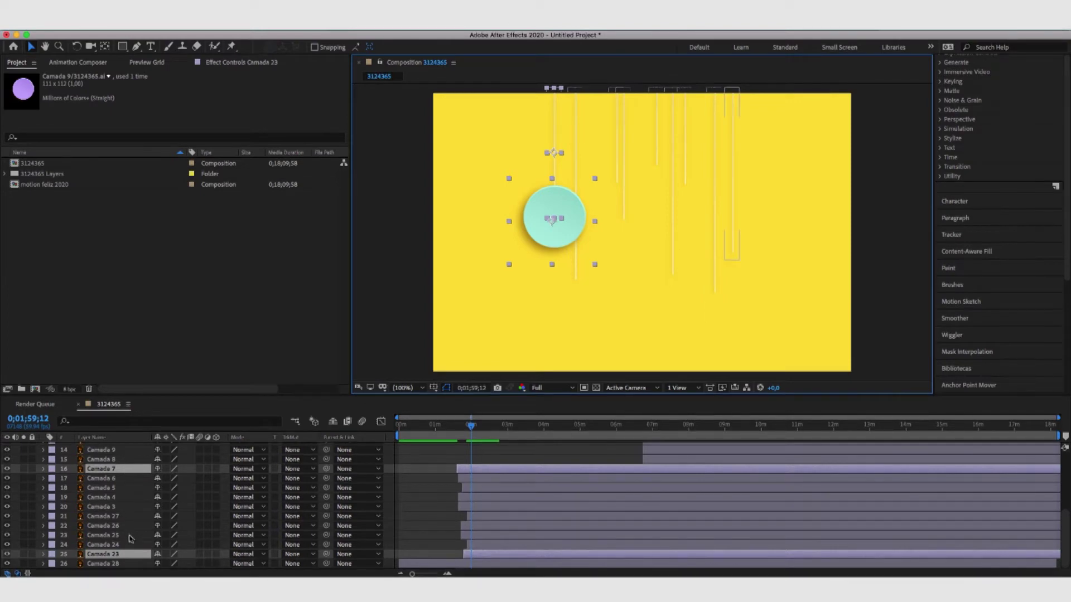
{"action": "left_click", "coordinate": [103, 468]}
{"action": "left_click_drag", "start_coordinate": [103, 468], "coordinate": [113, 552]}
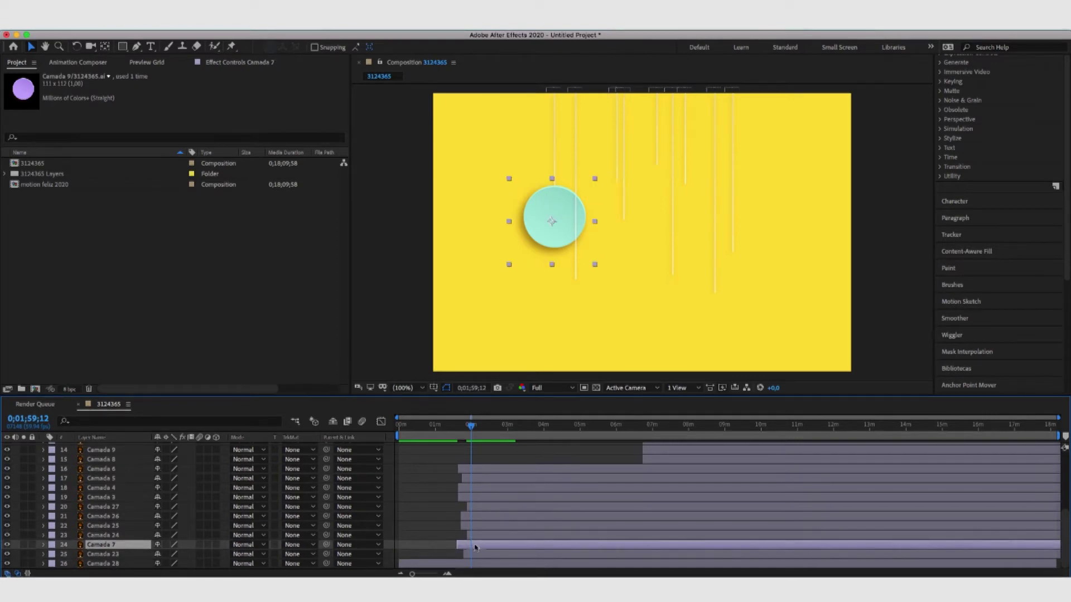
Shift the other thread layers, Camada 24 to Camada 27 and Camada 3 to Camada 6, to start shortly before 09m.
{"action": "left_click", "coordinate": [492, 535]}
{"action": "left_click", "coordinate": [586, 473], "text": "shift"}
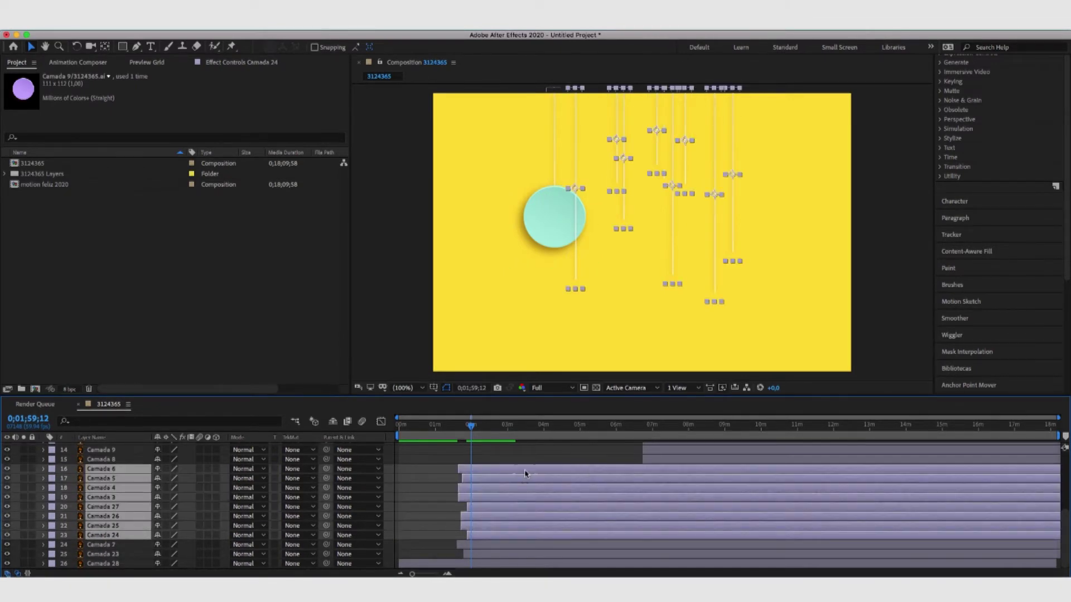
{"action": "left_click_drag", "start_coordinate": [526, 473], "coordinate": [779, 474]}
{"action": "left_click", "coordinate": [518, 504]}
Pre-compose Camada 7 and Camada 23 into a new composition named "o", moving all attributes into it.
{"action": "left_click", "coordinate": [475, 555]}
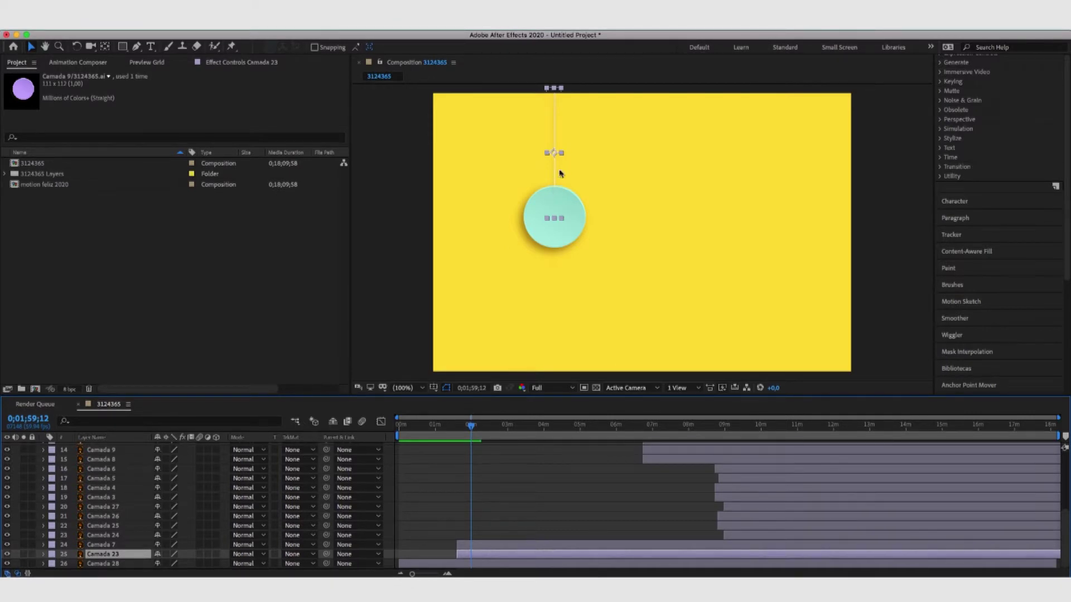
{"action": "left_click", "coordinate": [478, 545], "text": "shift"}
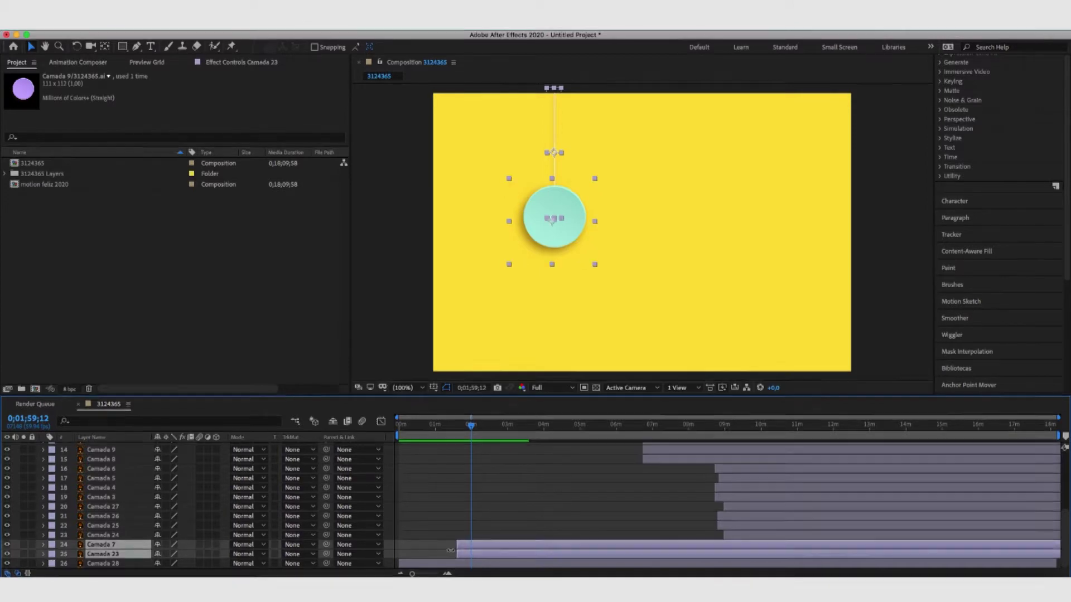
{"action": "right_click", "coordinate": [467, 551]}
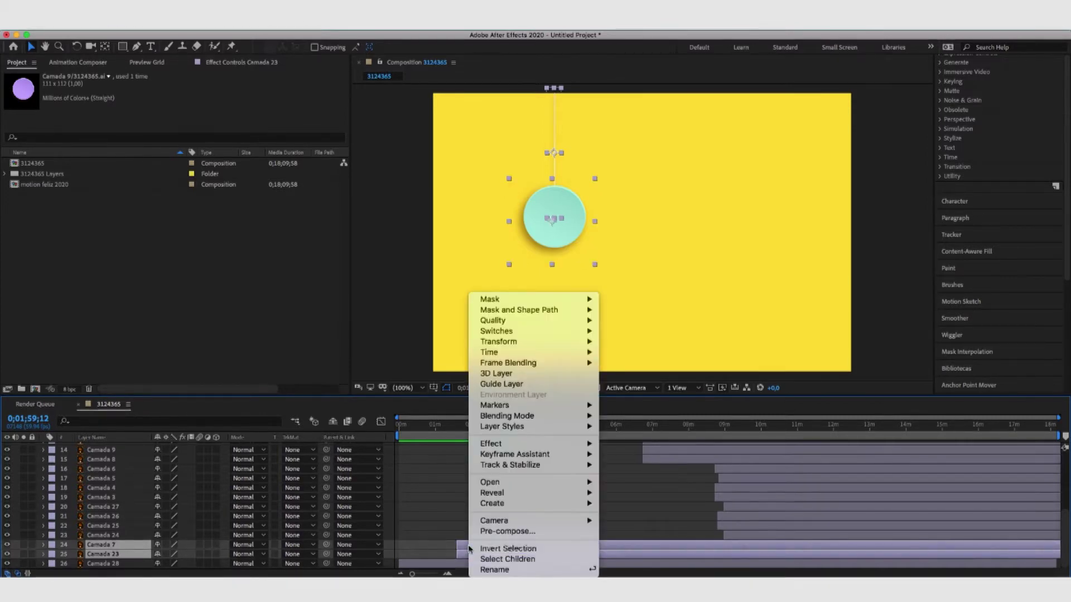
{"action": "left_click", "coordinate": [505, 531]}
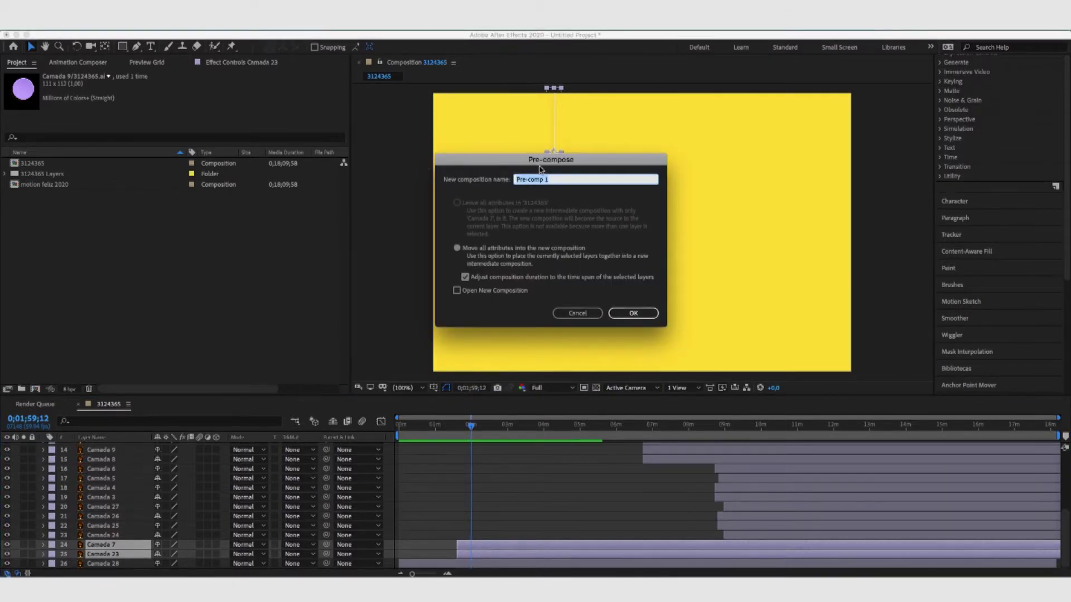
{"action": "type", "text": "o"}
{"action": "left_click", "coordinate": [635, 313]}
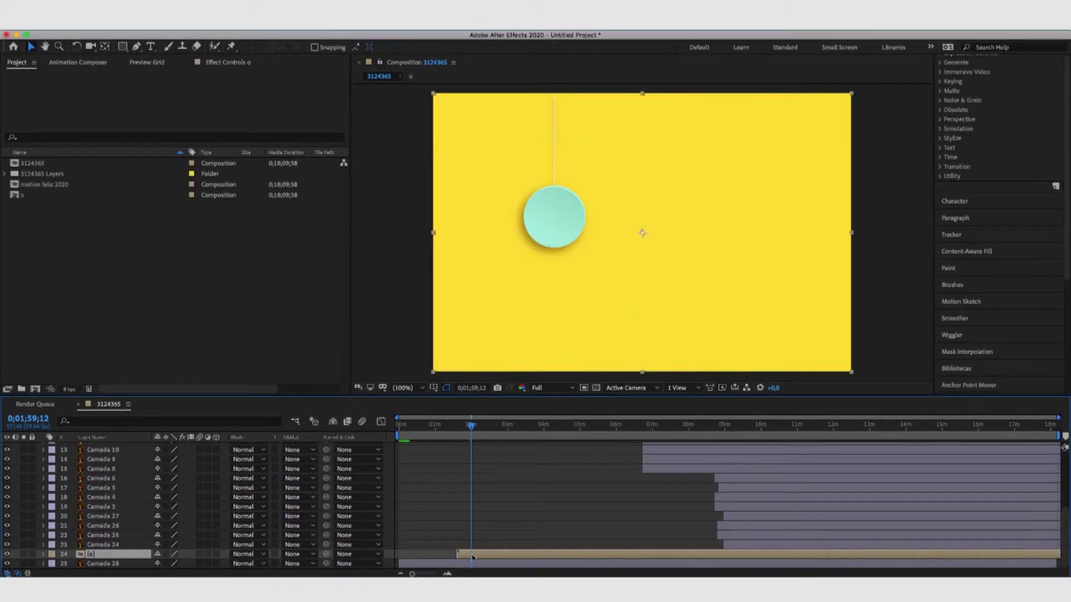
Open the pre-composition o to inspect its circle and thread layers, and return to the 3124365 composition.
{"action": "left_click_drag", "start_coordinate": [457, 427], "coordinate": [470, 427]}
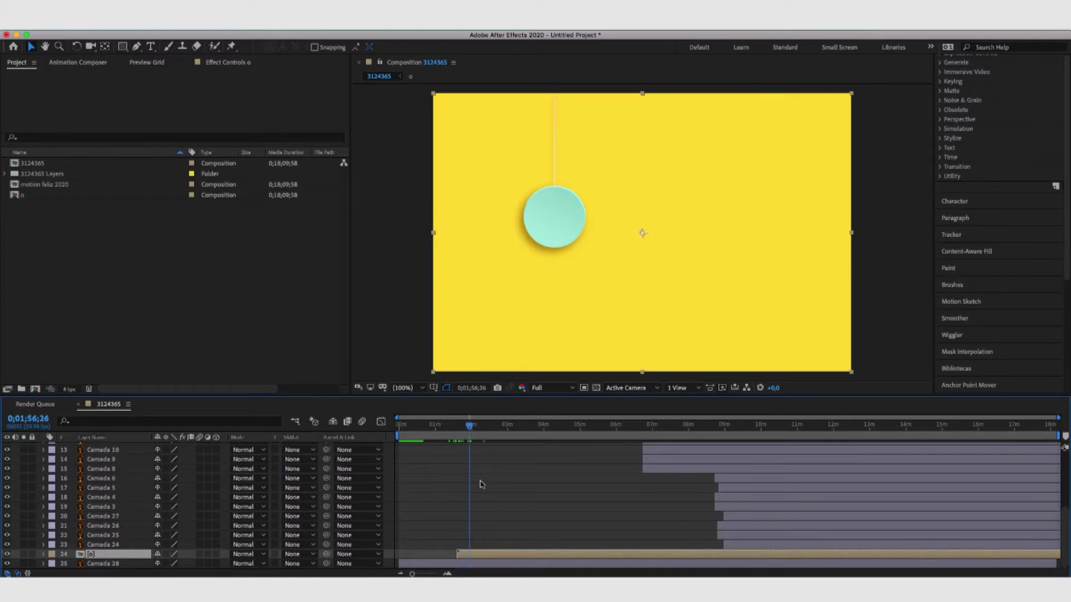
{"action": "double_click", "coordinate": [484, 555]}
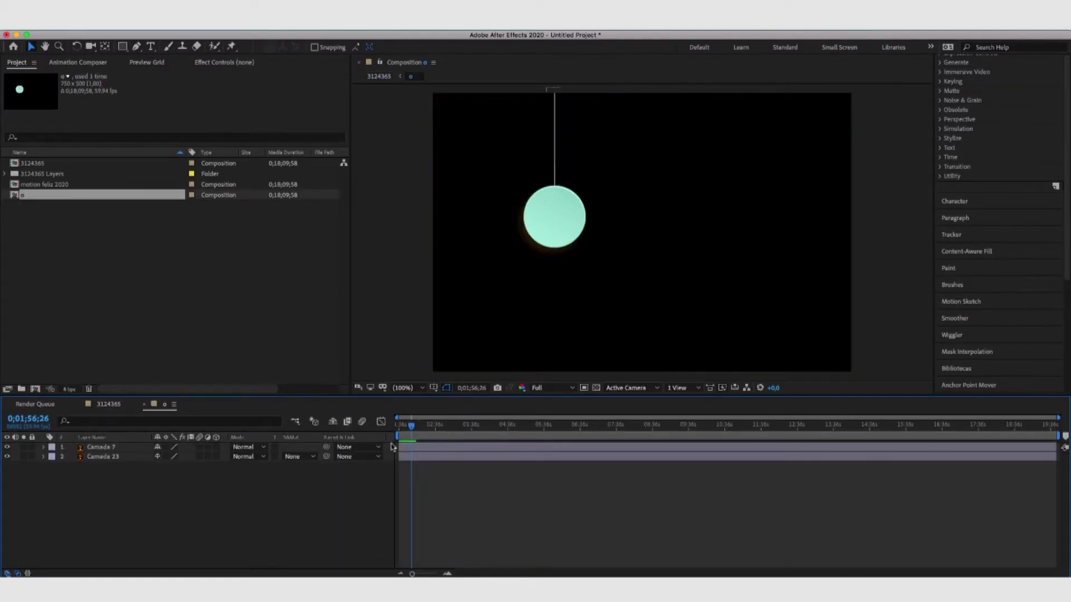
{"action": "left_click", "coordinate": [112, 405]}
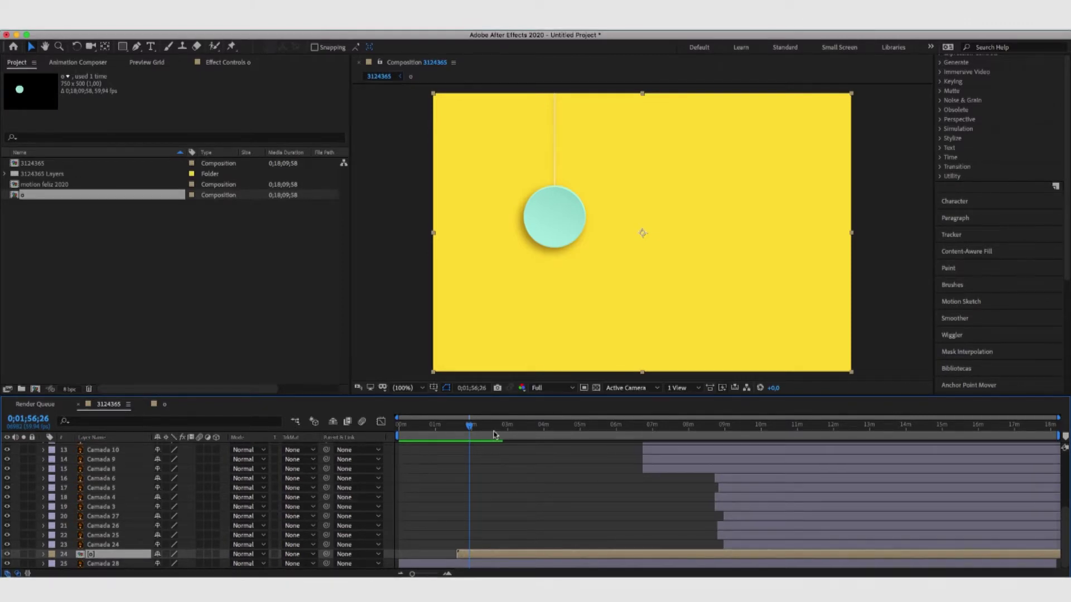
{"action": "mouse_move", "coordinate": [473, 429]}
{"action": "left_mouse_down"}
{"action": "mouse_move", "coordinate": [436, 425]}
{"action": "mouse_move", "coordinate": [470, 419]}
{"action": "left_mouse_up"}
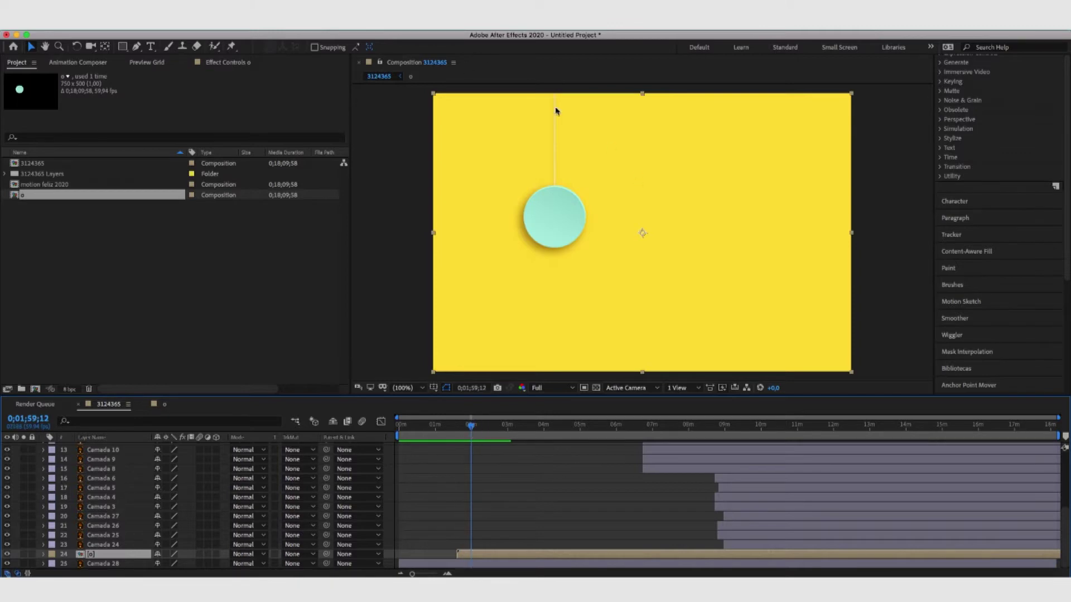
At 0;01;37;02, move layer o above the frame to position 377, -98 and set a Position keyframe.
{"action": "left_click_drag", "start_coordinate": [471, 428], "coordinate": [458, 425]}
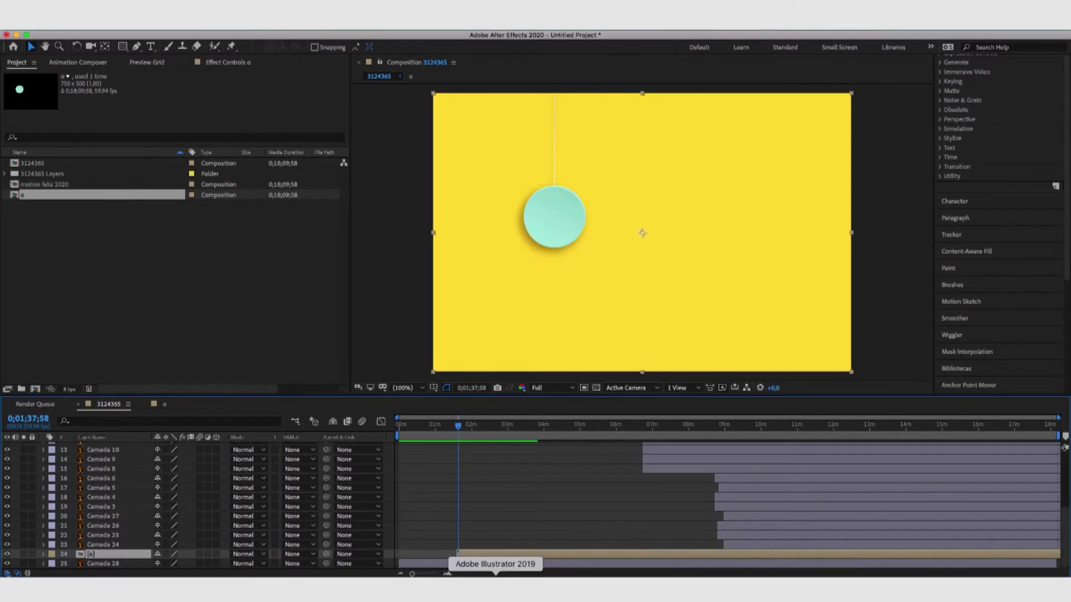
{"action": "key", "text": "p"}
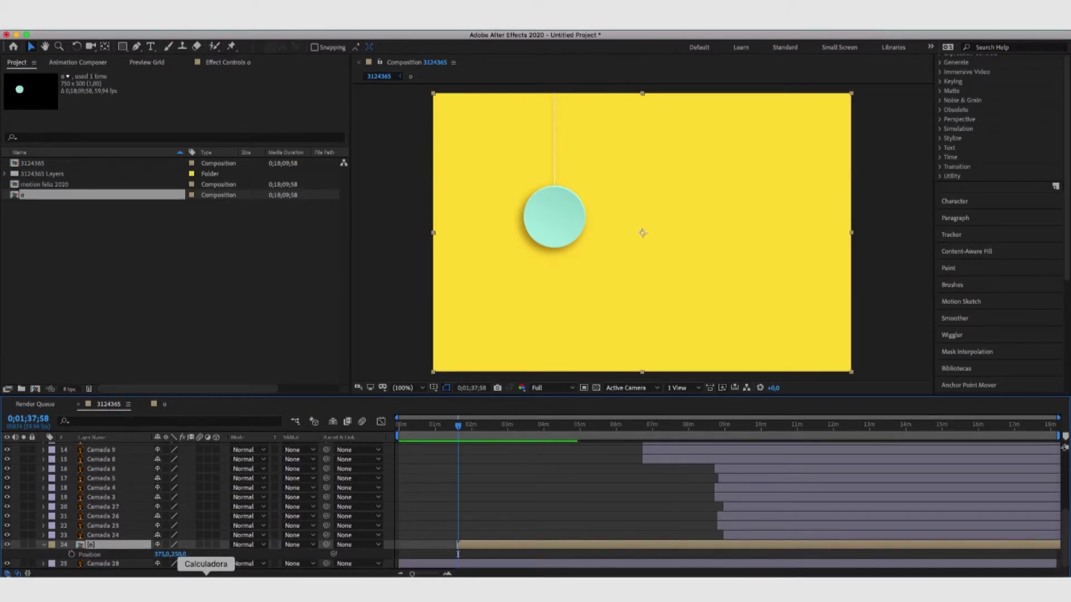
{"action": "key", "text": "s"}
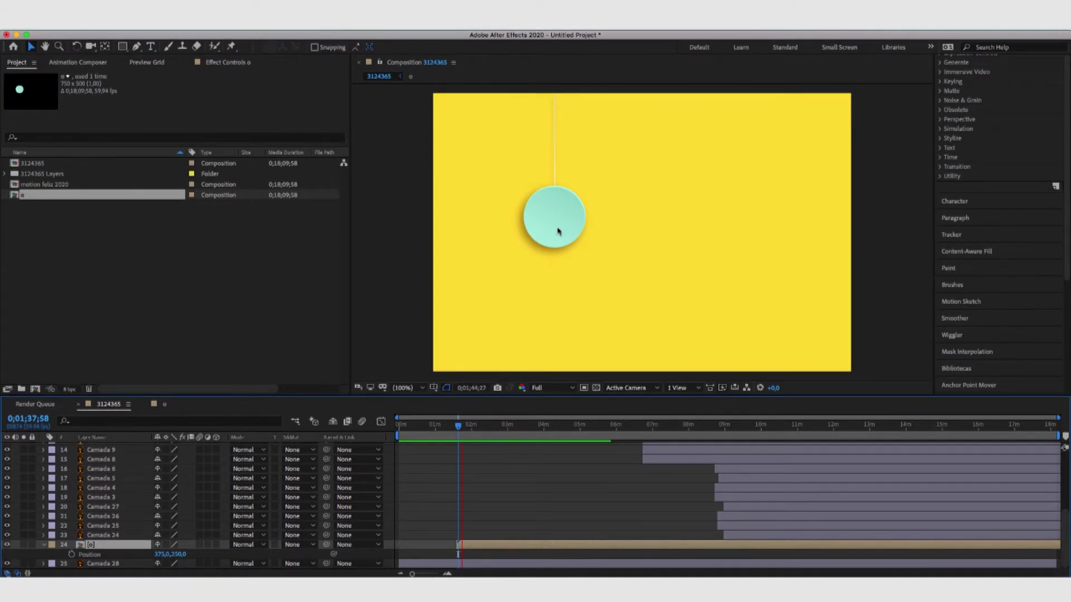
{"action": "left_click", "coordinate": [458, 425]}
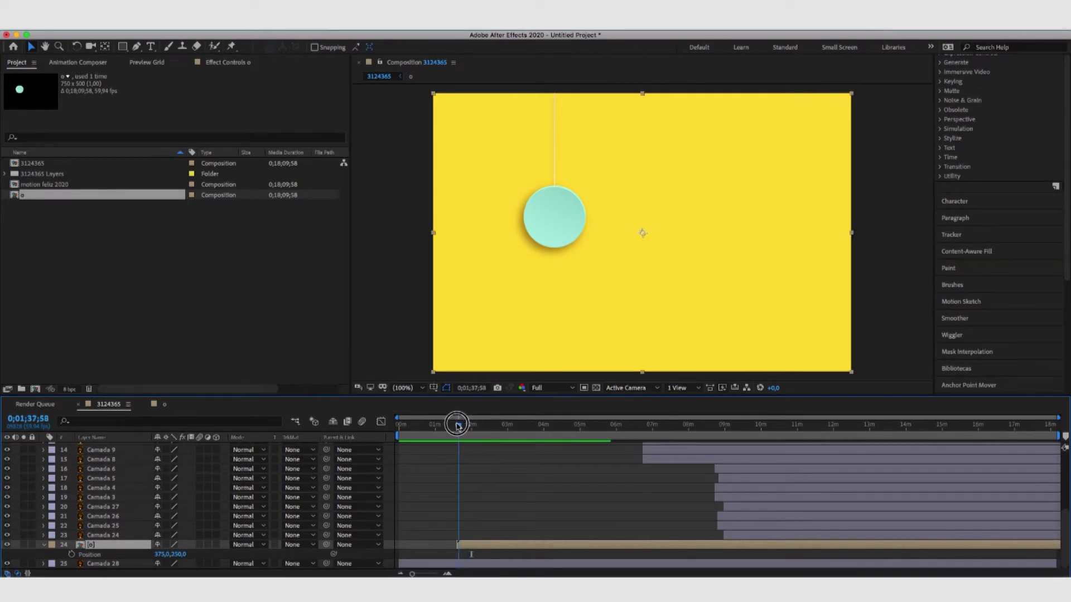
{"action": "left_click_drag", "start_coordinate": [541, 231], "coordinate": [542, 37]}
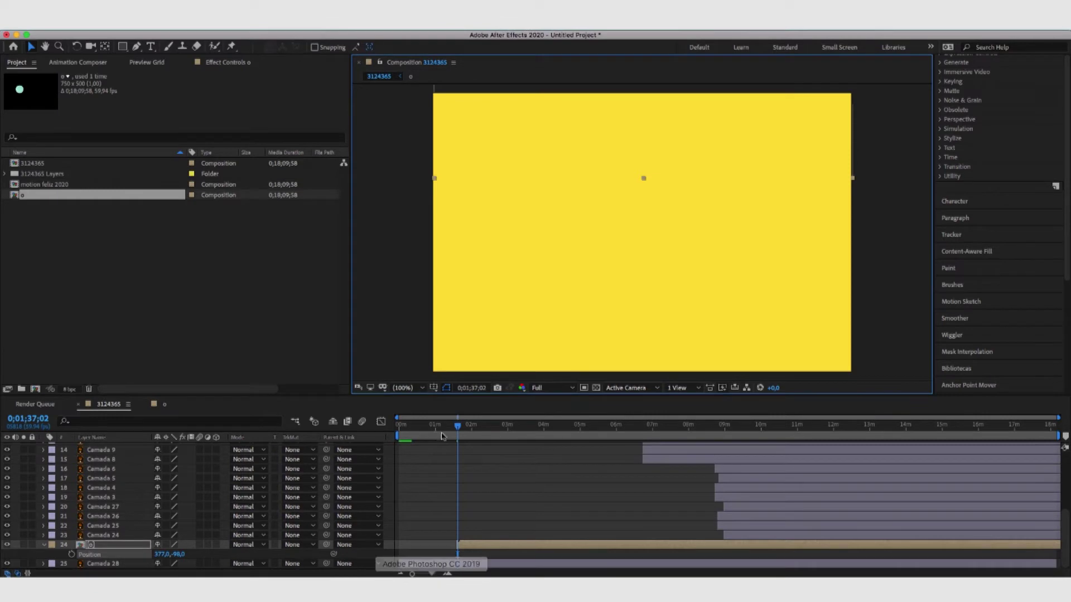
{"action": "left_click", "coordinate": [71, 555]}
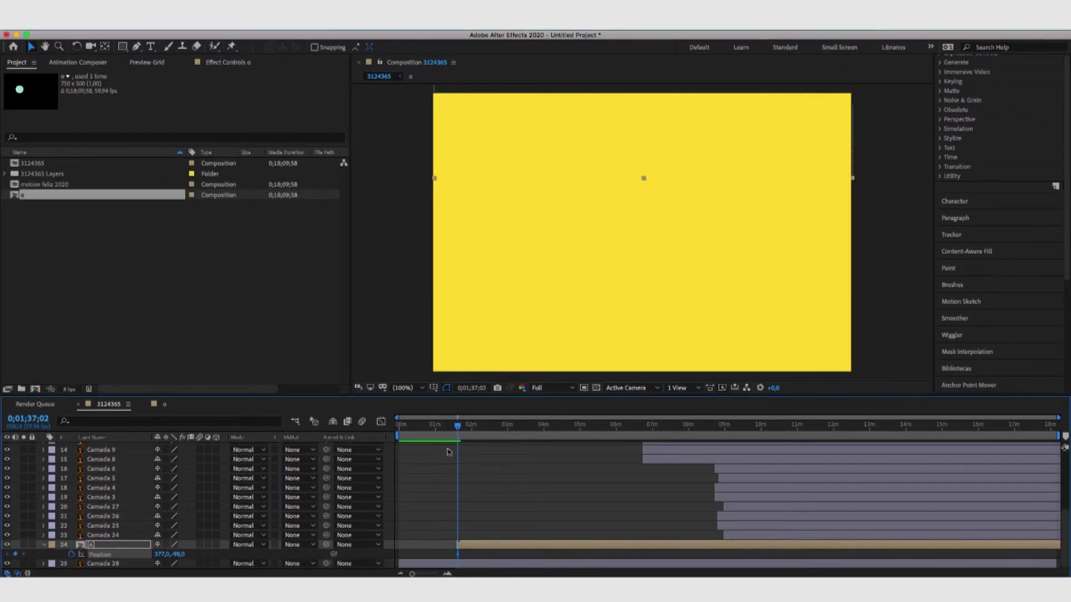
At 0;01;44;25, lower layer o back into view at position 381, 244 to add a second keyframe, and preview the drop.
{"action": "left_click", "coordinate": [460, 428]}
{"action": "left_click_drag", "start_coordinate": [460, 428], "coordinate": [462, 429]}
{"action": "left_click_drag", "start_coordinate": [546, 133], "coordinate": [547, 313]}
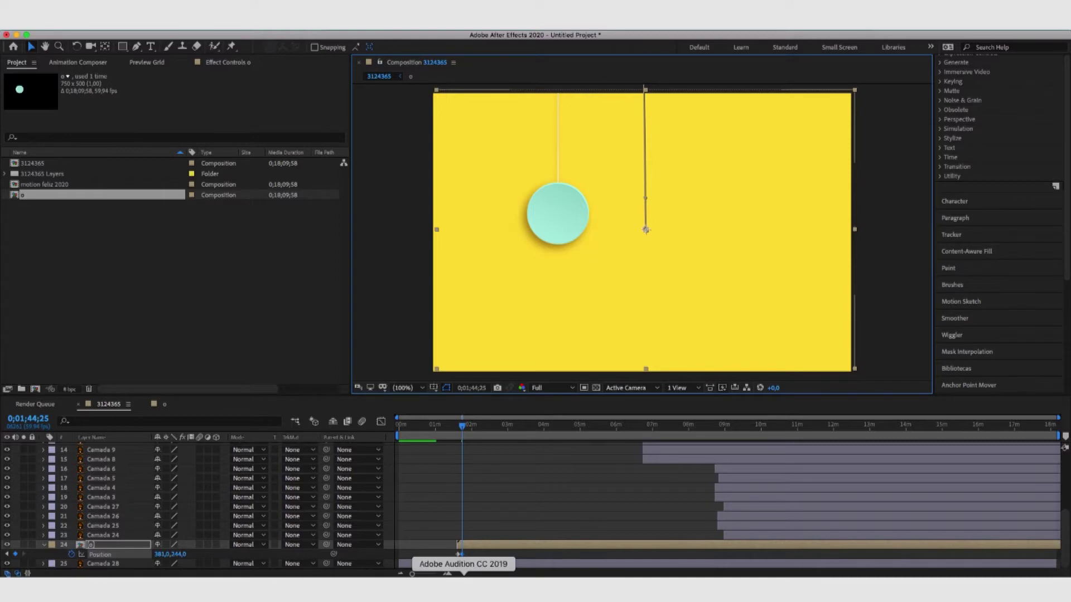
{"action": "left_click_drag", "start_coordinate": [461, 427], "coordinate": [458, 428]}
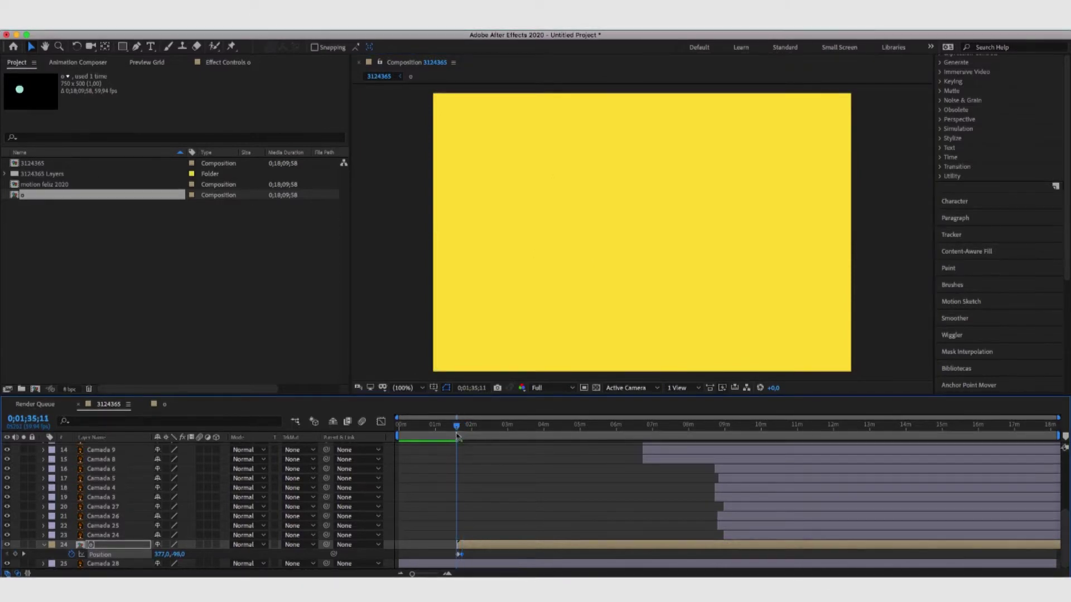
{"action": "left_click", "coordinate": [460, 555]}
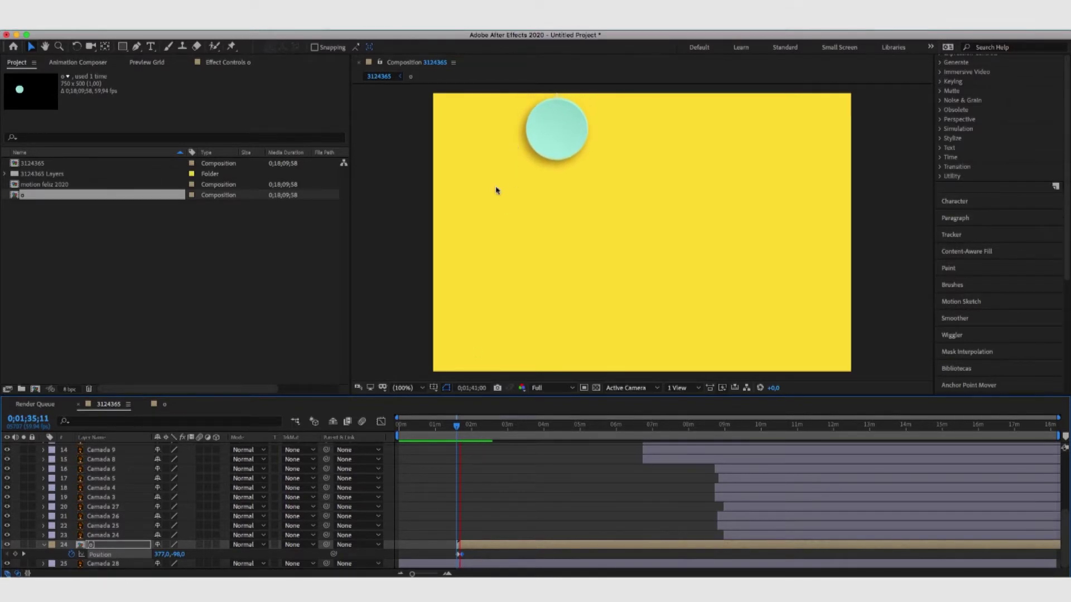
{"action": "key", "text": "space"}
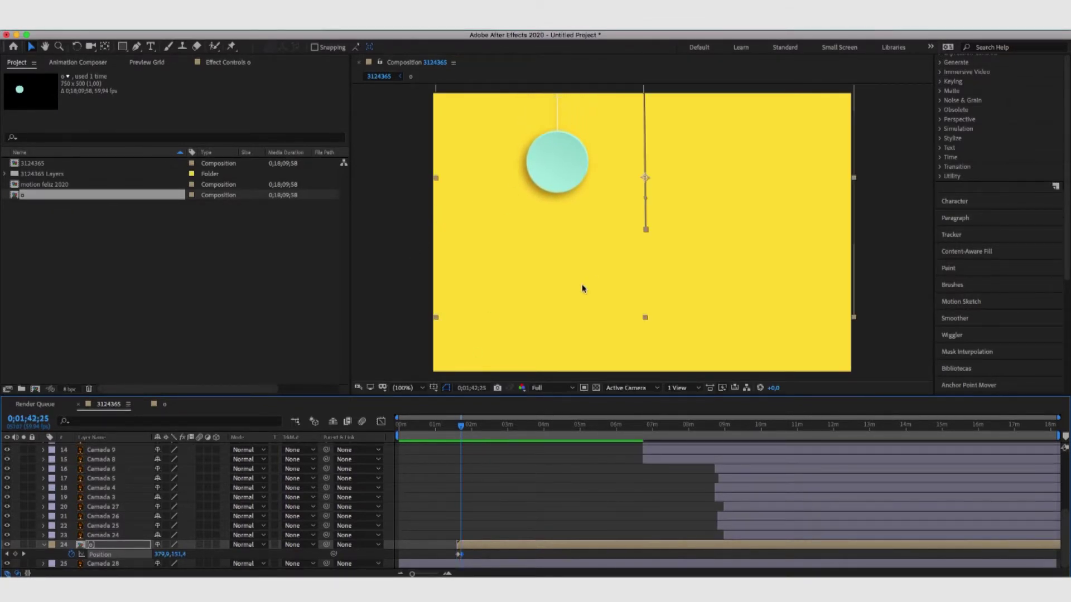
Move the second Position keyframe of layer o close to the first to speed up the drop, and preview it from 0;01;35;31.
{"action": "key", "text": "equal"}
{"action": "key", "text": "equal"}
{"action": "key", "text": "equal"}
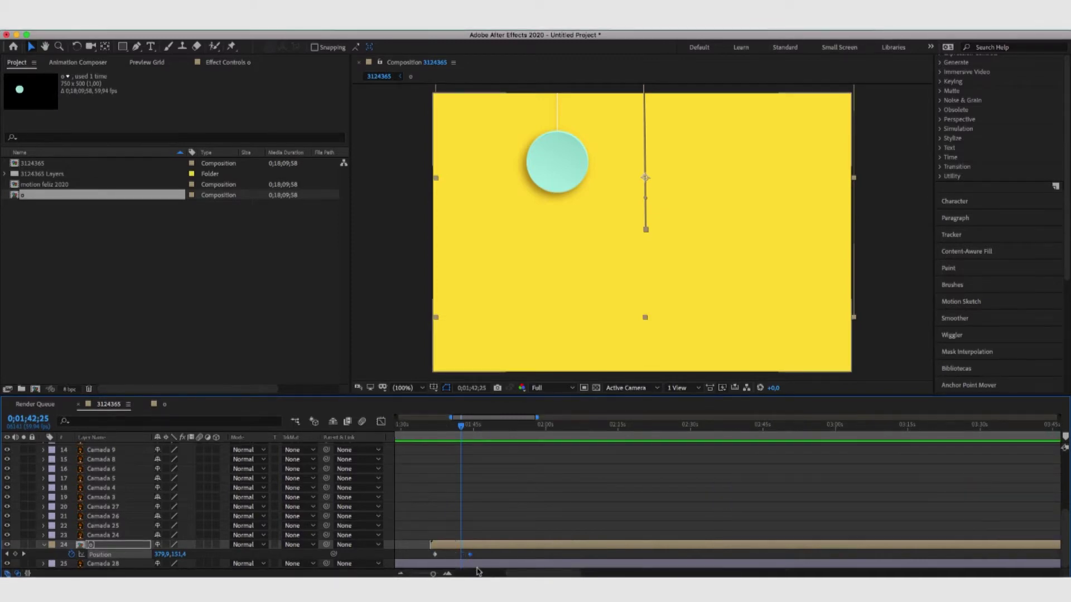
{"action": "key", "text": "minus"}
{"action": "key", "text": "minus"}
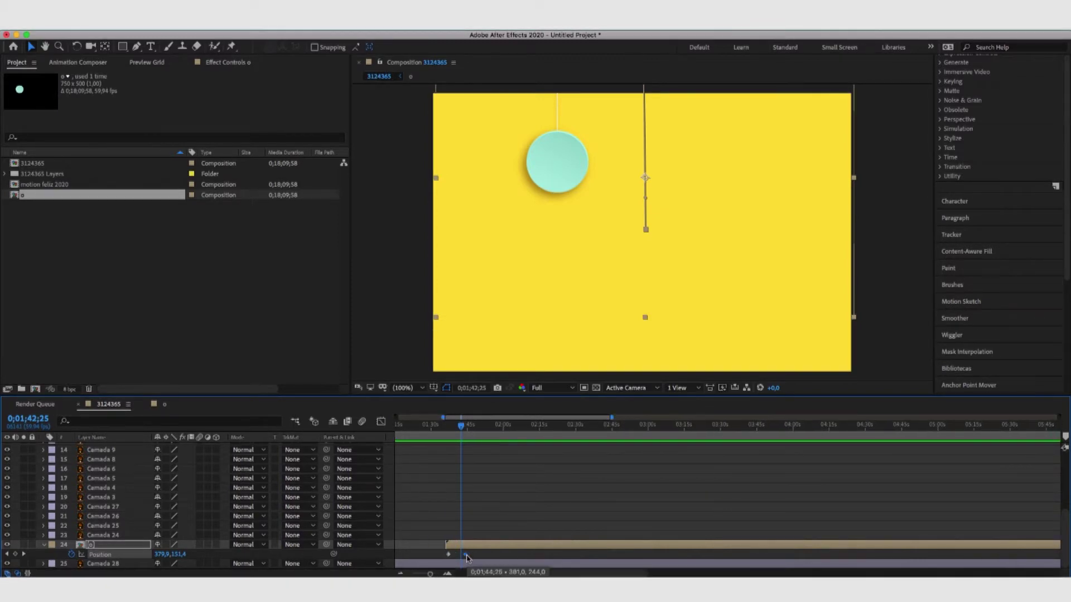
{"action": "key", "text": "equal"}
{"action": "key", "text": "equal"}
{"action": "key", "text": "equal"}
{"action": "left_click_drag", "start_coordinate": [469, 555], "coordinate": [437, 556]}
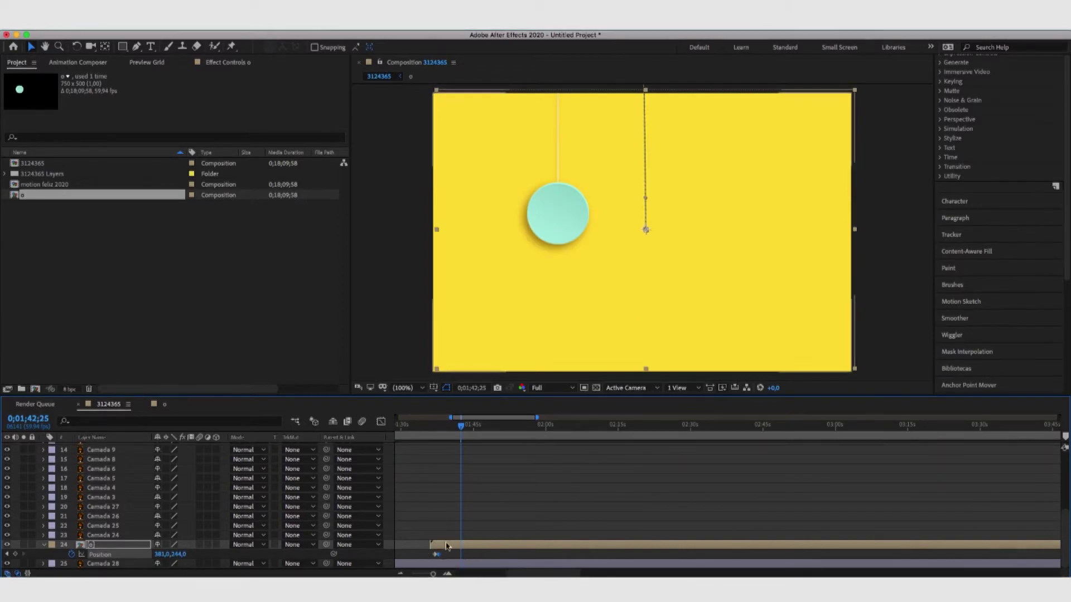
{"action": "left_click", "coordinate": [428, 427]}
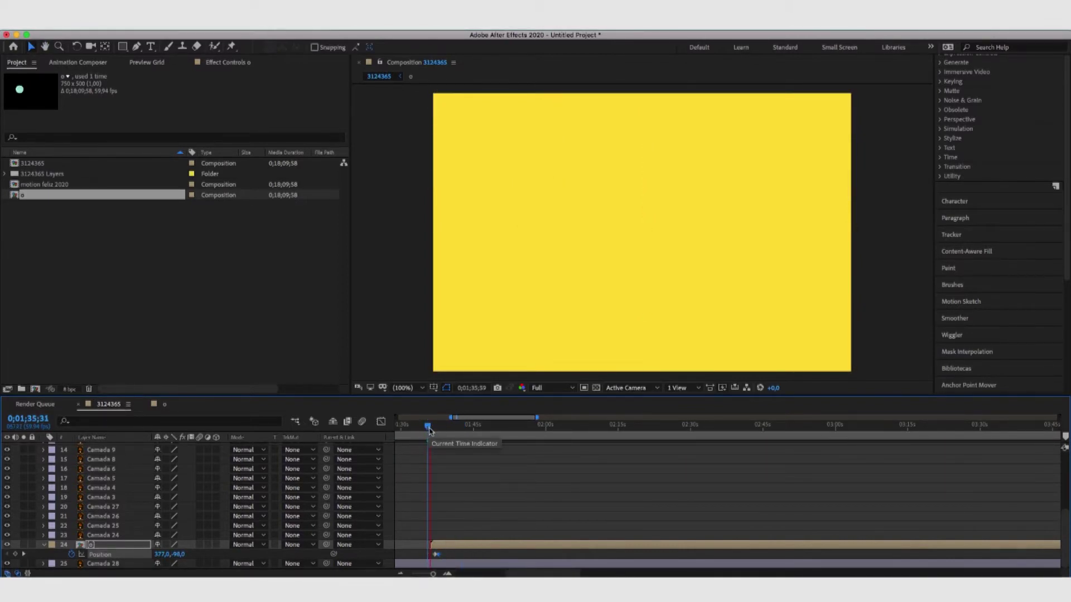
{"action": "key", "text": "space"}
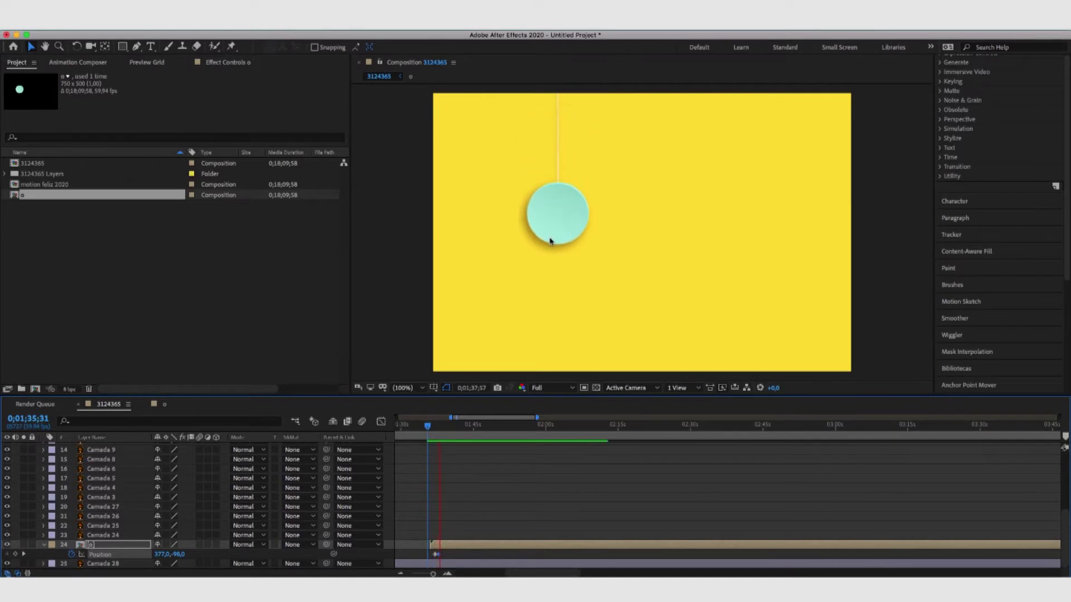
{"action": "key", "text": "space"}
Tighten the gap between layer o's two Position keyframes by moving the second one earlier, and preview from 0;01;36;38.
{"action": "key", "text": "equal"}
{"action": "key", "text": "equal"}
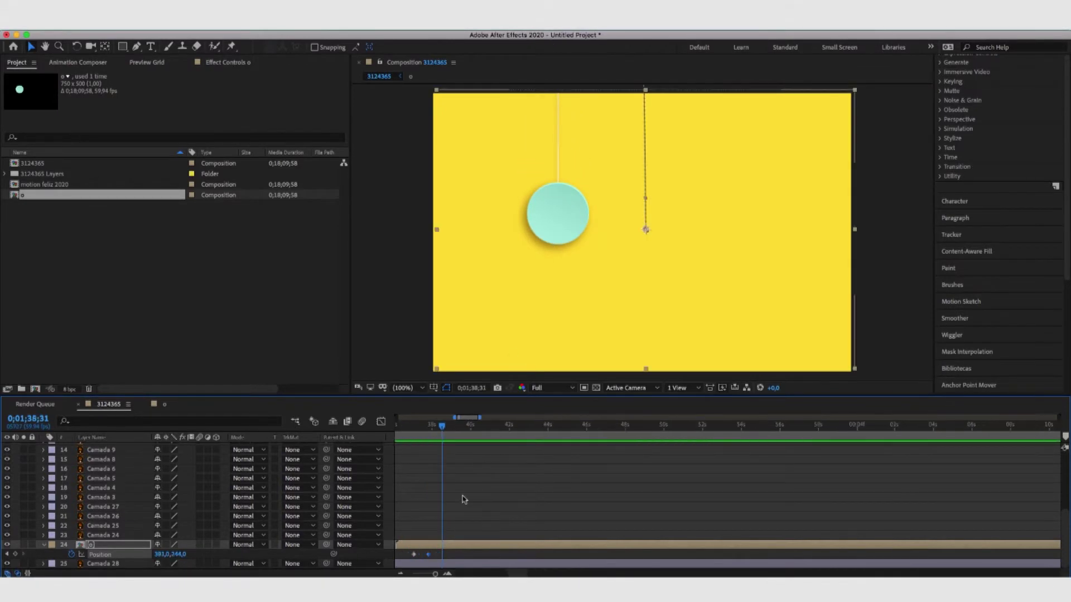
{"action": "left_click_drag", "start_coordinate": [427, 557], "coordinate": [418, 560]}
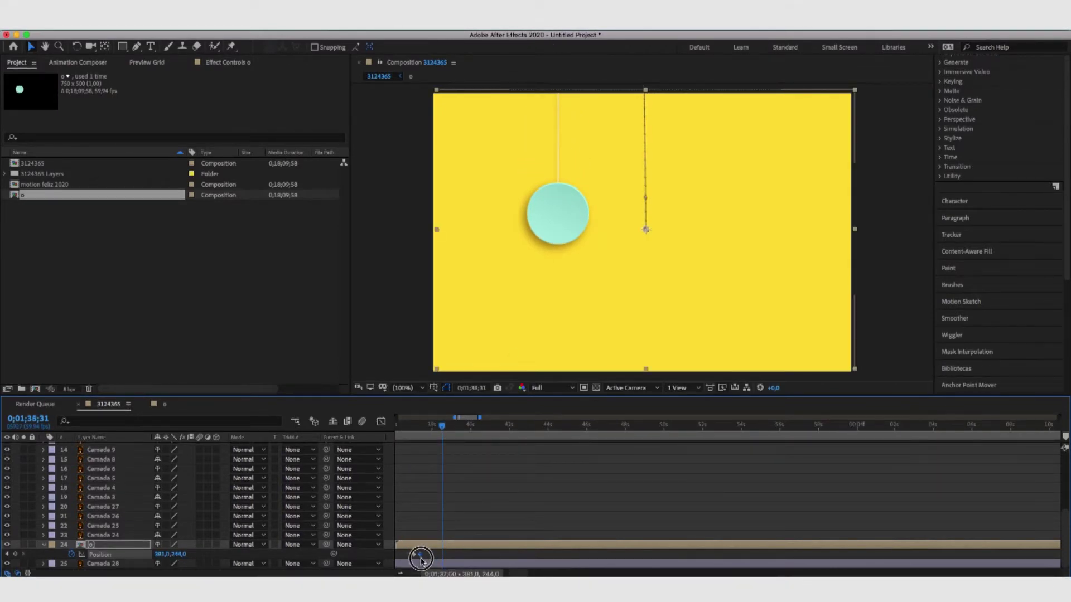
{"action": "left_click", "coordinate": [405, 426]}
{"action": "key", "text": "space"}
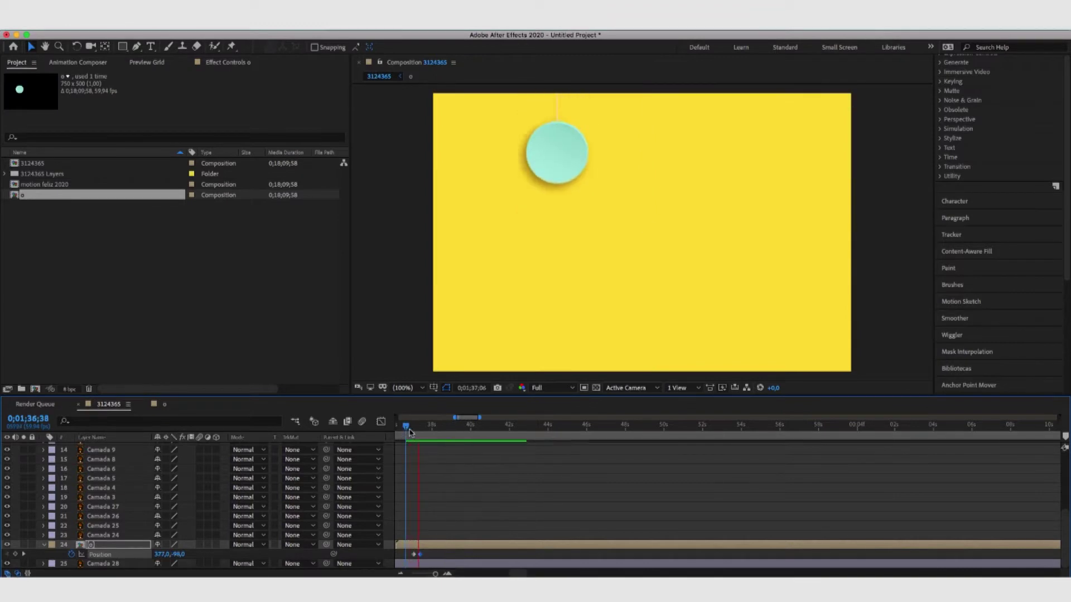
{"action": "key", "text": "space"}
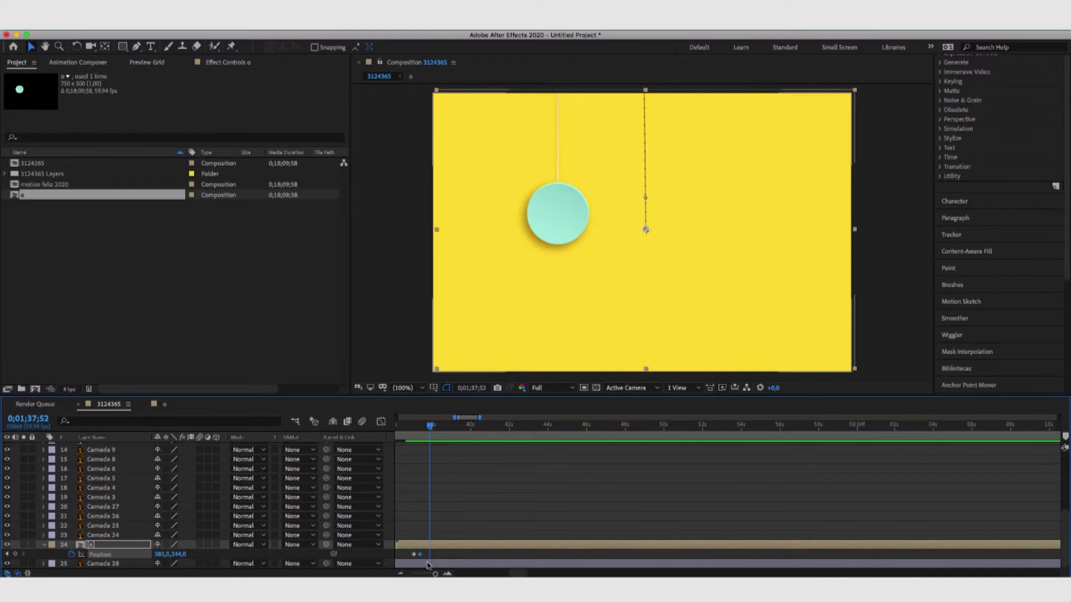
Enable motion blur for the composition and for layer o, and check the falling circle at 0;01;37;18.
{"action": "left_click", "coordinate": [363, 423]}
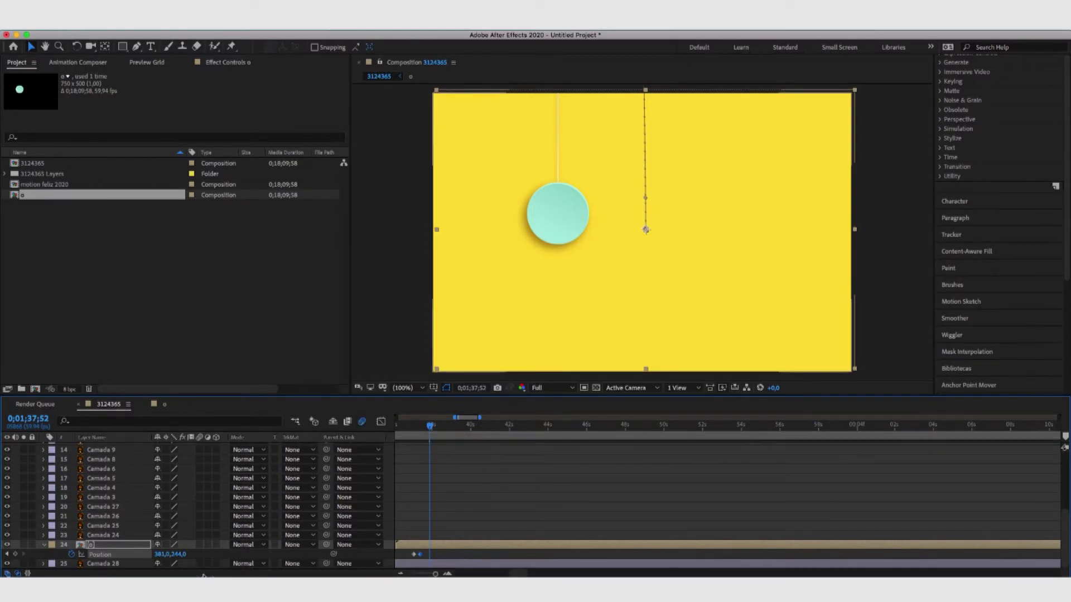
{"action": "left_click", "coordinate": [199, 544]}
{"action": "left_click", "coordinate": [412, 426]}
{"action": "key", "text": "space"}
{"action": "left_click", "coordinate": [418, 427]}
{"action": "left_click_drag", "start_coordinate": [418, 427], "coordinate": [417, 427]}
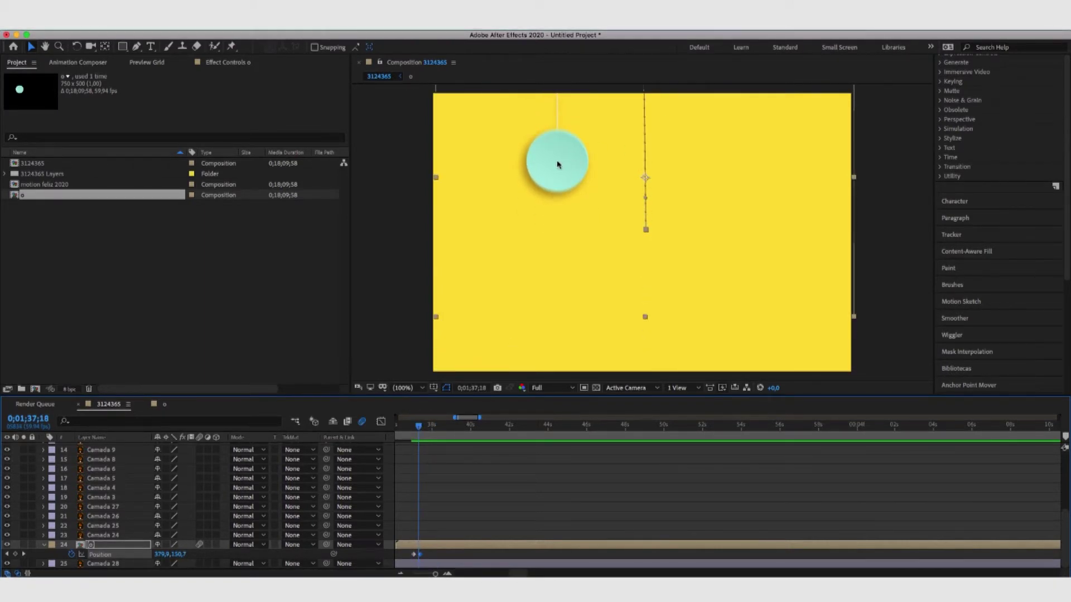
Preview the motion-blurred drop of layer o from 0;01;37;18 and check the frame at 0;01;37;34.
{"action": "left_click", "coordinate": [158, 544]}
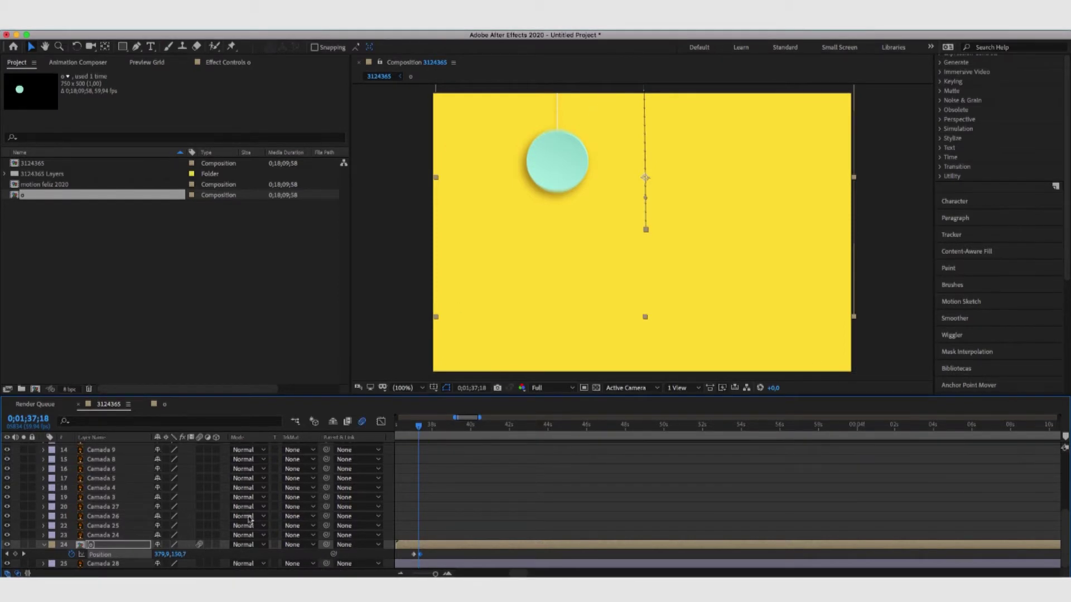
{"action": "key", "text": "space"}
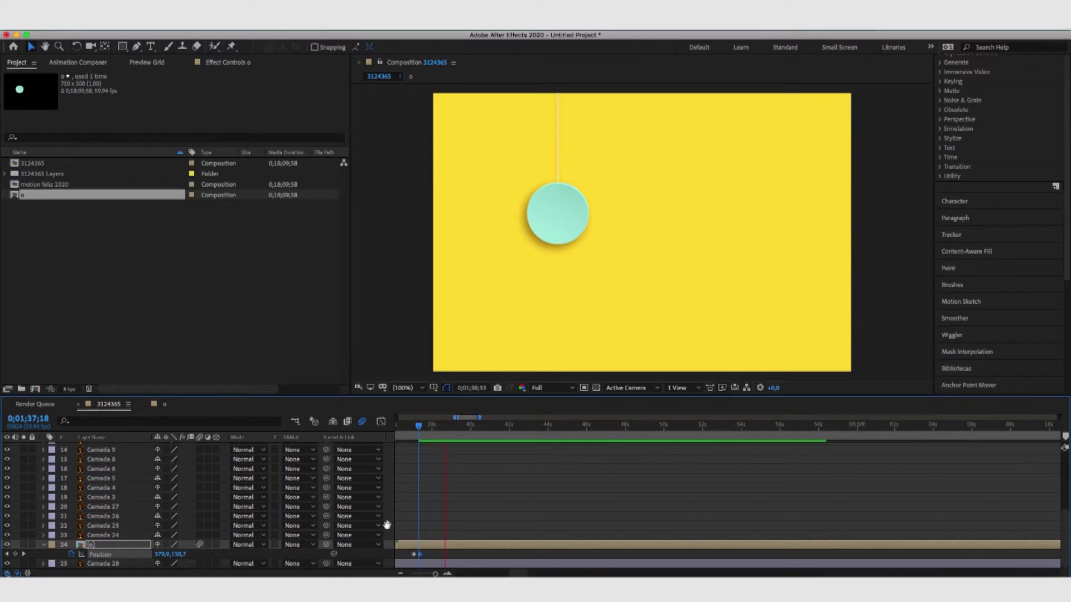
{"action": "mouse_move", "coordinate": [418, 427]}
{"action": "left_mouse_down"}
{"action": "mouse_move", "coordinate": [407, 428]}
{"action": "mouse_move", "coordinate": [440, 429]}
{"action": "mouse_move", "coordinate": [408, 430]}
{"action": "mouse_move", "coordinate": [424, 435]}
{"action": "left_mouse_up"}
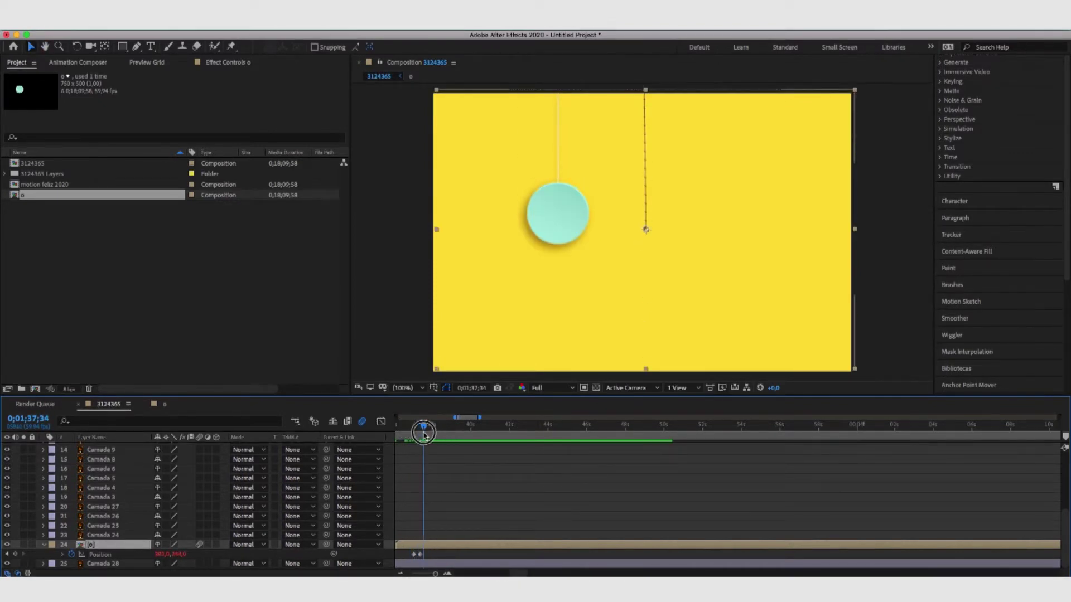
Add an expression to layer o's Position and replace its default text with the Inertial Easing code from the note "expressão elástica".
{"action": "left_click", "coordinate": [71, 555]}
{"action": "left_click", "coordinate": [71, 554], "text": "alt"}
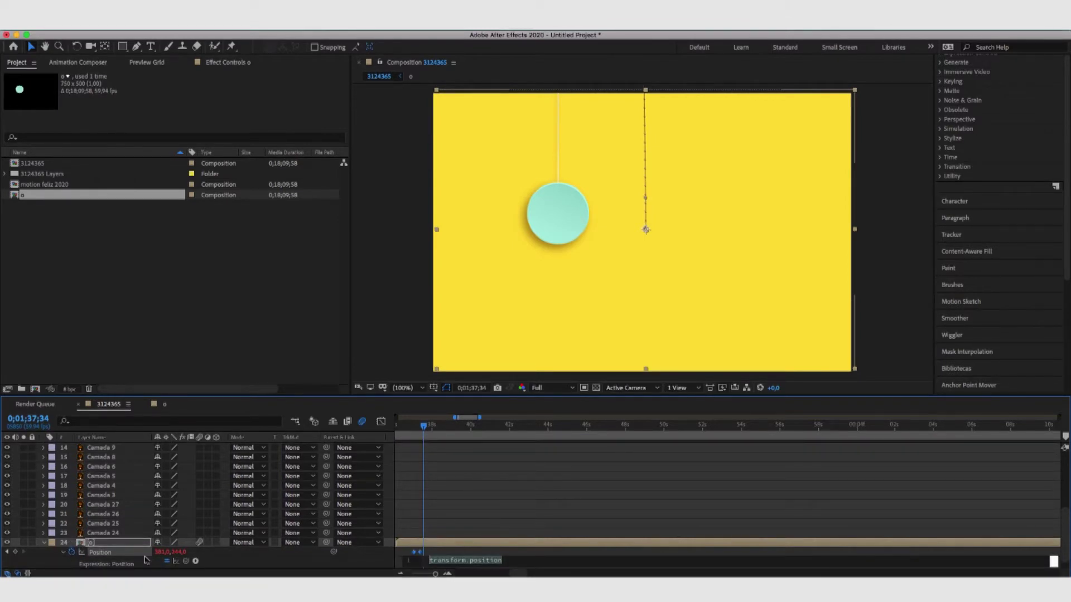
{"action": "scroll", "coordinate": [460, 558], "scroll_direction": "down", "scroll_amount": 1}
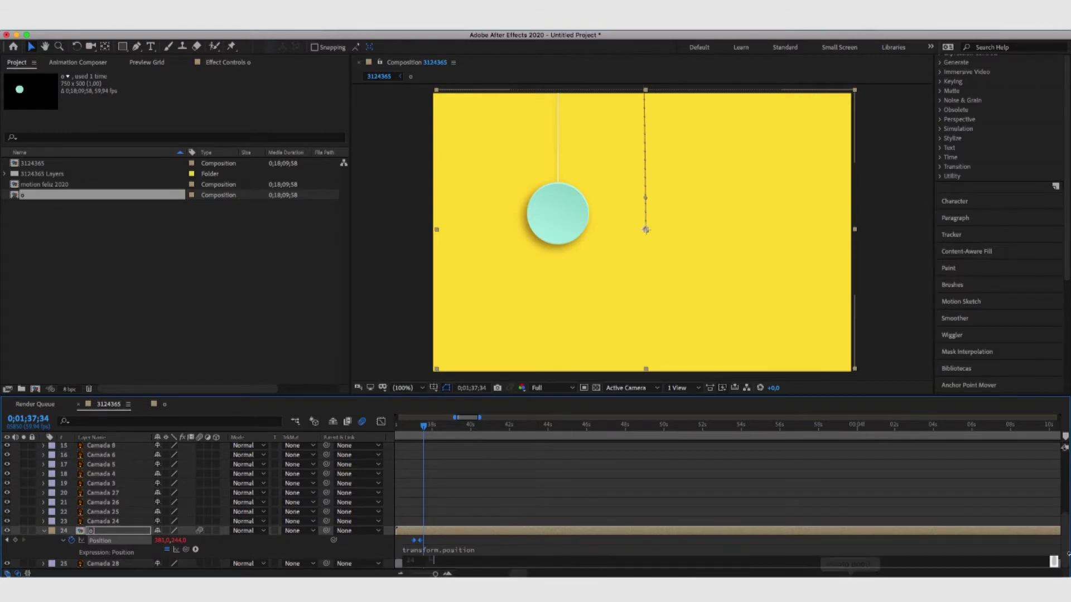
{"action": "key", "text": "ctrl+a"}
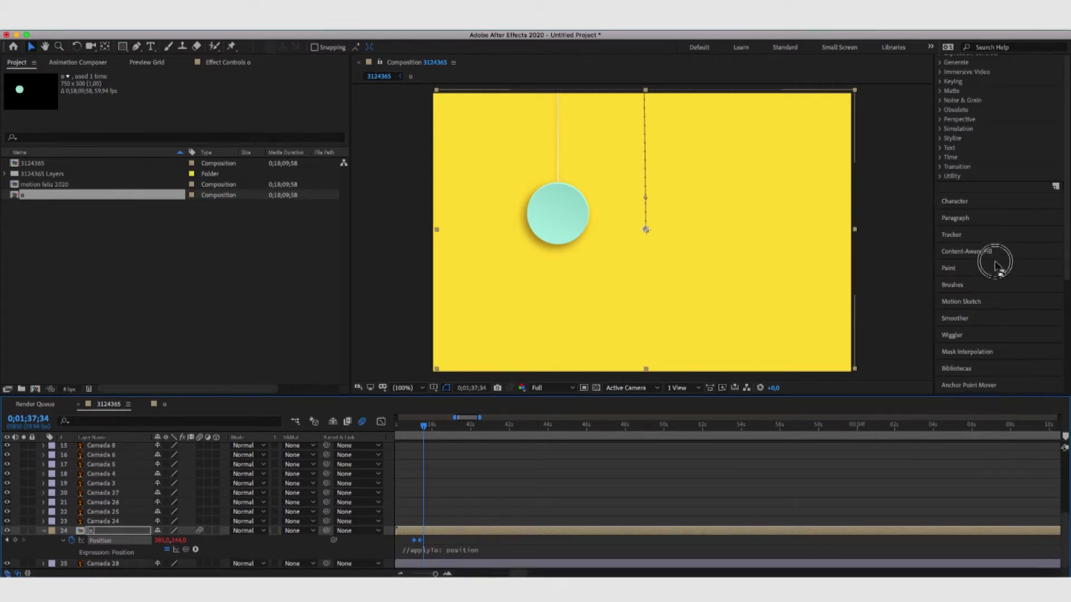
{"action": "key", "text": "ctrl+v"}
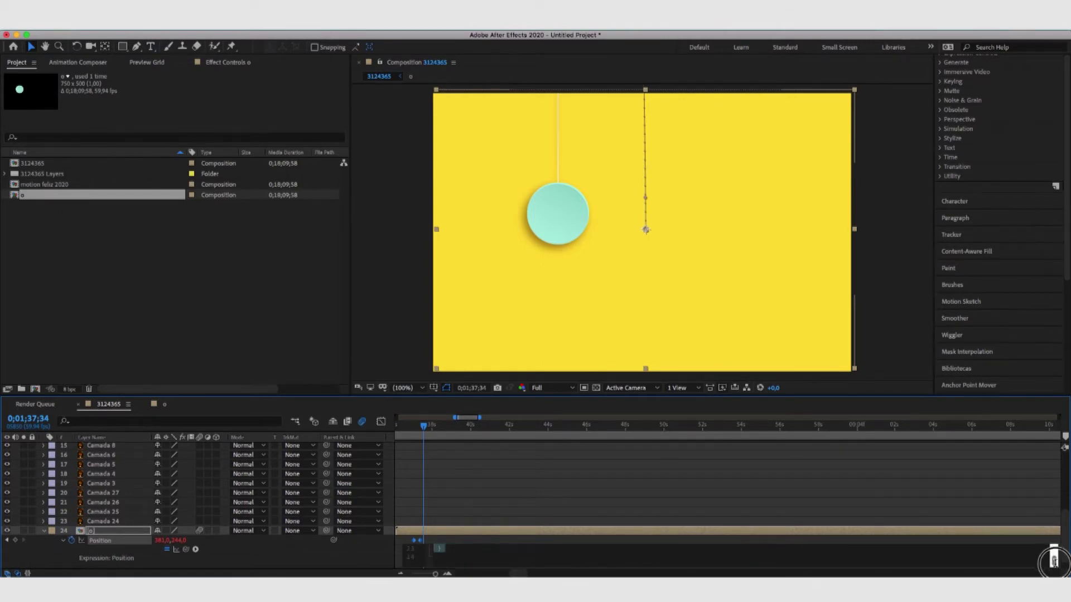
{"action": "left_click", "coordinate": [528, 572]}
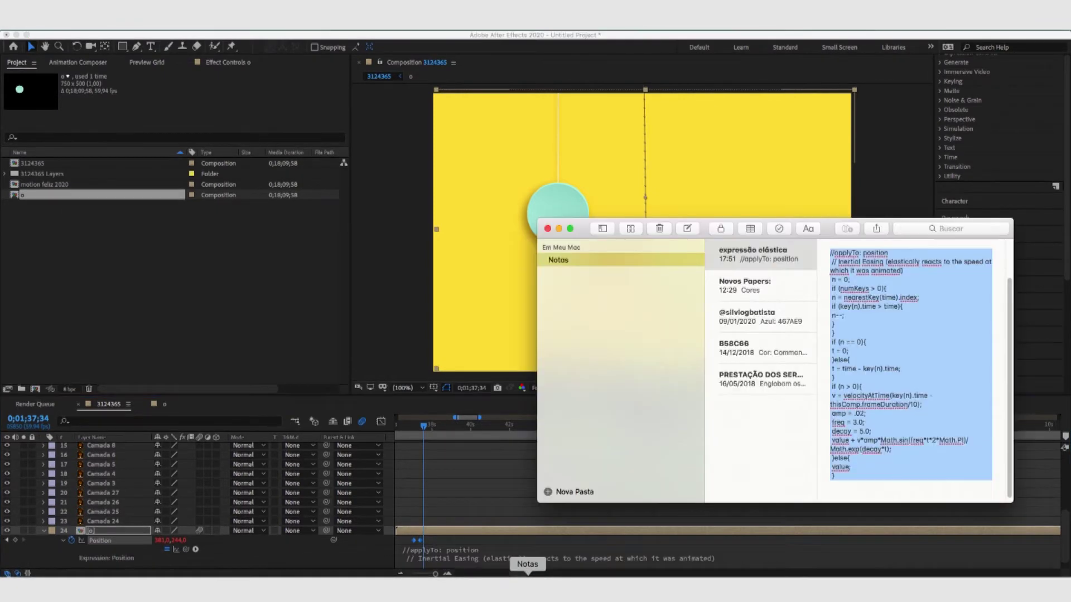
{"action": "left_click", "coordinate": [493, 489]}
{"action": "left_click", "coordinate": [470, 510]}
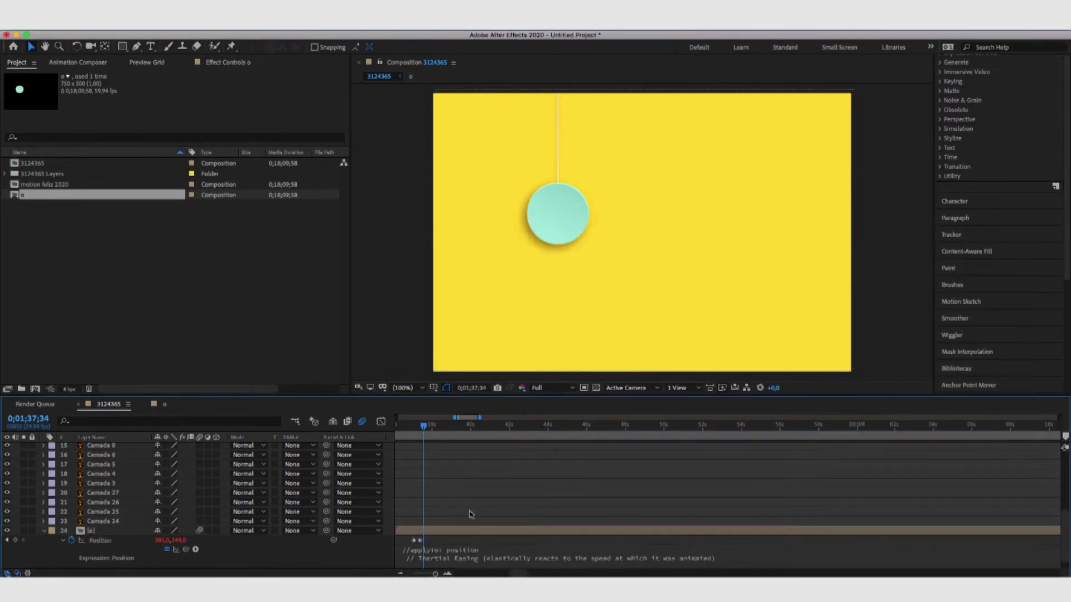
Preview layer o's elastic drop from 0;01;37;03 and again from 0;01;37;01.
{"action": "left_click", "coordinate": [413, 427]}
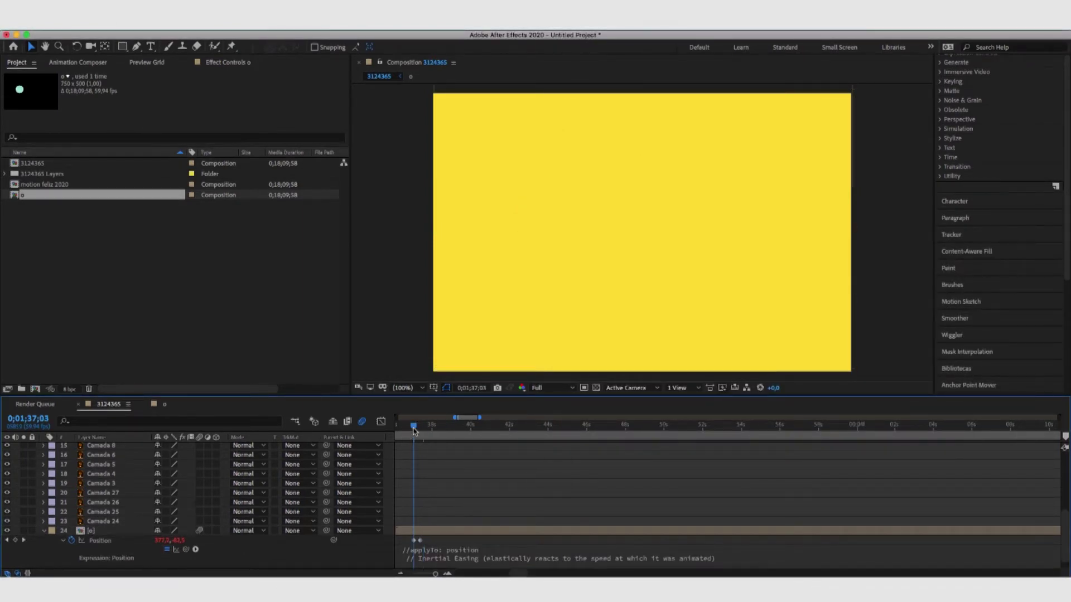
{"action": "key", "text": "space"}
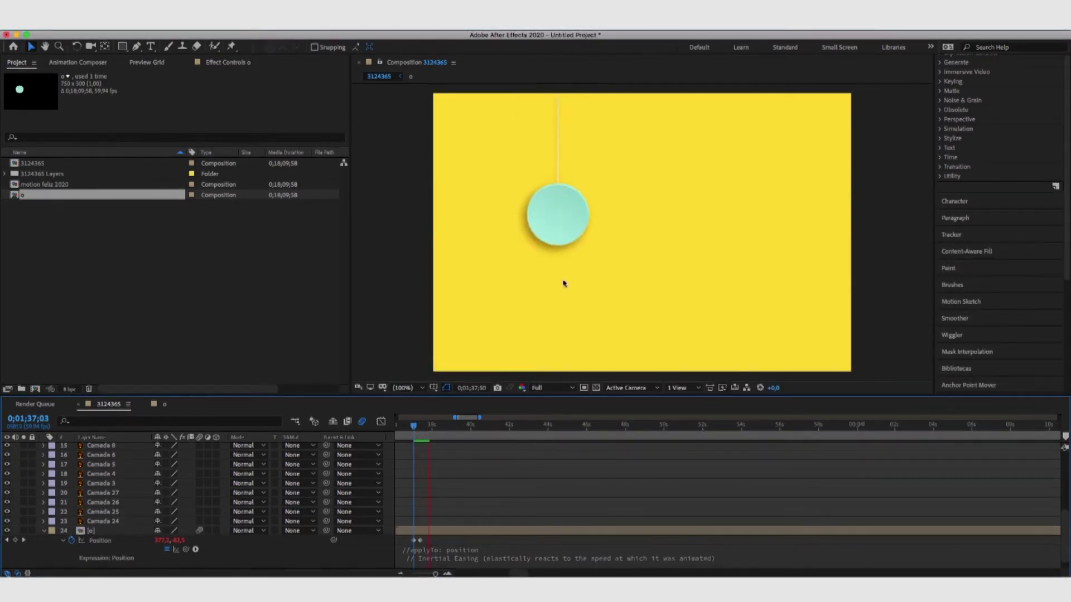
{"action": "key", "text": "space"}
{"action": "left_click", "coordinate": [413, 428]}
{"action": "key", "text": "space"}
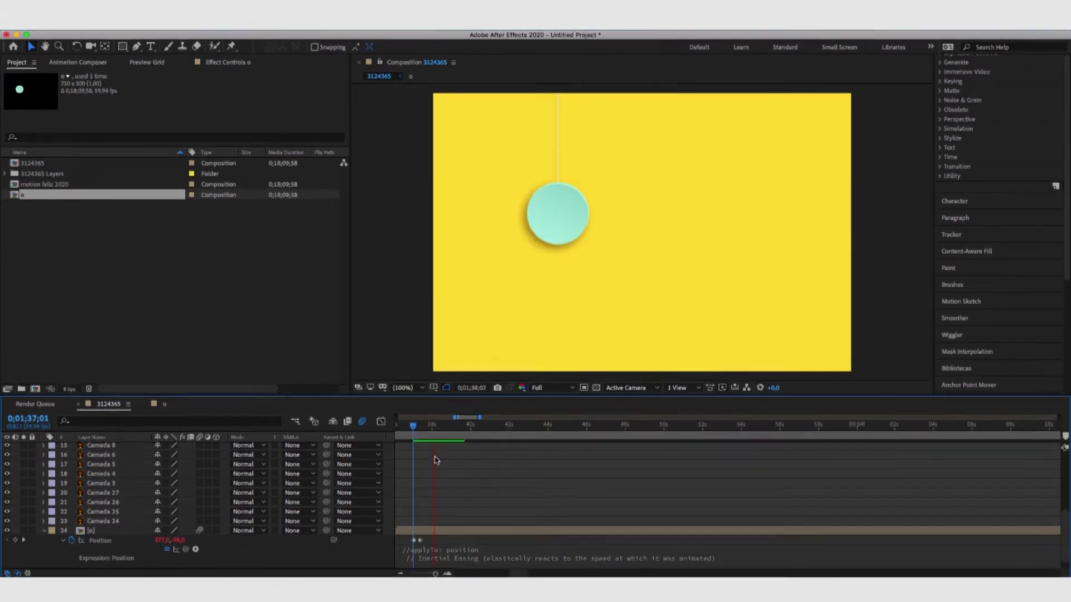
Move layer o's second Position keyframe closer to the first, and preview the bounce from 0;01;37;03 and 0;01;36;45.
{"action": "left_click", "coordinate": [420, 541]}
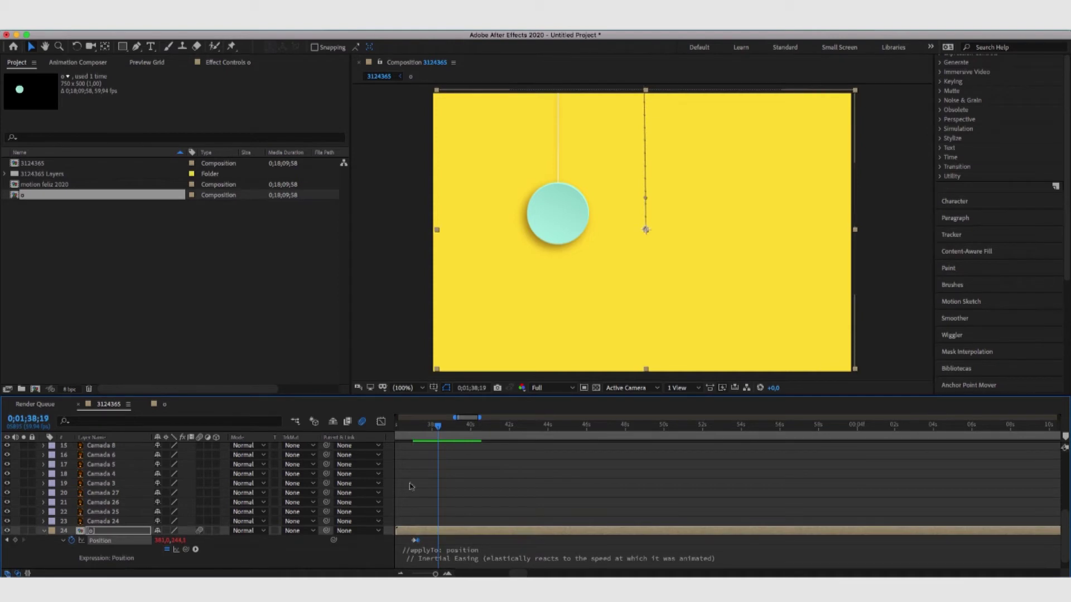
{"action": "left_click", "coordinate": [413, 427]}
{"action": "key", "text": "space"}
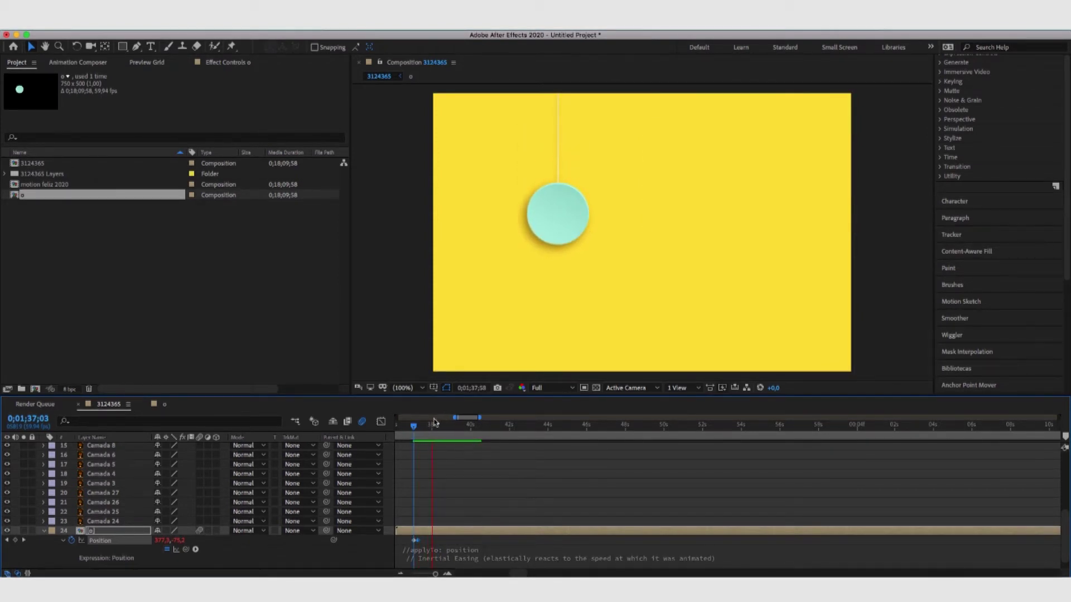
{"action": "left_click", "coordinate": [410, 422]}
{"action": "key", "text": "space"}
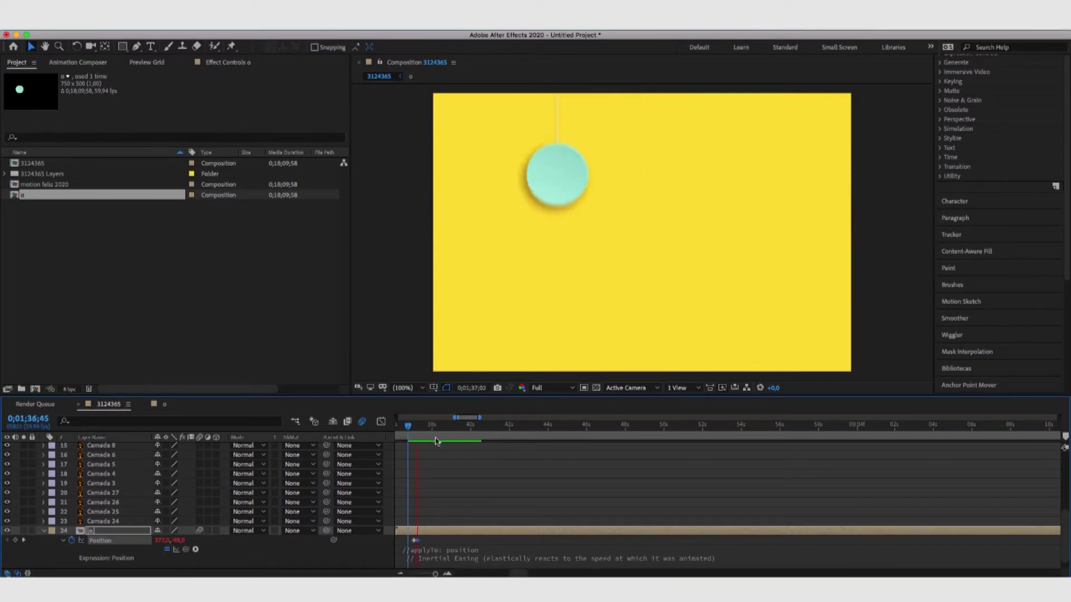
{"action": "key", "text": "space"}
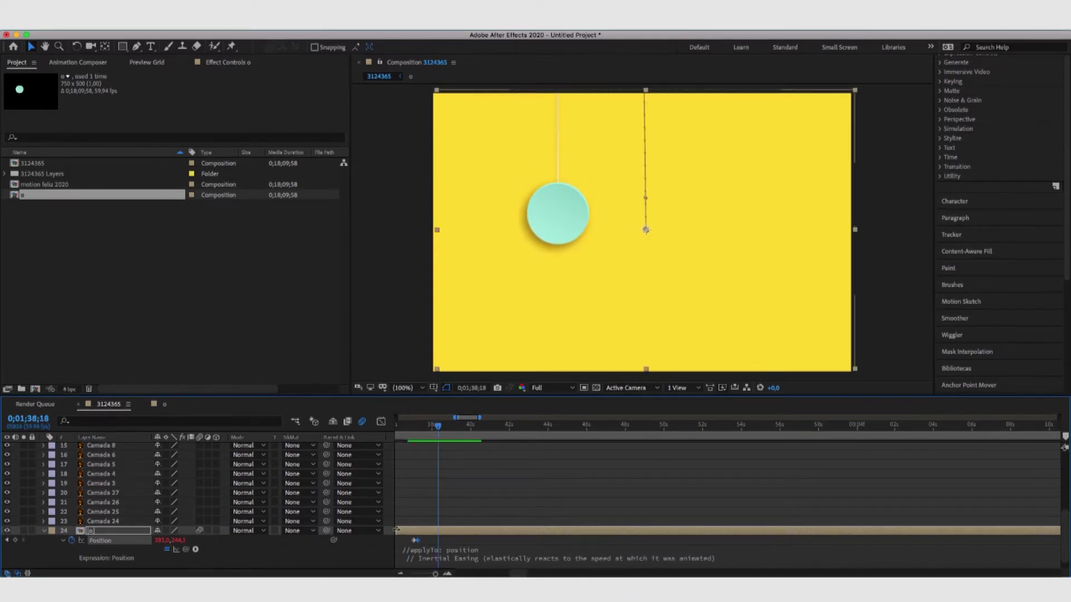
Collapse layer o's properties, move Camada 8 to start shortly before the 3-minute mark, and check the frame at 0;02;53;43.
{"action": "left_click", "coordinate": [42, 533]}
{"action": "key", "text": "minus"}
{"action": "key", "text": "minus"}
{"action": "key", "text": "minus"}
{"action": "key", "text": "minus"}
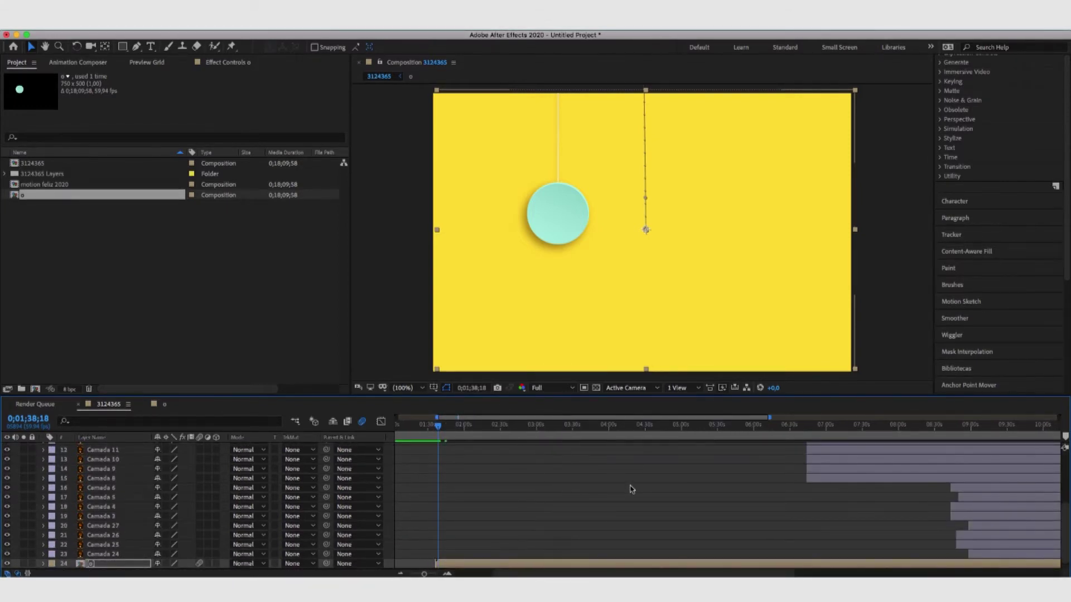
{"action": "key", "text": "minus"}
{"action": "left_click_drag", "start_coordinate": [633, 482], "coordinate": [491, 480]}
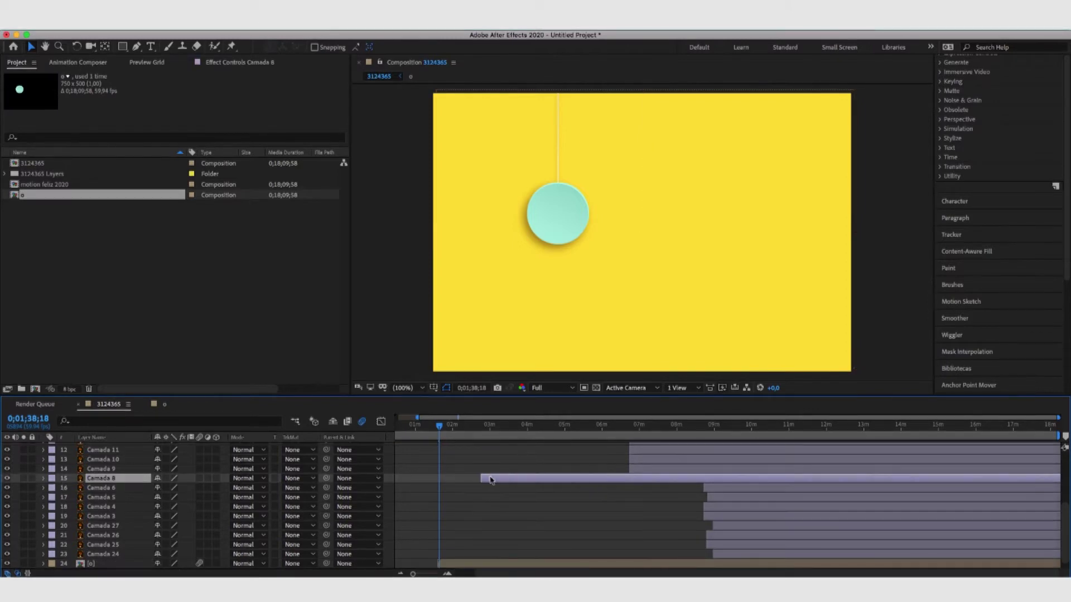
{"action": "left_click_drag", "start_coordinate": [463, 427], "coordinate": [485, 427]}
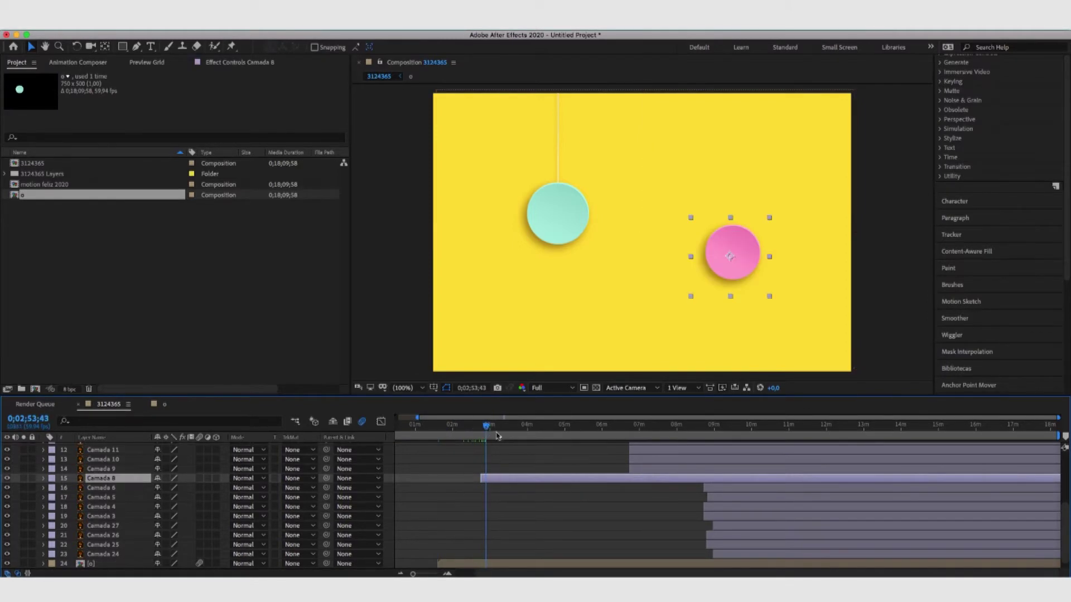
Stagger the start times of Camada 6, 5, 4, 3 and 27, and move Camada 25 to start shortly after the 2-minute mark.
{"action": "left_click_drag", "start_coordinate": [704, 489], "coordinate": [799, 527]}
{"action": "left_click", "coordinate": [712, 520]}
{"action": "left_click_drag", "start_coordinate": [707, 535], "coordinate": [484, 556]}
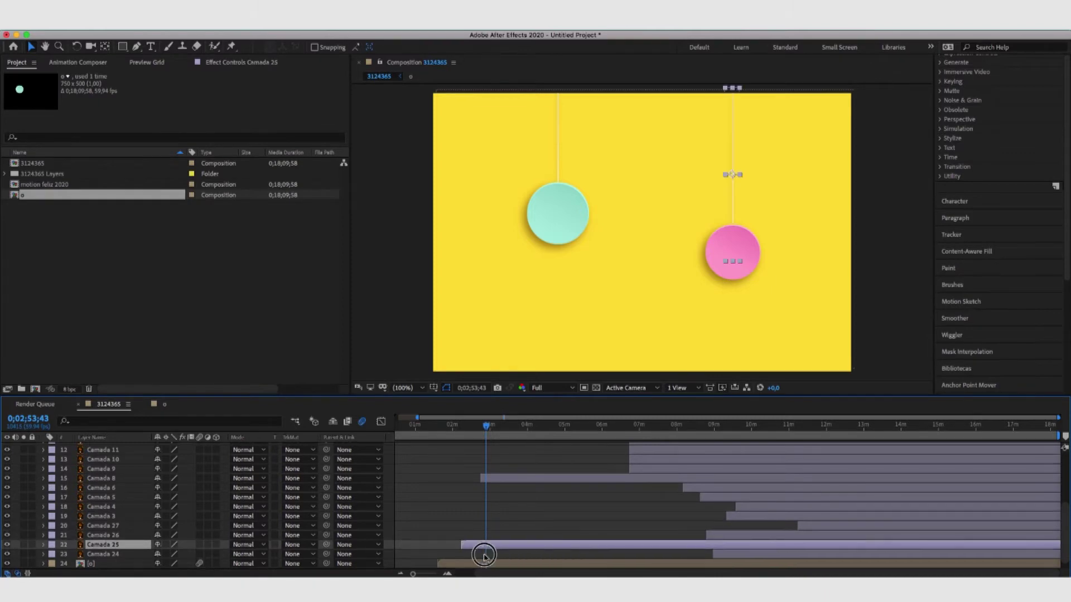
Place Camada 8 directly above Camada 25 in the layer order and move its start earlier to match Camada 25.
{"action": "left_click", "coordinate": [505, 479]}
{"action": "left_click_drag", "start_coordinate": [111, 479], "coordinate": [120, 539]}
{"action": "left_click", "coordinate": [555, 529]}
{"action": "left_click_drag", "start_coordinate": [554, 532], "coordinate": [540, 536]}
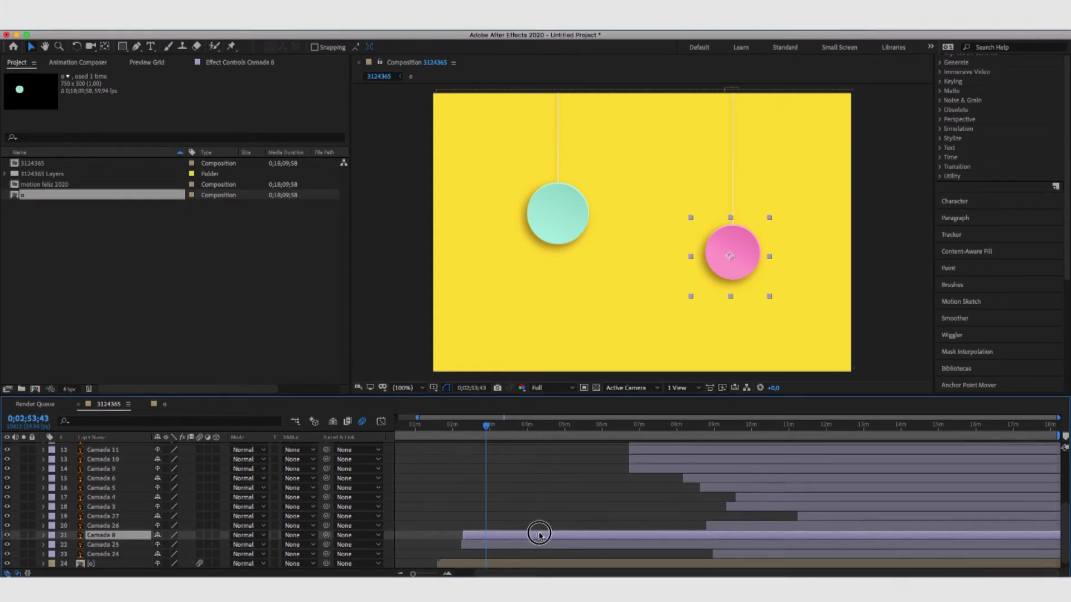
Pre-compose Camada 8 and Camada 25 into a new composition named "bola 2".
{"action": "left_click", "coordinate": [502, 545], "text": "shift"}
{"action": "right_click", "coordinate": [507, 544]}
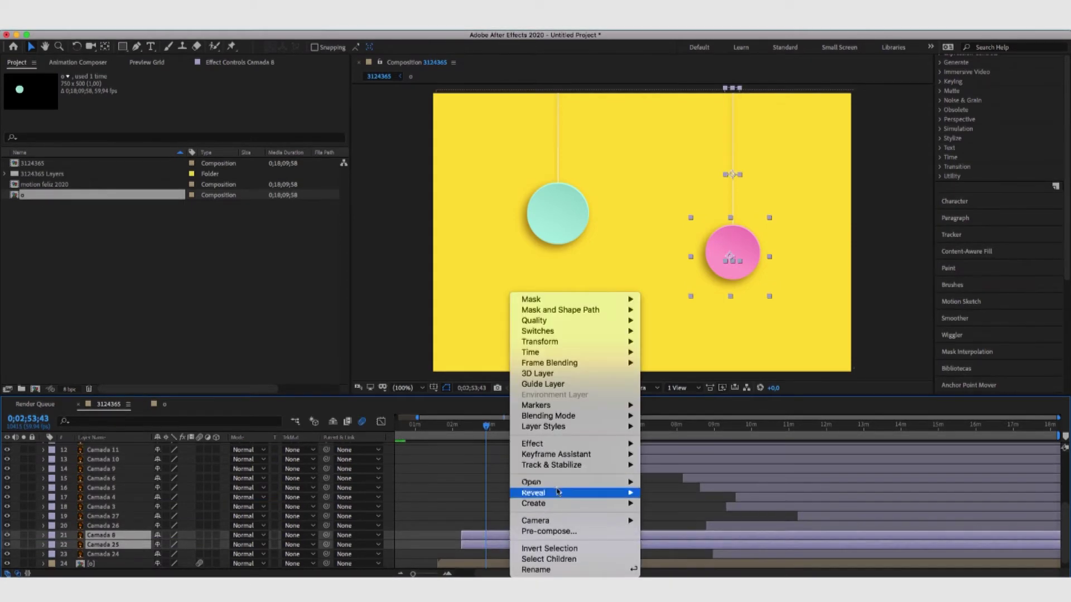
{"action": "left_click", "coordinate": [559, 532]}
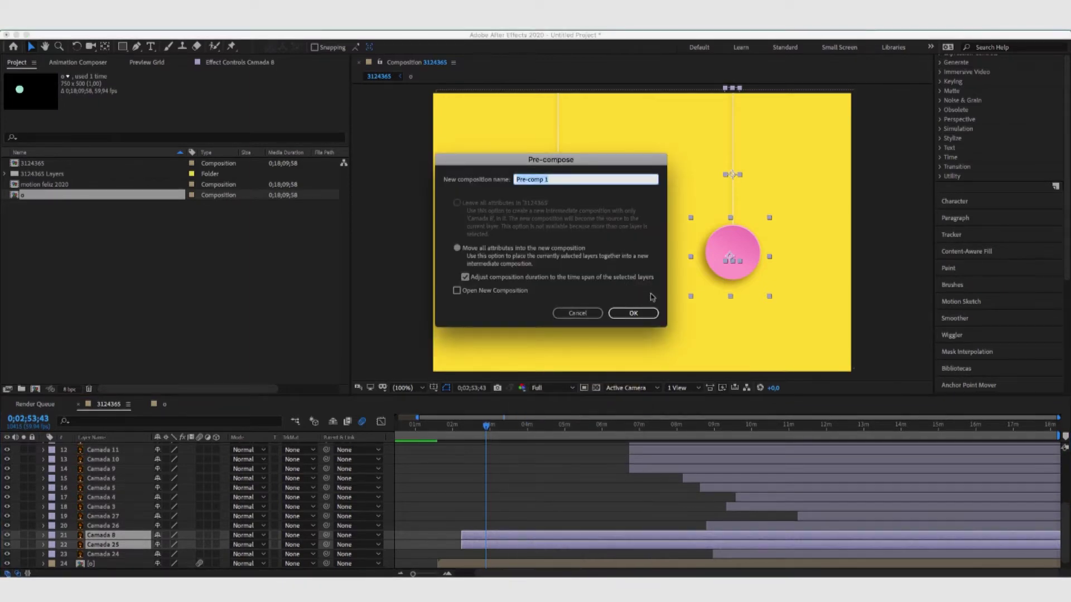
{"action": "type", "text": "camad"}
{"action": "key", "text": "BackSpace"}
{"action": "key", "text": "BackSpace"}
{"action": "key", "text": "BackSpace"}
{"action": "type", "text": "bola 2"}
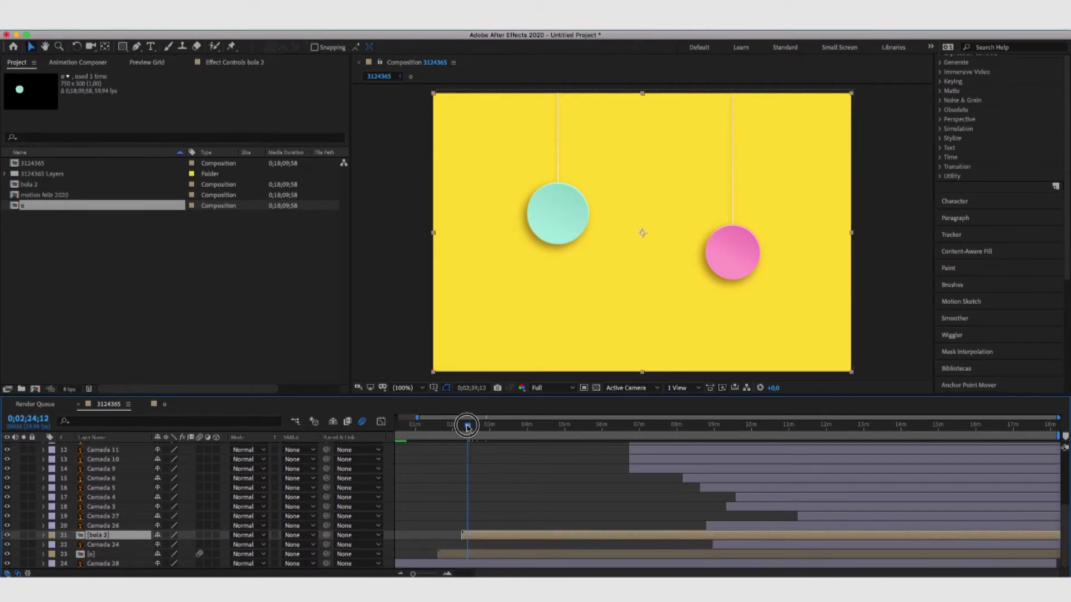
At 0;02;22;24, raise layer bola 2 above the frame to position 386, -103 and set a Position keyframe.
{"action": "left_click", "coordinate": [477, 553]}
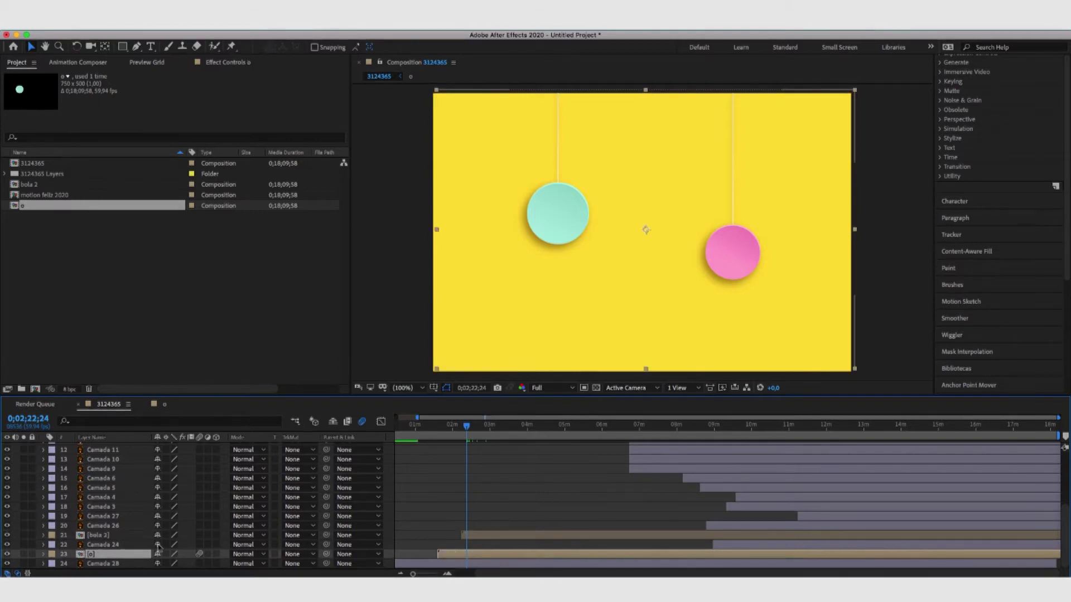
{"action": "left_click", "coordinate": [475, 536]}
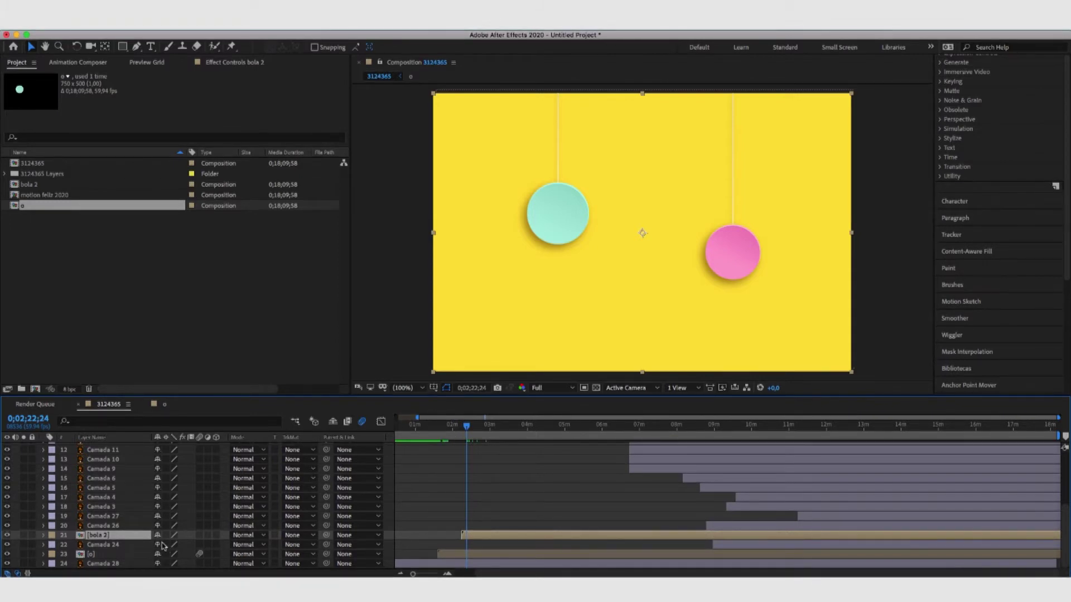
{"action": "key", "text": "p"}
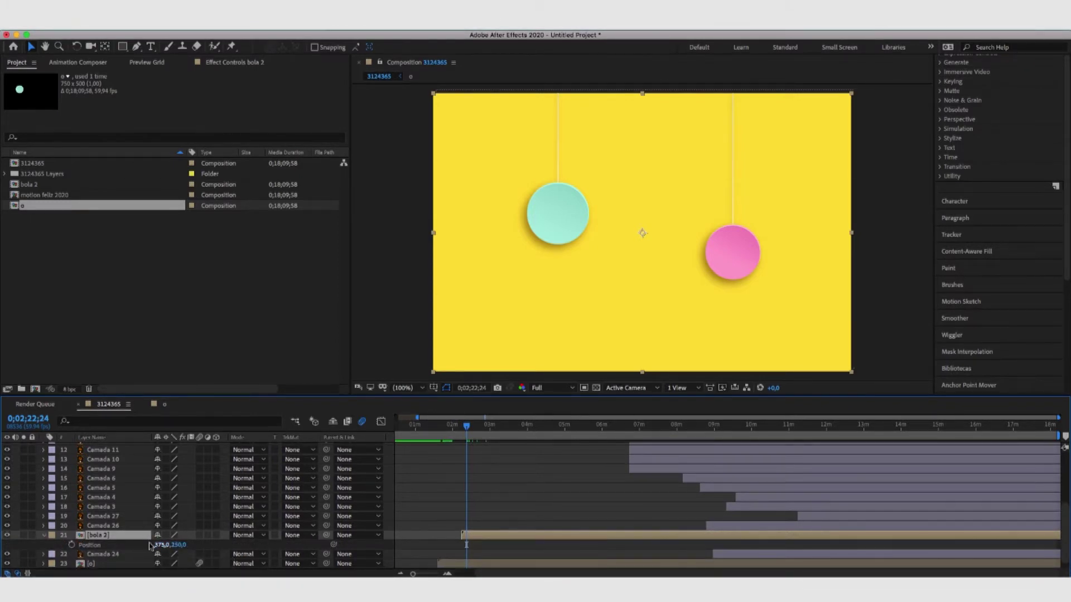
{"action": "left_click_drag", "start_coordinate": [727, 272], "coordinate": [734, 75]}
{"action": "left_click", "coordinate": [71, 546]}
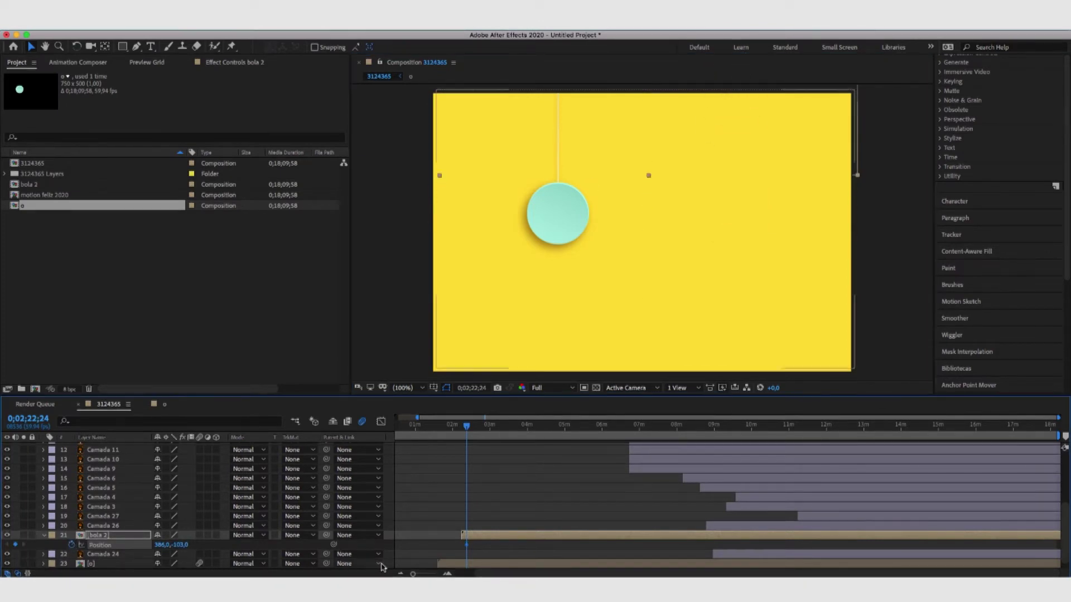
At 0;02;27;46, lower bola 2 to position 382, 236 for a second keyframe, and preview the drop from 0;02;20;43.
{"action": "left_click_drag", "start_coordinate": [726, 105], "coordinate": [731, 296]}
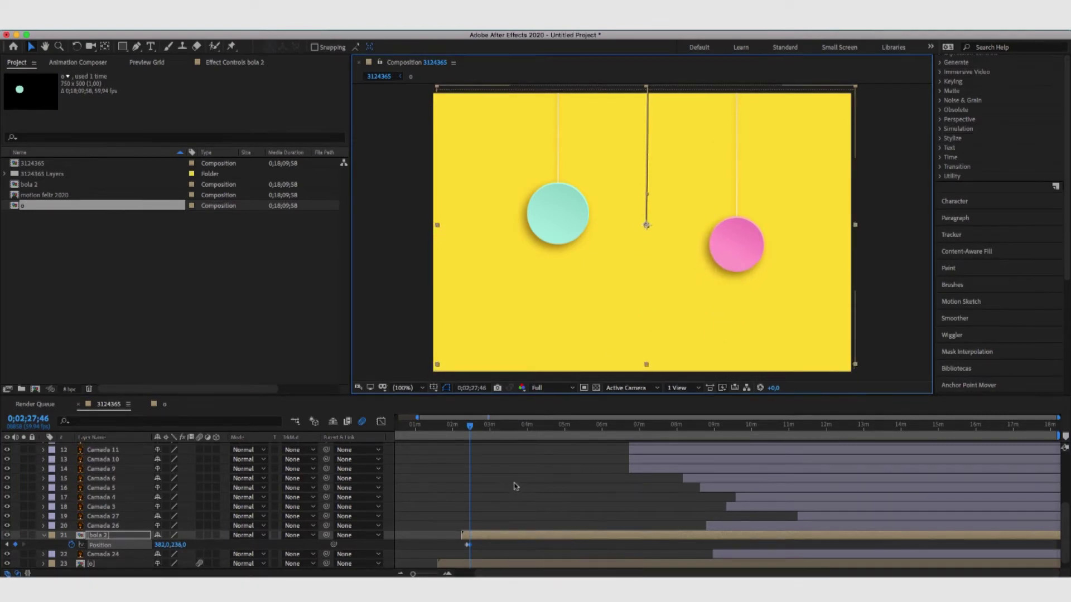
{"action": "left_click", "coordinate": [521, 524]}
{"action": "key", "text": "="}
{"action": "key", "text": "="}
{"action": "key", "text": "="}
{"action": "key", "text": "="}
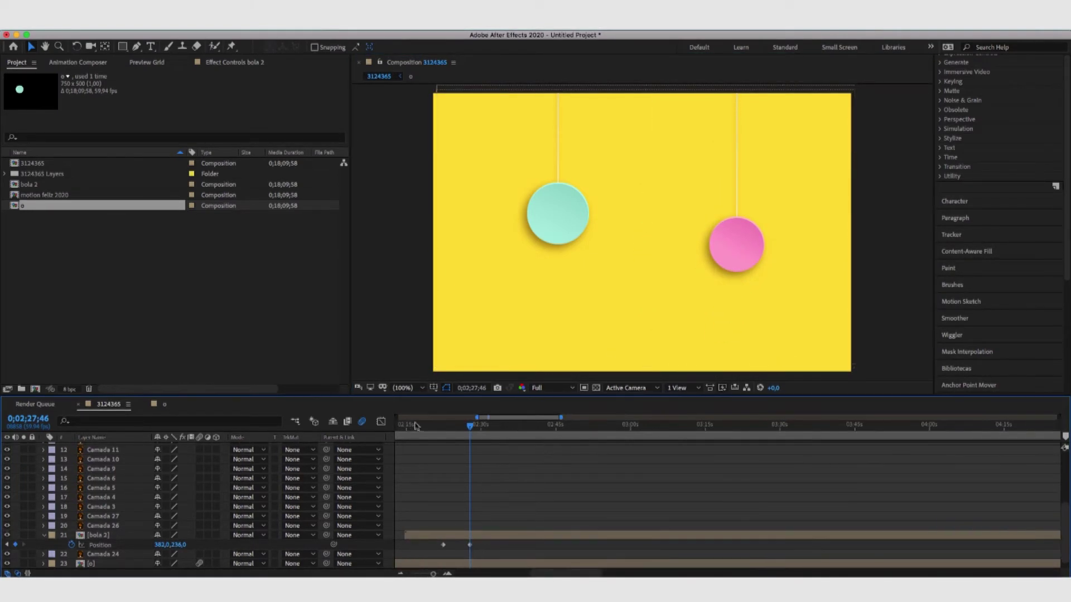
{"action": "left_click", "coordinate": [436, 428]}
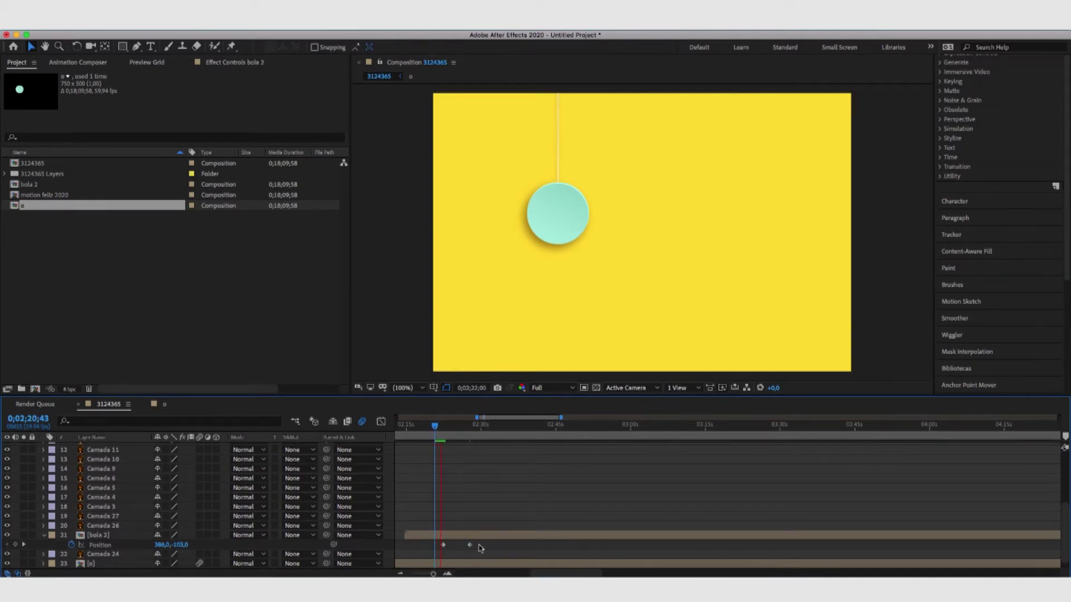
Move bola 2's second Position keyframe progressively closer to the first, previewing the drop from 0;02;20;43 and 0;02;21;50.
{"action": "left_click", "coordinate": [455, 547]}
{"action": "left_click_drag", "start_coordinate": [465, 548], "coordinate": [451, 548]}
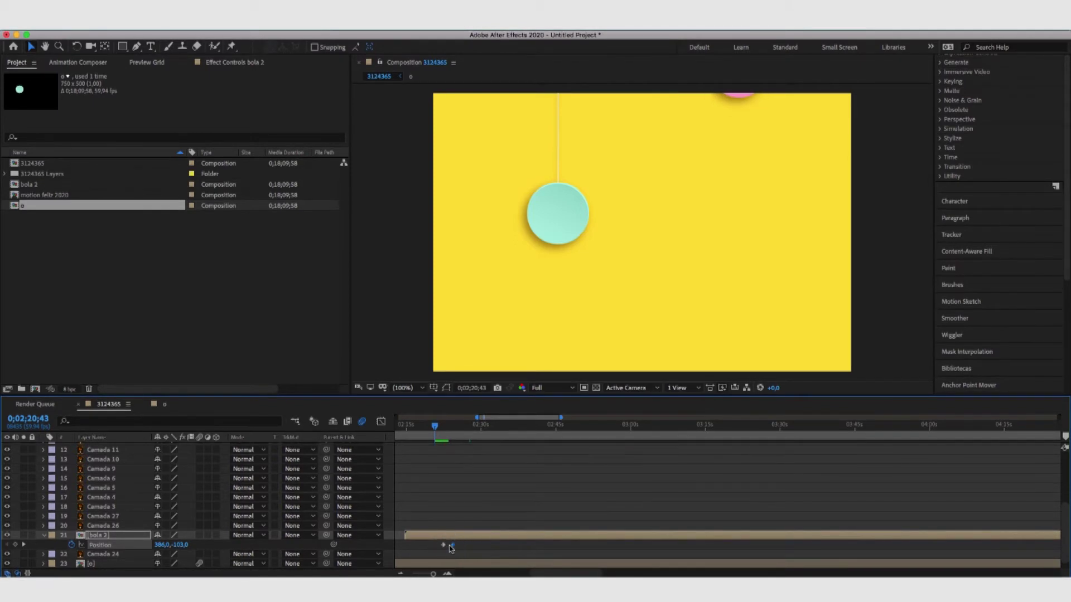
{"action": "key", "text": "space"}
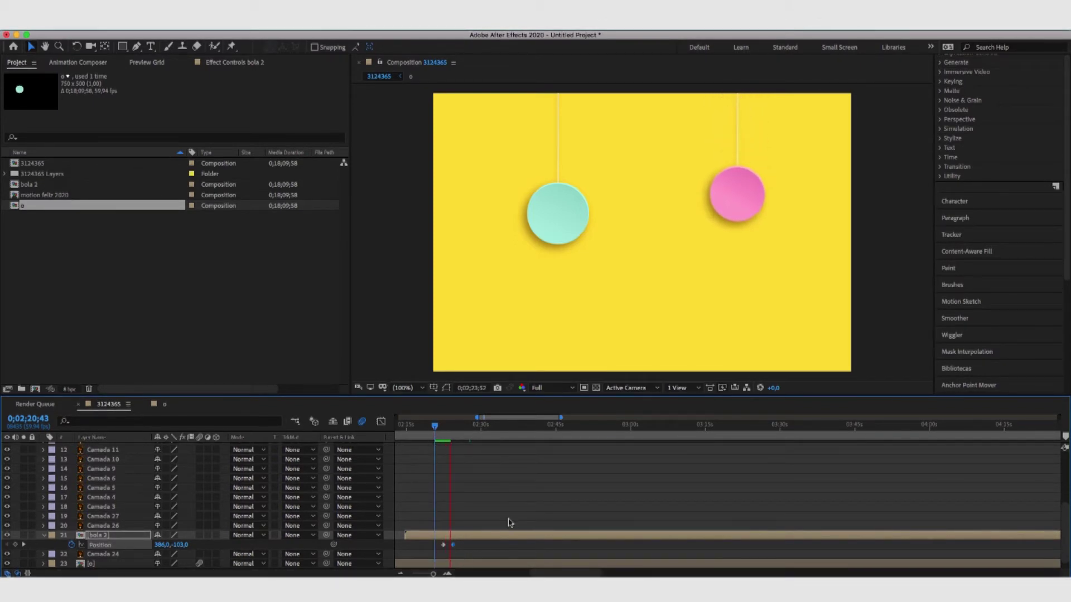
{"action": "key", "text": "space"}
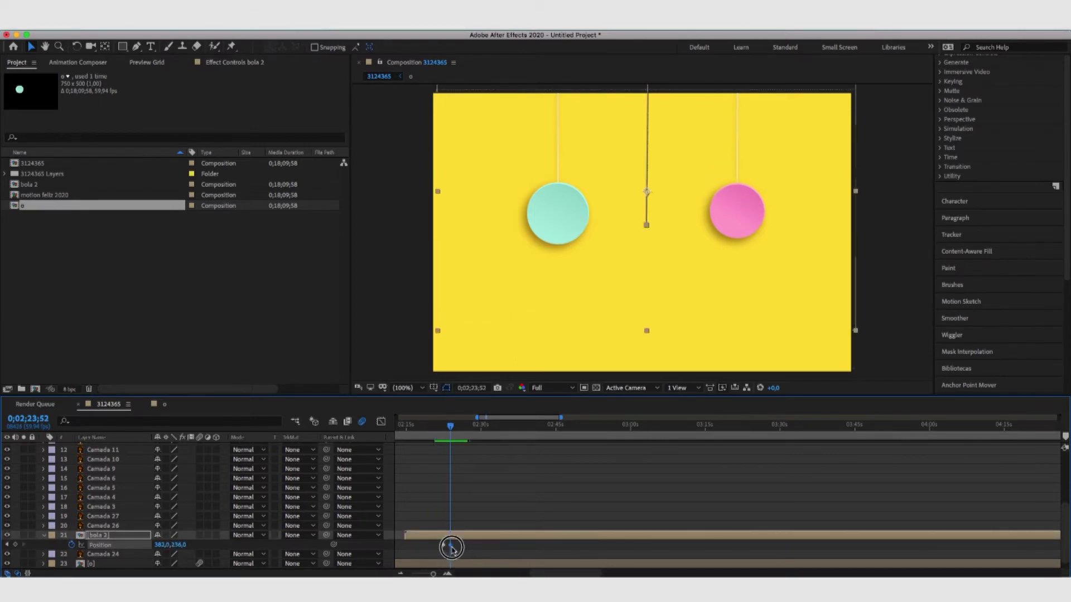
{"action": "left_click", "coordinate": [441, 426]}
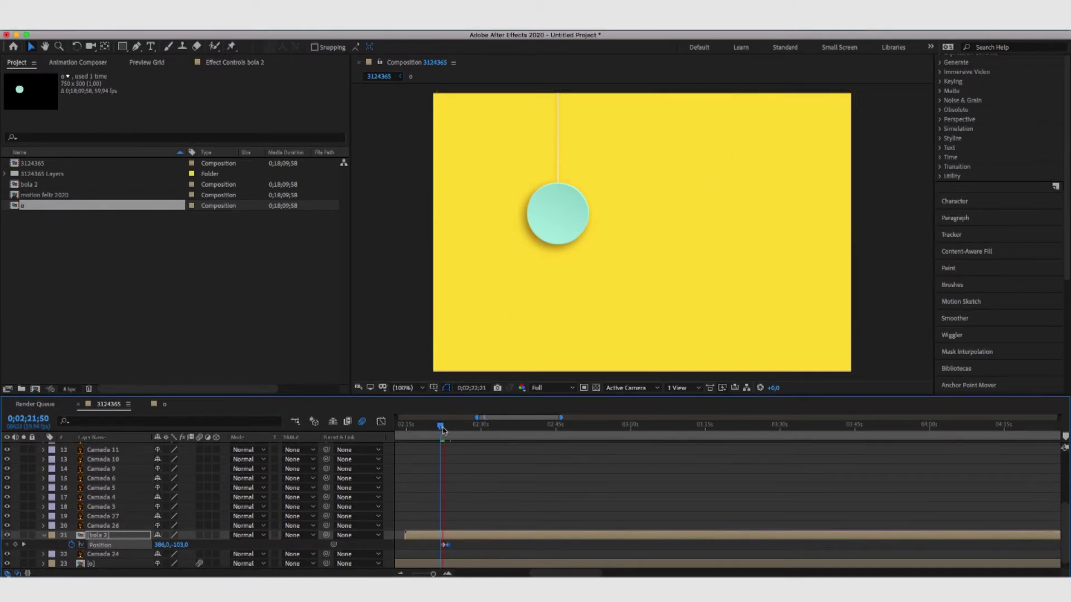
Tighten the gap between bola 2's two Position keyframes further, checking the faster drop from 0;02;22;24.
{"action": "key", "text": "space"}
{"action": "key", "text": "equal"}
{"action": "left_click_drag", "start_coordinate": [439, 547], "coordinate": [424, 548]}
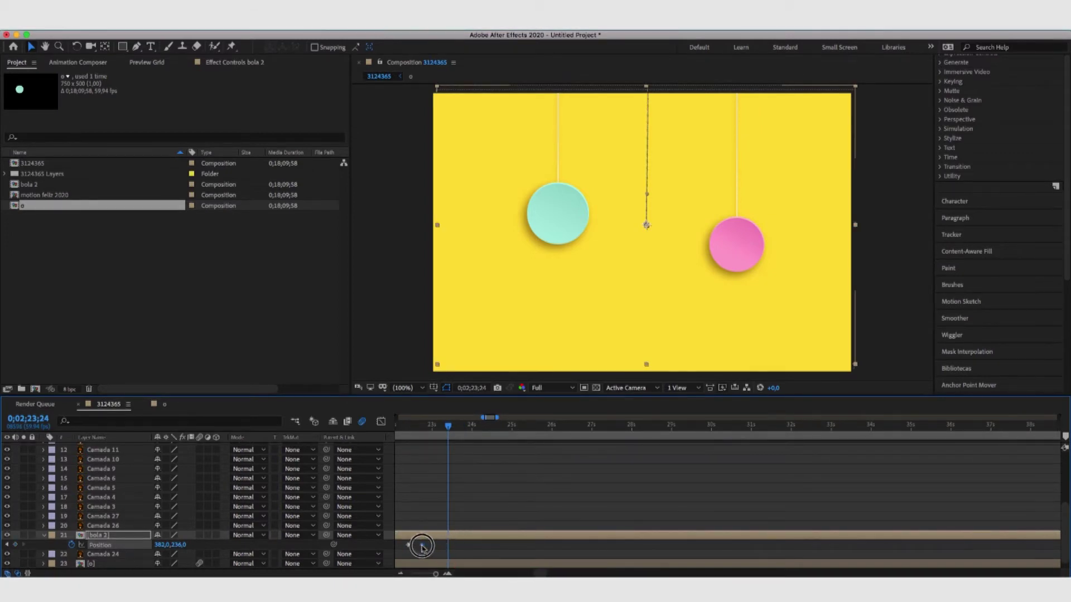
{"action": "key", "text": "minus"}
{"action": "left_click", "coordinate": [445, 426]}
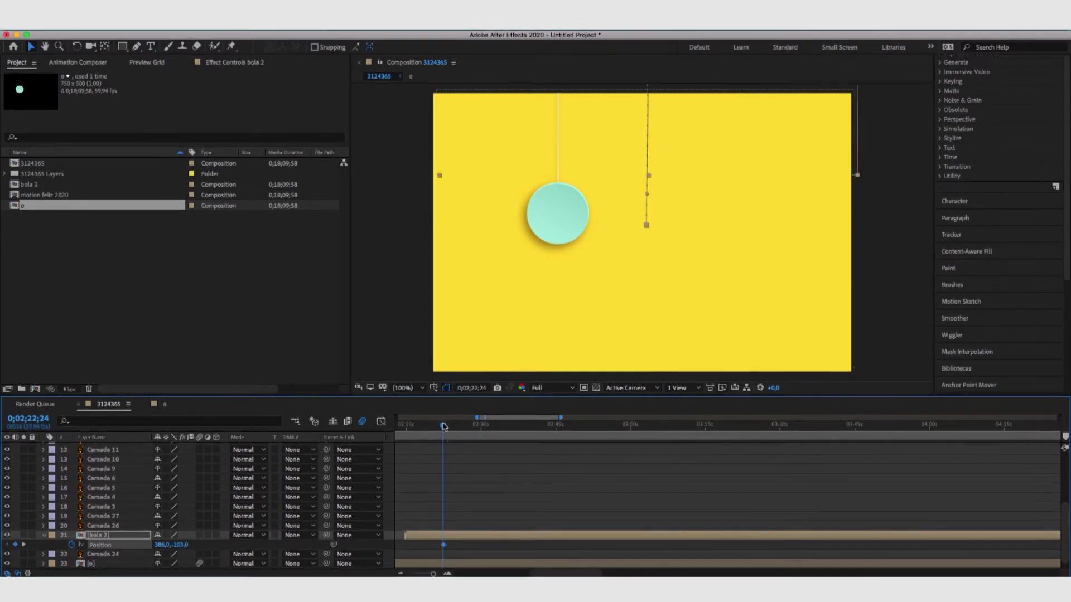
{"action": "key", "text": "equal"}
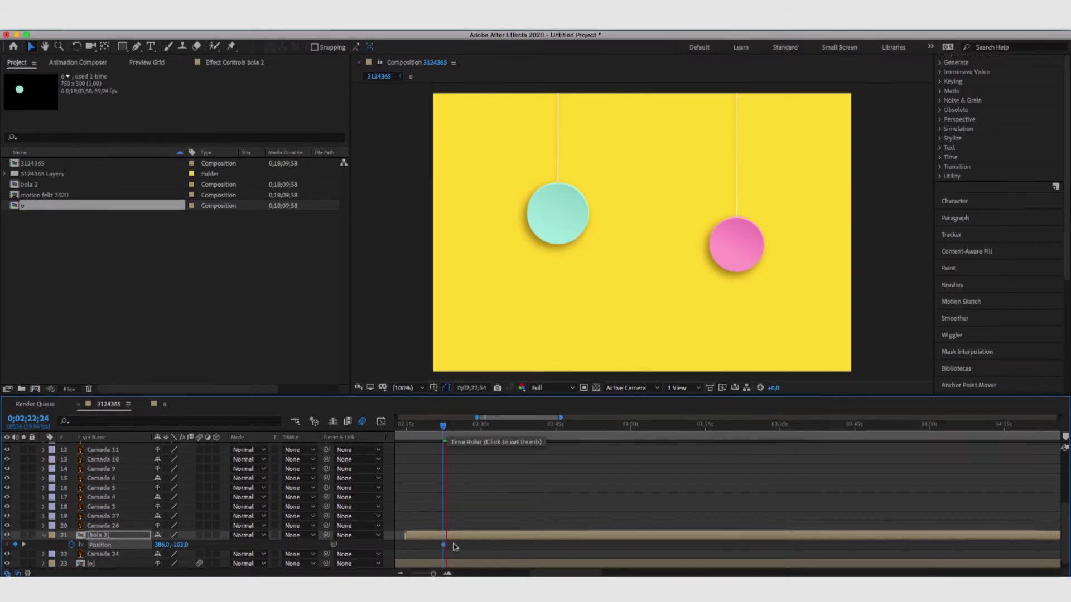
{"action": "left_click", "coordinate": [434, 537]}
{"action": "left_click", "coordinate": [435, 546]}
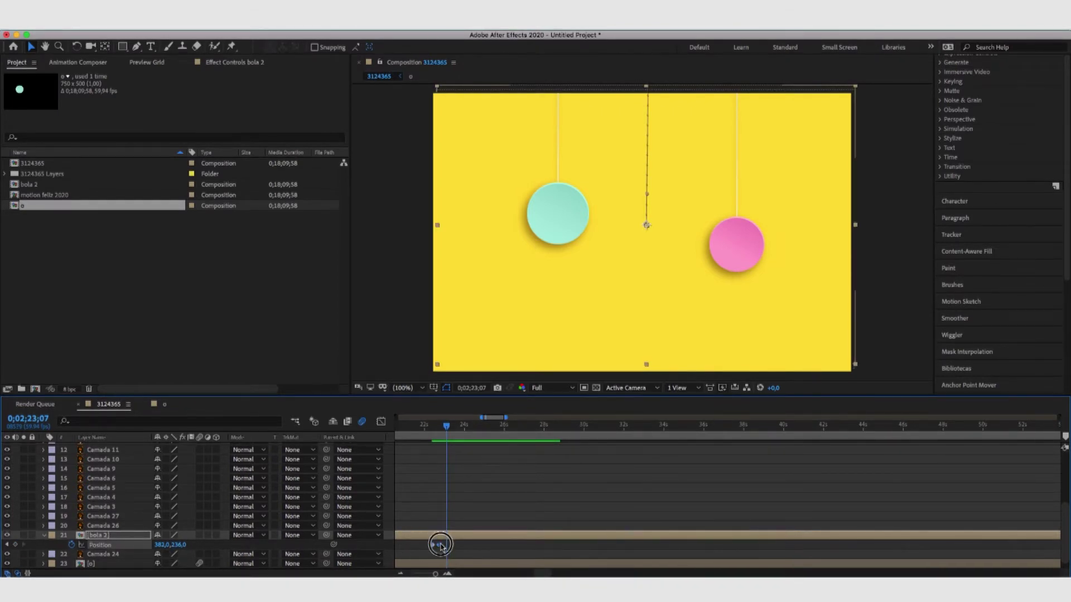
Apply the elastic expression from the "expressão elástica" note in Notes to bola 2's Position, and preview the drop from 0;02;22;18.
{"action": "left_click", "coordinate": [74, 545], "text": "alt"}
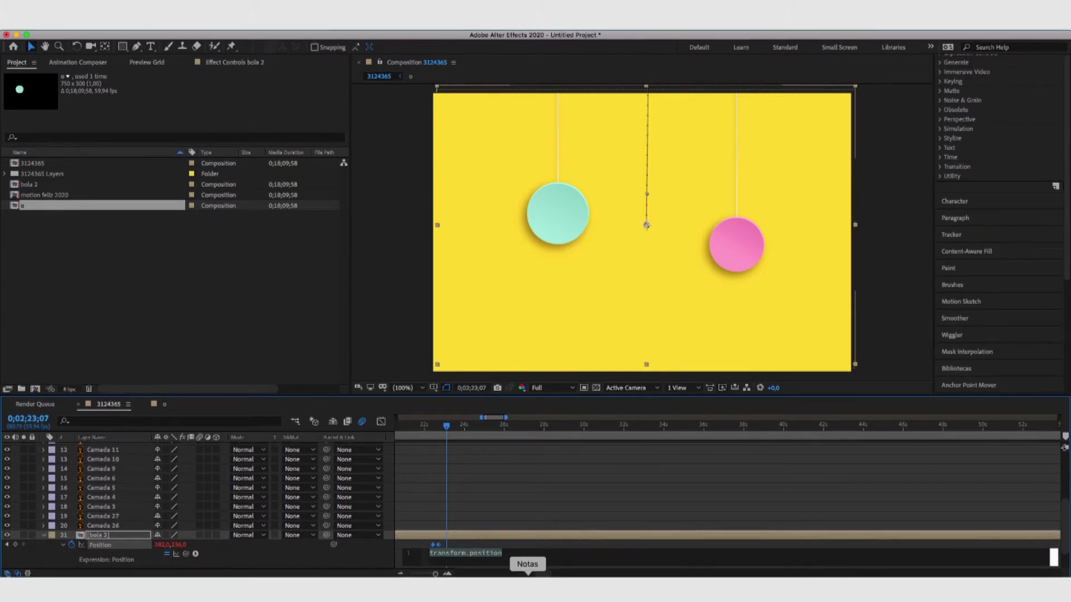
{"action": "left_click", "coordinate": [526, 576]}
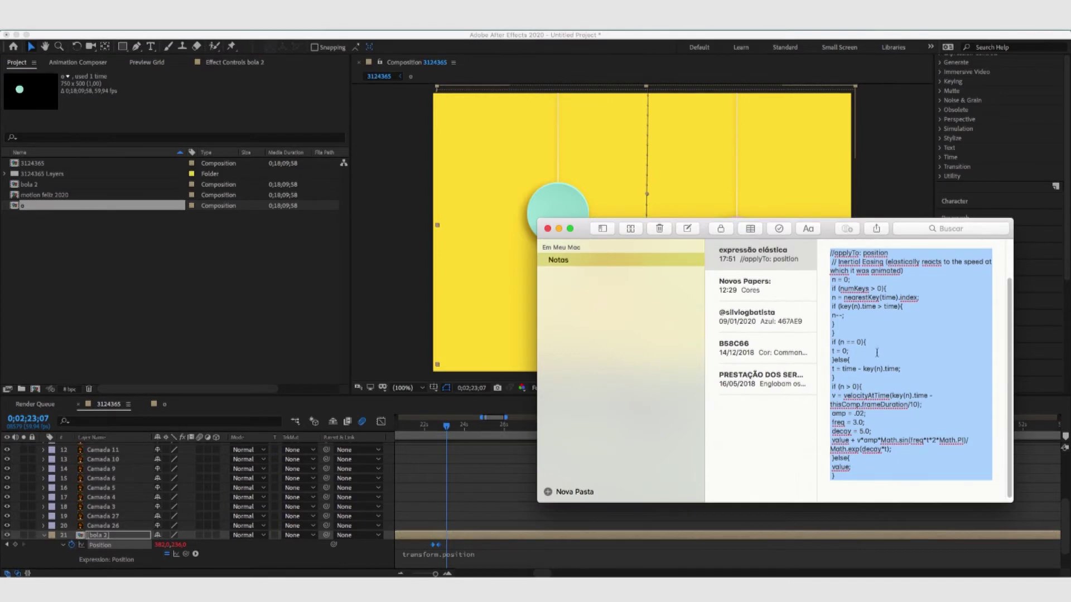
{"action": "left_click", "coordinate": [433, 554]}
{"action": "left_click", "coordinate": [434, 554]}
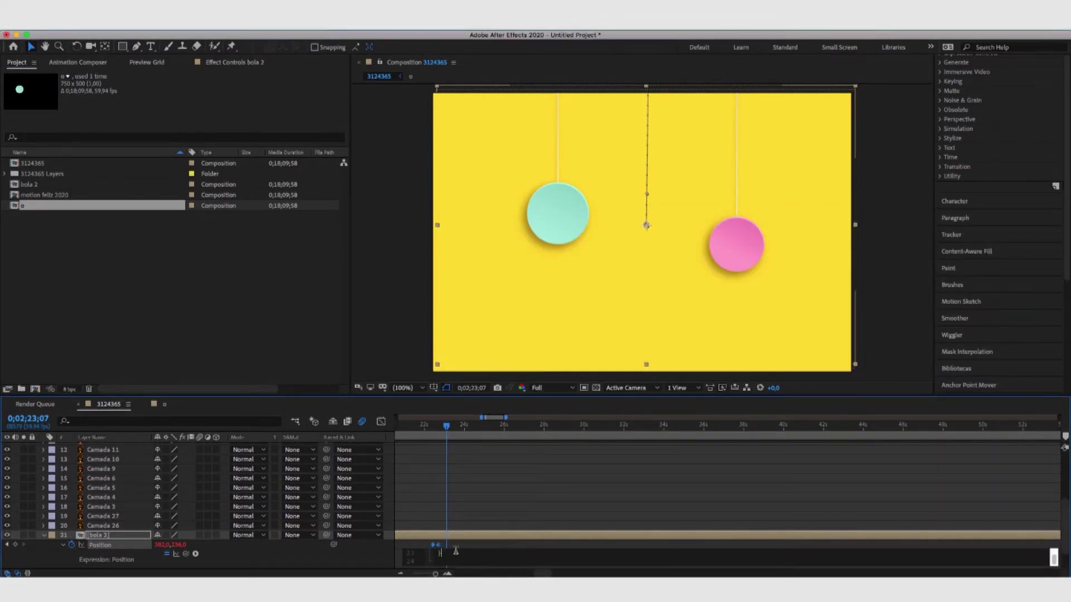
{"action": "left_click", "coordinate": [431, 425]}
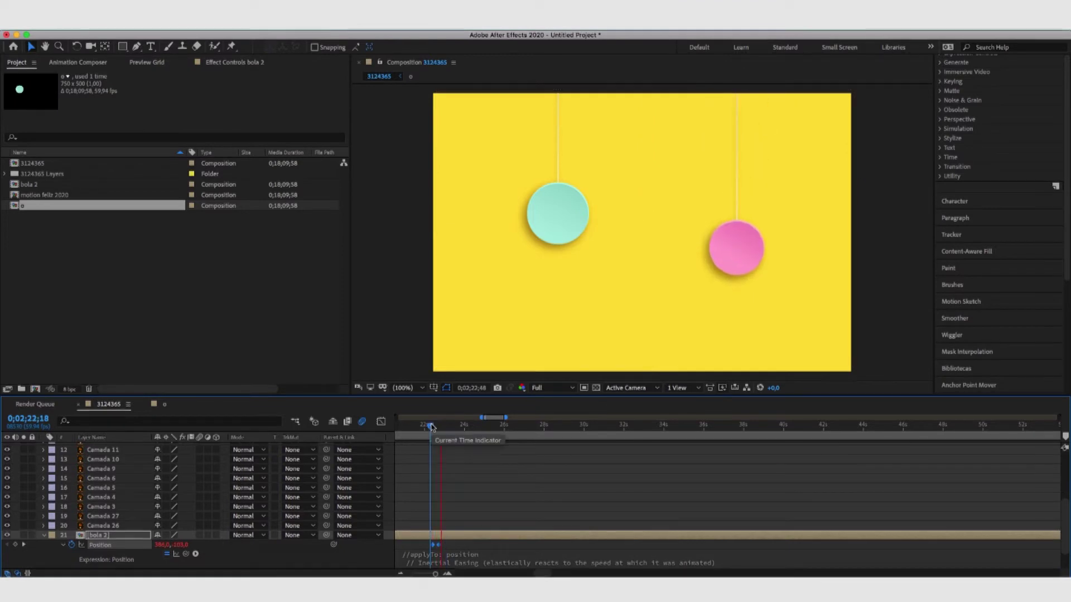
{"action": "key", "text": "space"}
Slide layer bola 2 earlier in time so it starts at 0;01;40;28, with its properties collapsed.
{"action": "key", "text": "minus"}
{"action": "key", "text": "minus"}
{"action": "left_click", "coordinate": [520, 506]}
{"action": "key", "text": "minus"}
{"action": "key", "text": "minus"}
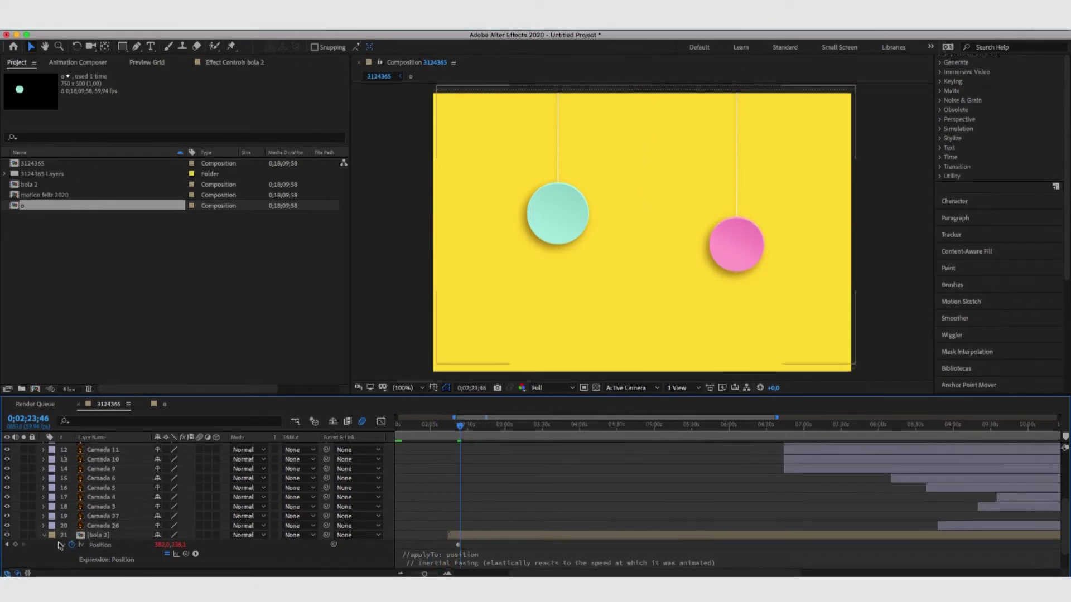
{"action": "left_click", "coordinate": [44, 535]}
{"action": "left_click_drag", "start_coordinate": [459, 425], "coordinate": [406, 425]}
{"action": "left_click_drag", "start_coordinate": [484, 537], "coordinate": [462, 537]}
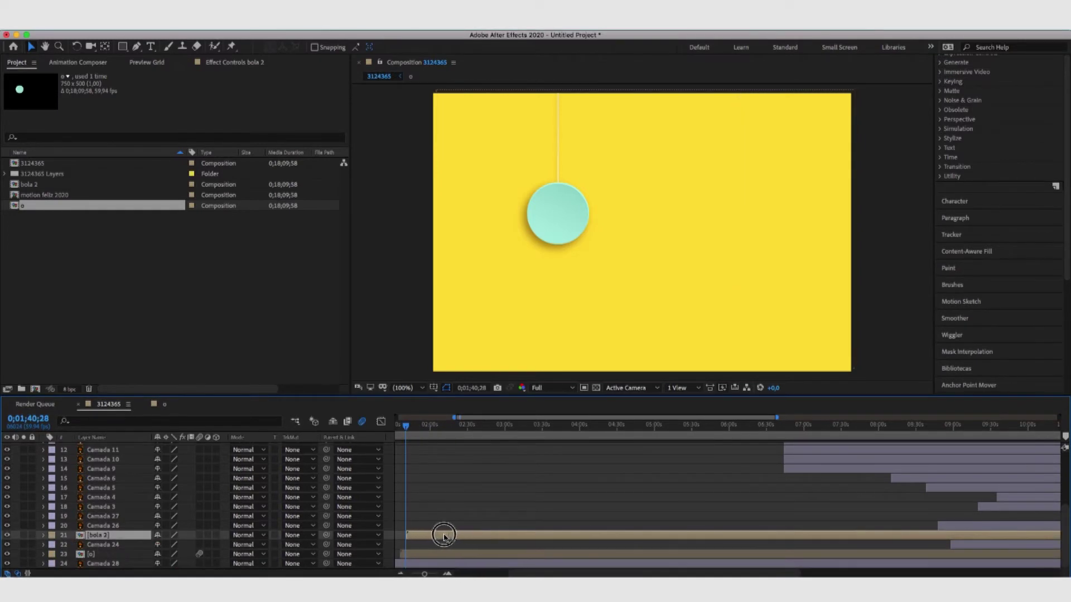
{"action": "key", "text": "Home"}
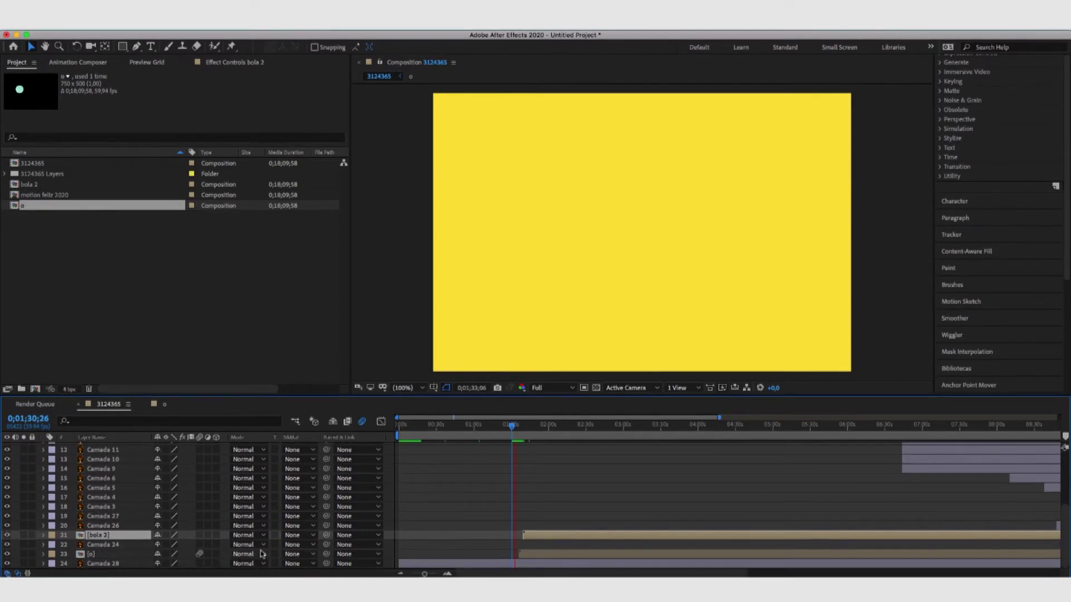
Reveal the Position keyframes of bola 2 and o, slide bola 2 so its keyframes closely follow o's, and preview from 0;01;35;42.
{"action": "key", "text": "p"}
{"action": "scroll", "coordinate": [532, 549], "scroll_direction": "down", "scroll_amount": 1}
{"action": "left_click", "coordinate": [532, 549]}
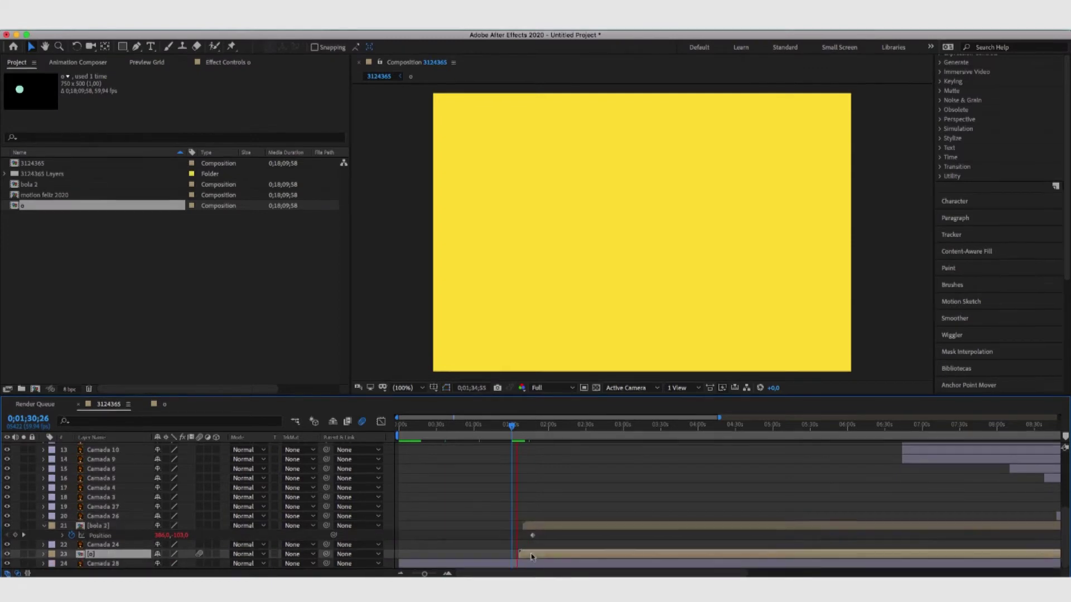
{"action": "key", "text": "p"}
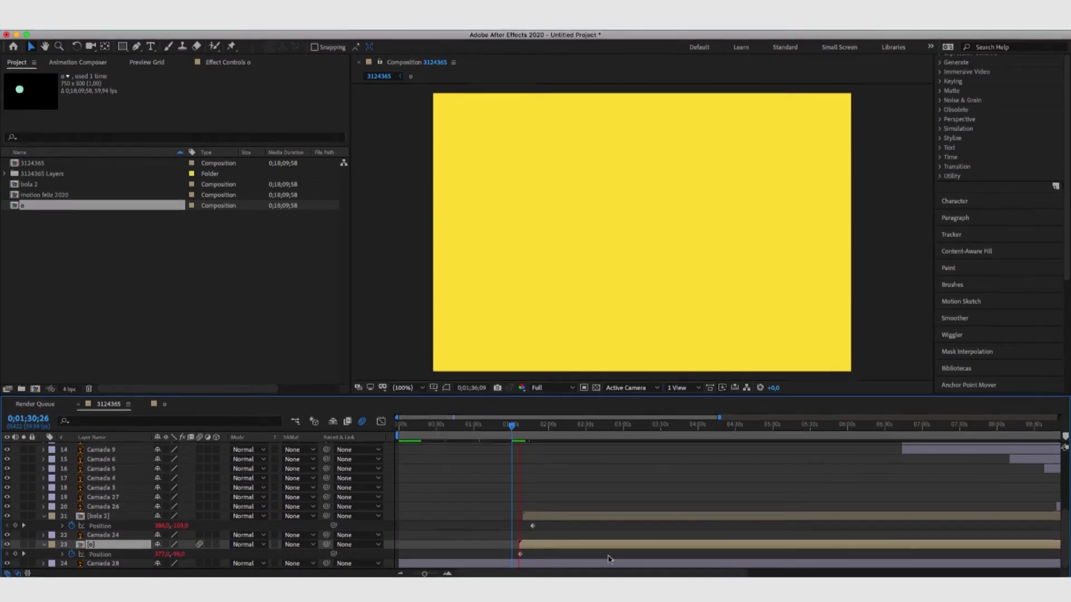
{"action": "scroll", "coordinate": [534, 535], "scroll_direction": "up", "scroll_amount": 3}
{"action": "left_click_drag", "start_coordinate": [669, 517], "coordinate": [587, 518]}
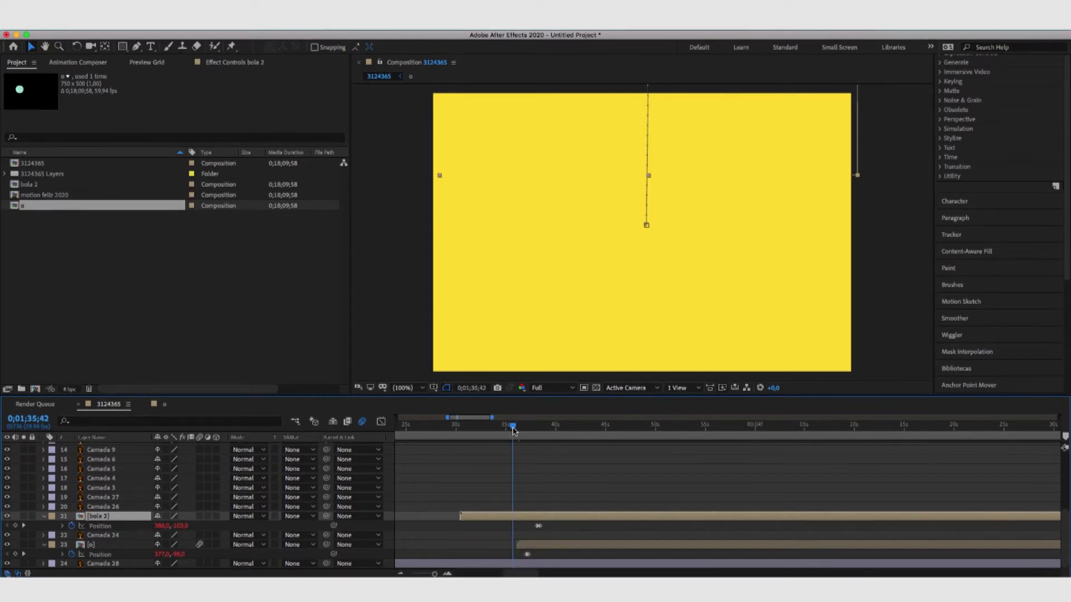
{"action": "key", "text": "space"}
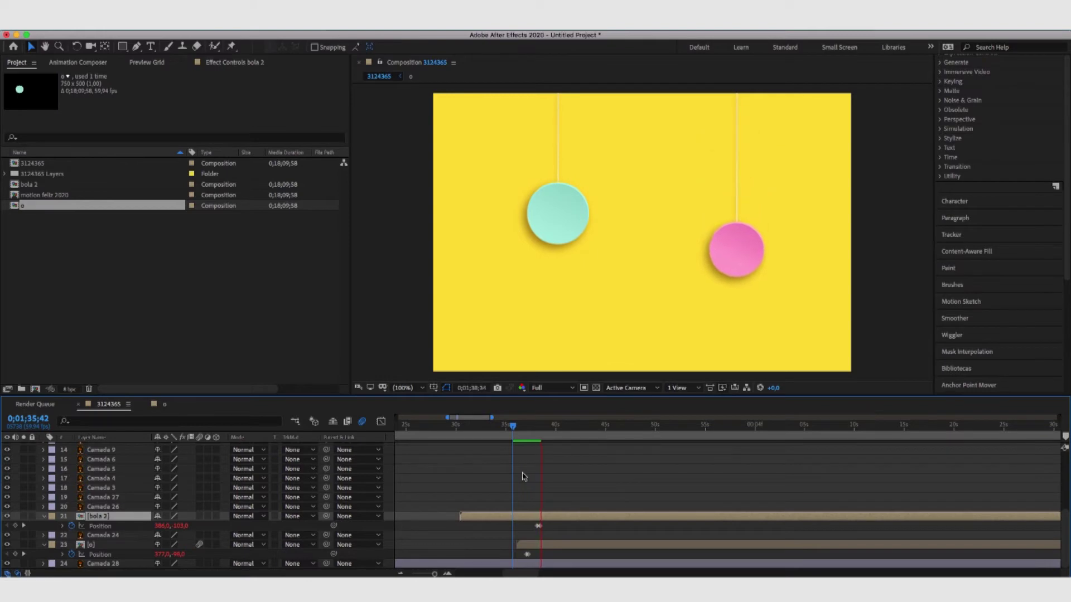
{"action": "key", "text": "space"}
Slide layer bola 2 about 0.7 seconds earlier to shorten the delay after o, and preview both drops from 0;01;36;36.
{"action": "scroll", "coordinate": [553, 528], "scroll_direction": "up", "scroll_amount": 5}
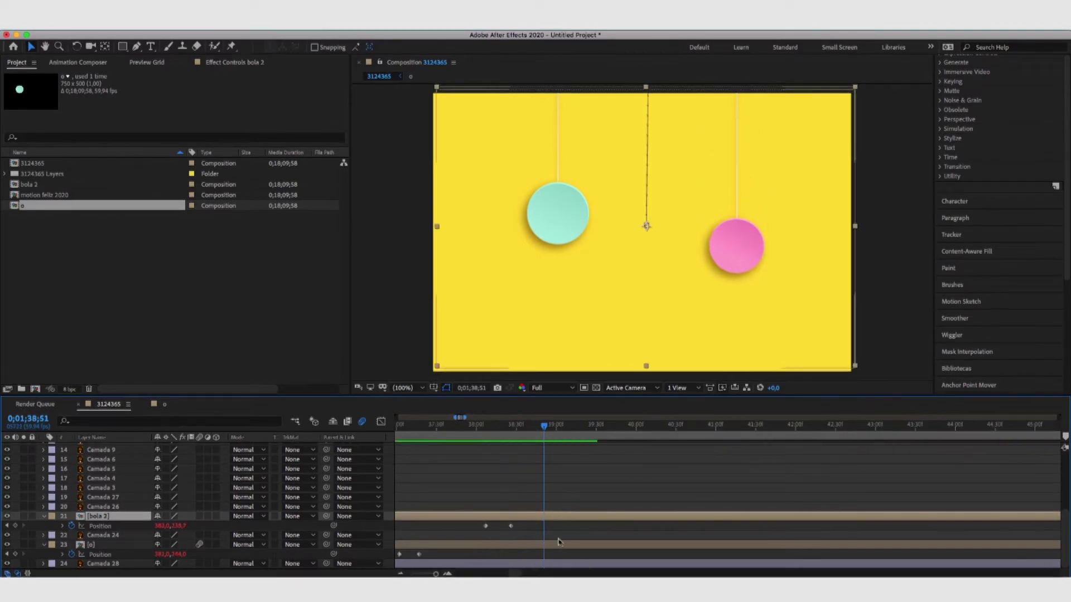
{"action": "left_click", "coordinate": [484, 512]}
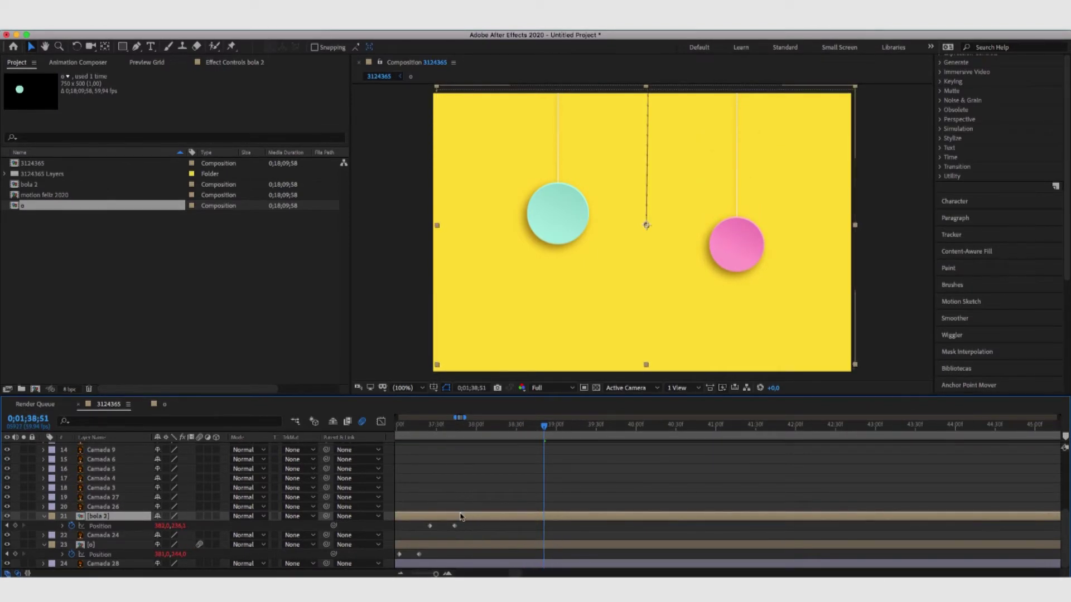
{"action": "scroll", "coordinate": [490, 446], "scroll_direction": "down", "scroll_amount": 5}
{"action": "left_click", "coordinate": [501, 429]}
{"action": "key", "text": "space"}
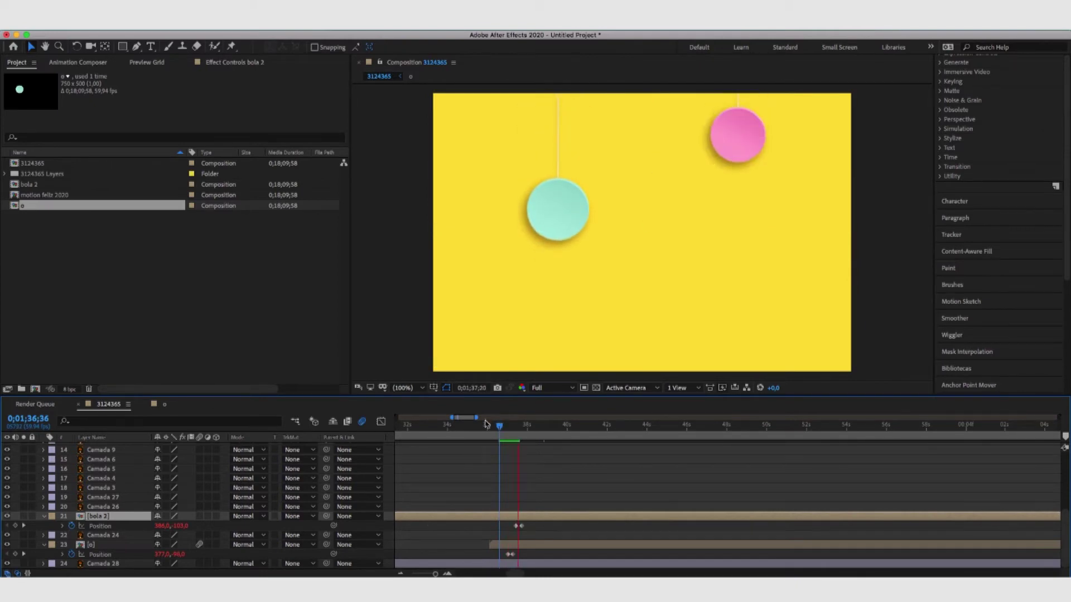
Enable motion blur on layer bola 2 and preview both circles dropping from 0;01;36;01 and 0;01;36;47.
{"action": "left_click", "coordinate": [519, 517]}
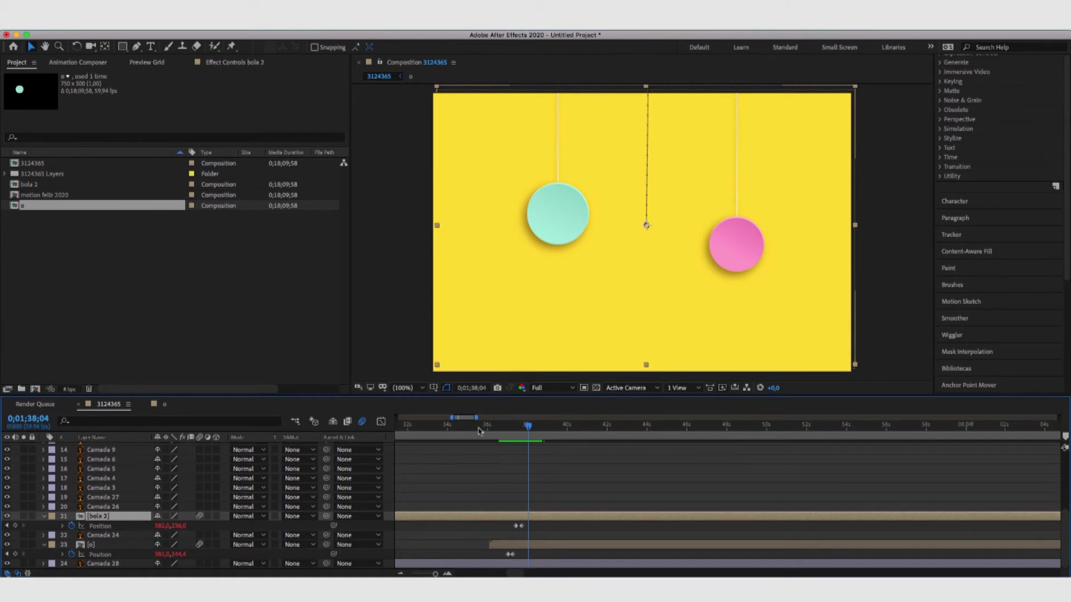
{"action": "left_click", "coordinate": [488, 425]}
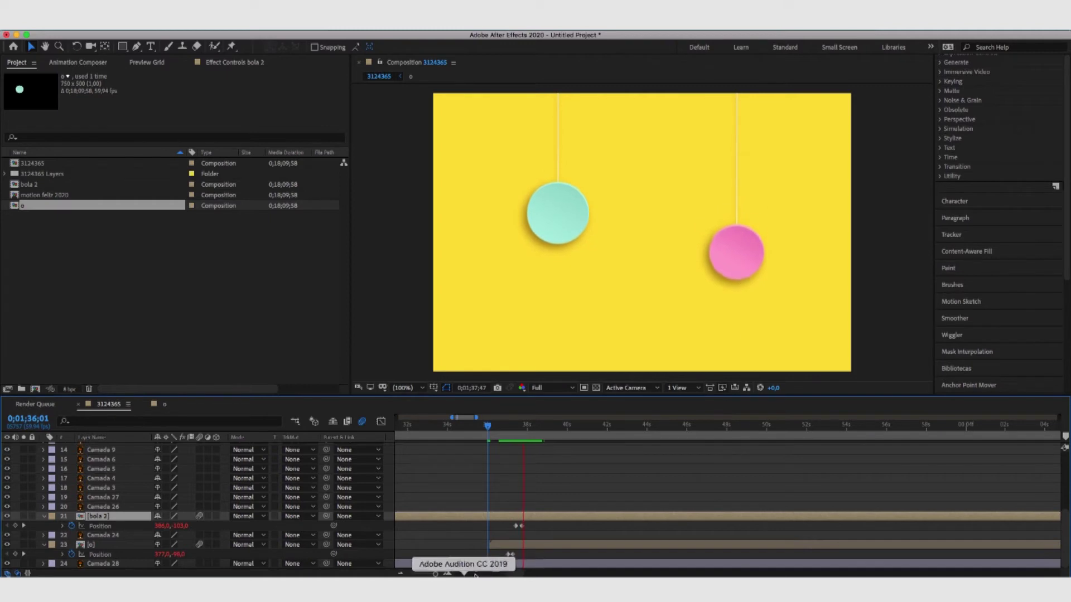
{"action": "left_click", "coordinate": [499, 430]}
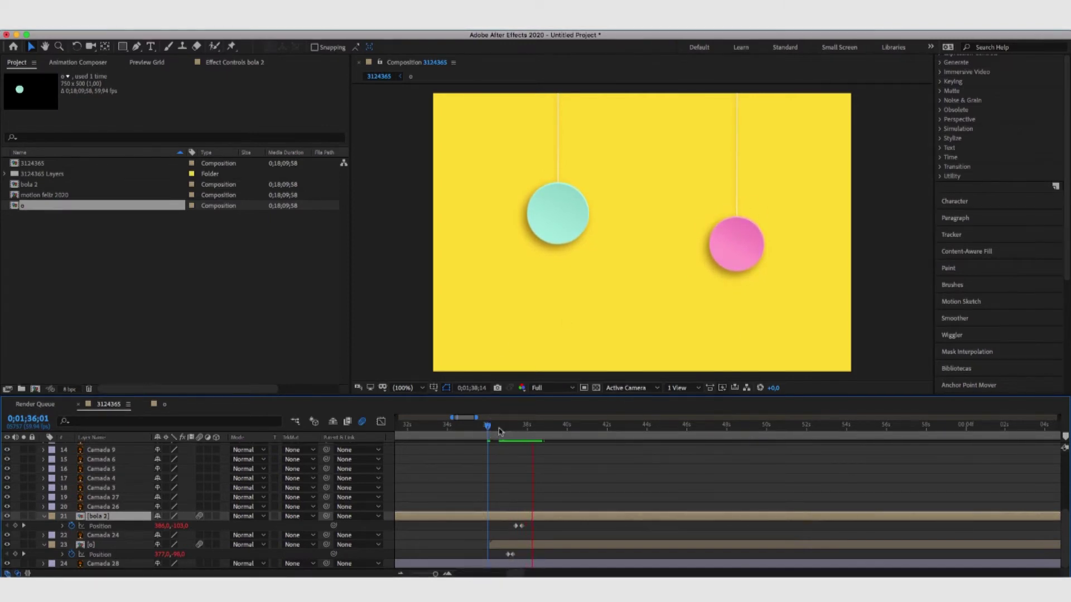
{"action": "left_click", "coordinate": [503, 427]}
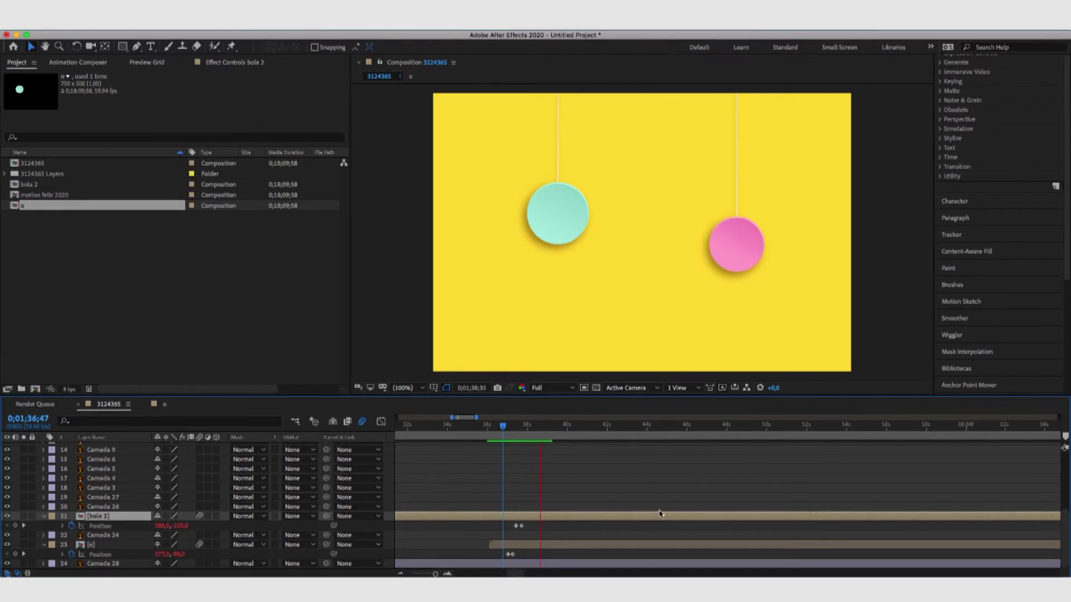
Slide layers Camada 9 and Camada 24 earlier in time so both start shortly before the three-minute mark.
{"action": "scroll", "coordinate": [680, 521], "scroll_direction": "down", "scroll_amount": 6}
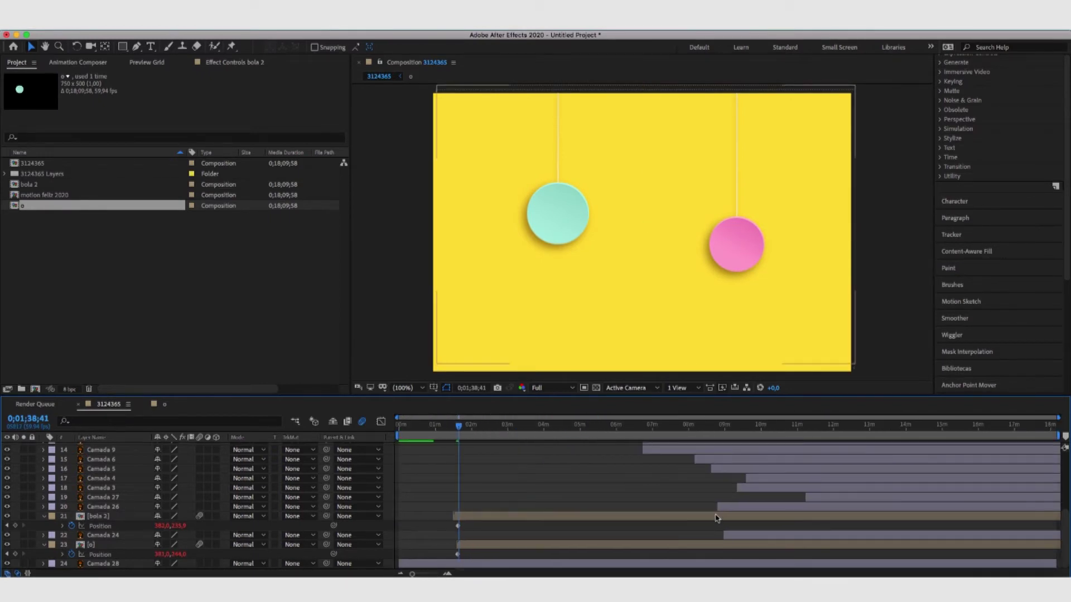
{"action": "left_click_drag", "start_coordinate": [842, 451], "coordinate": [564, 451]}
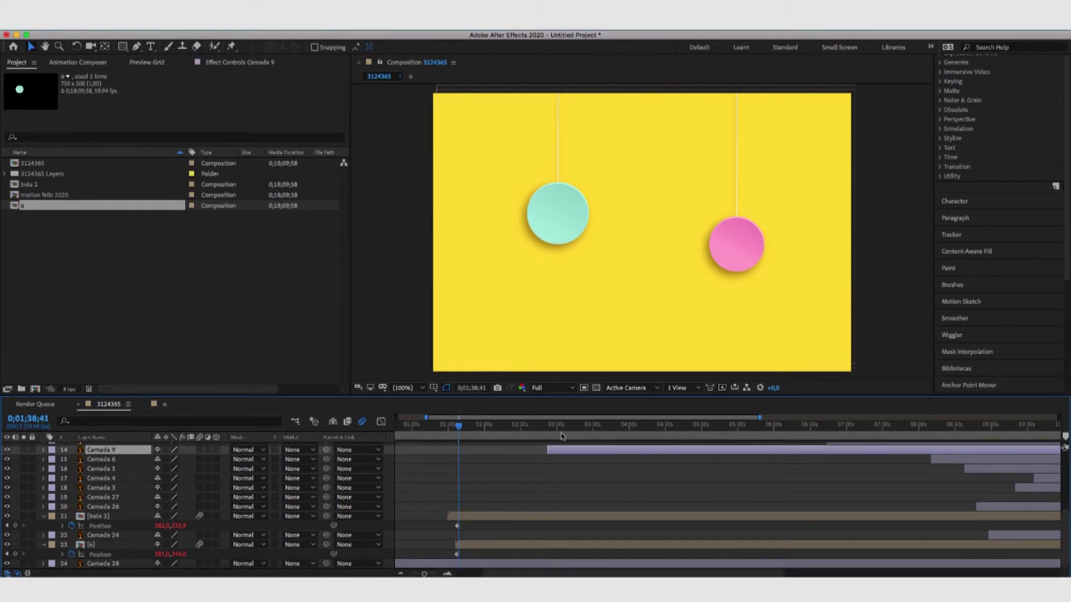
{"action": "left_click", "coordinate": [560, 425]}
{"action": "mouse_move", "coordinate": [976, 461]}
{"action": "left_mouse_down"}
{"action": "mouse_move", "coordinate": [576, 464]}
{"action": "mouse_move", "coordinate": [960, 463]}
{"action": "mouse_move", "coordinate": [564, 496]}
{"action": "mouse_move", "coordinate": [974, 474]}
{"action": "left_mouse_up"}
{"action": "left_click_drag", "start_coordinate": [1044, 482], "coordinate": [1026, 446]}
{"action": "left_click_drag", "start_coordinate": [1026, 488], "coordinate": [940, 510]}
{"action": "left_click_drag", "start_coordinate": [1056, 535], "coordinate": [609, 535]}
Move layer Camada 9 down the stack, directly above Camada 24 and below bola 2.
{"action": "left_click", "coordinate": [106, 450]}
{"action": "left_click_drag", "start_coordinate": [85, 455], "coordinate": [136, 530]}
{"action": "left_click_drag", "start_coordinate": [615, 525], "coordinate": [614, 526]}
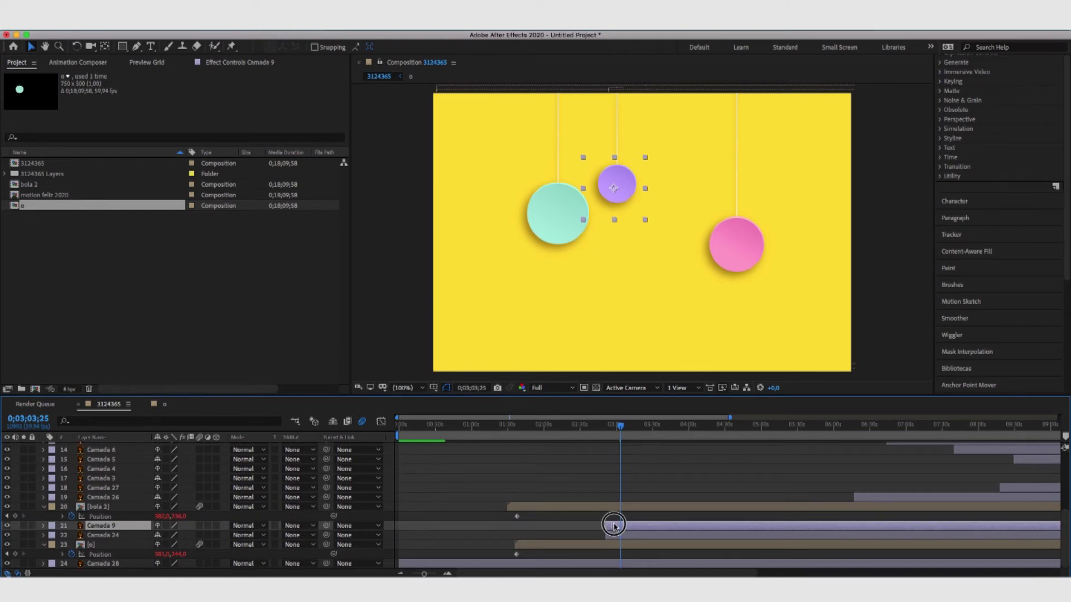
Pre-compose Camada 9 and Camada 24 under the default name, and slide the new layer earlier to start together with layer o.
{"action": "left_click", "coordinate": [617, 535], "text": "shift"}
{"action": "right_click", "coordinate": [617, 534]}
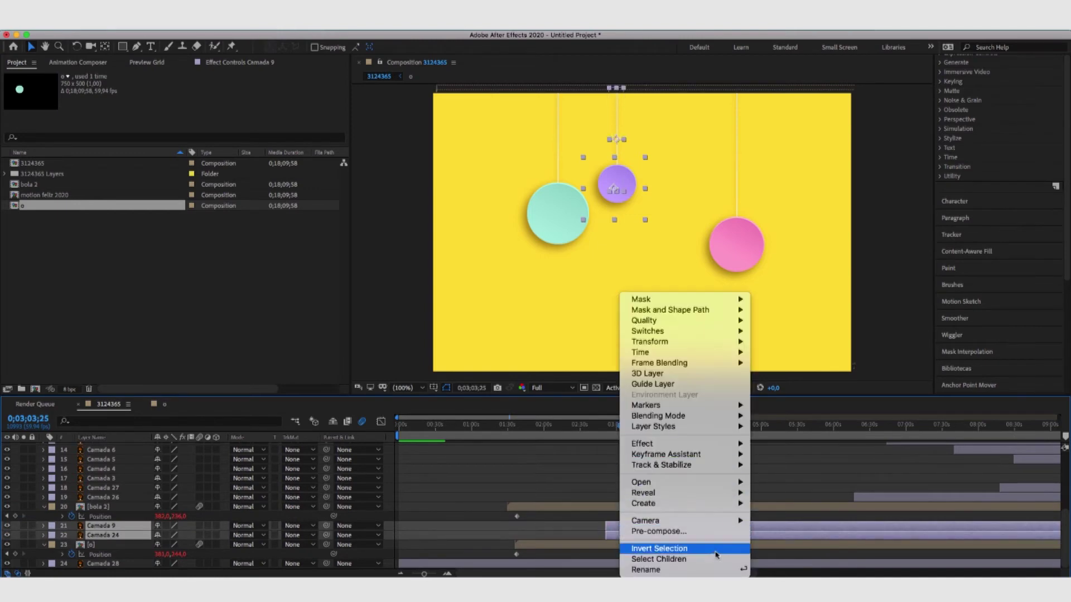
{"action": "left_click", "coordinate": [712, 537]}
{"action": "key", "text": "Return"}
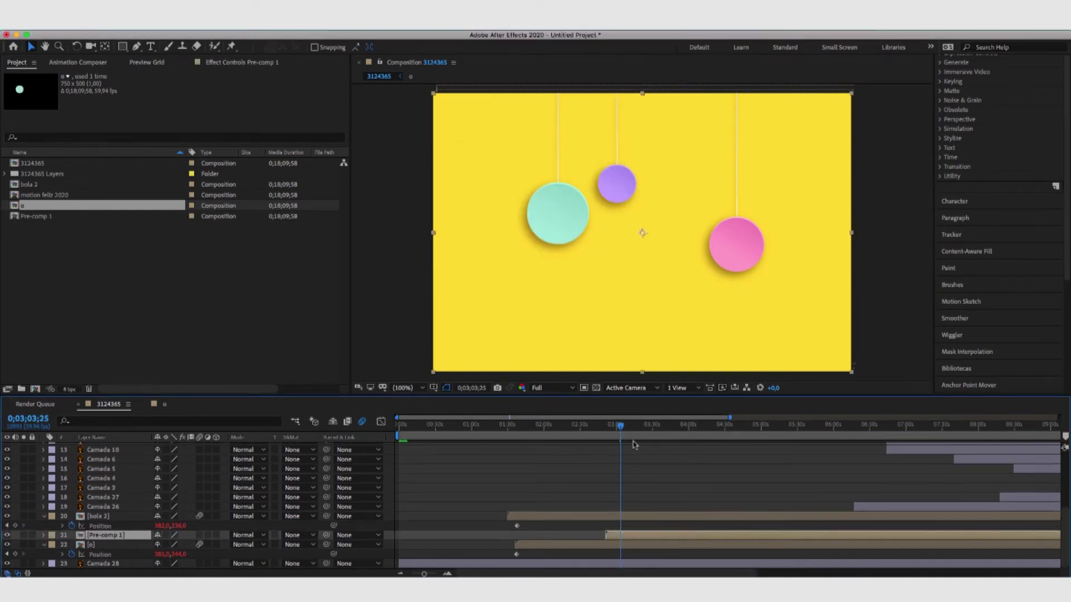
{"action": "left_click_drag", "start_coordinate": [650, 538], "coordinate": [564, 539]}
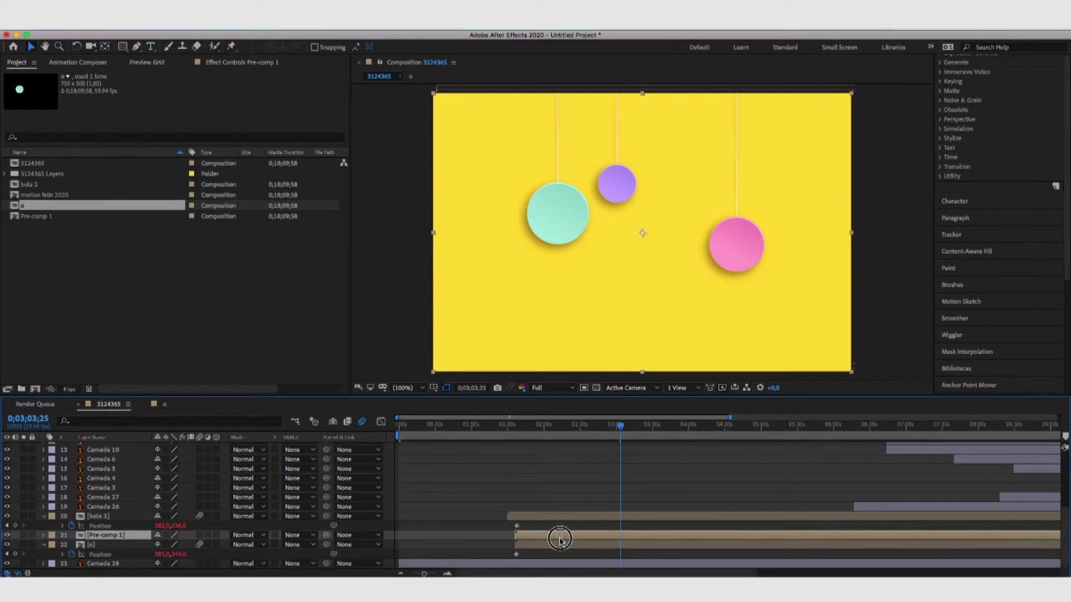
At 0;01;37;02, raise the purple circle's Pre-comp 1 layer to position 375, 49 and set a Position keyframe.
{"action": "left_click_drag", "start_coordinate": [510, 427], "coordinate": [517, 429]}
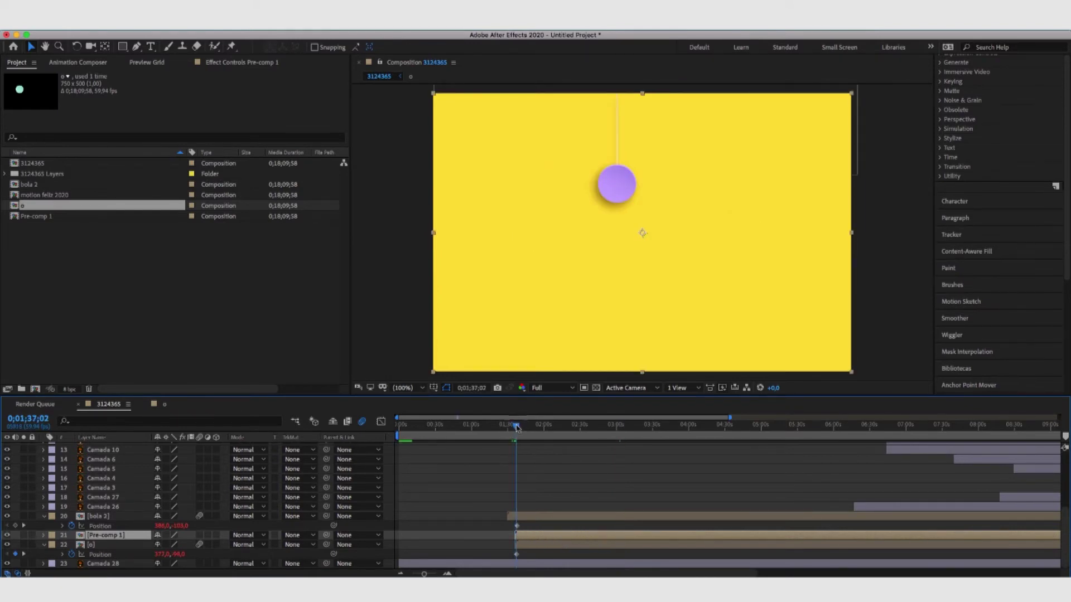
{"action": "key", "text": "="}
{"action": "key", "text": "="}
{"action": "key", "text": "="}
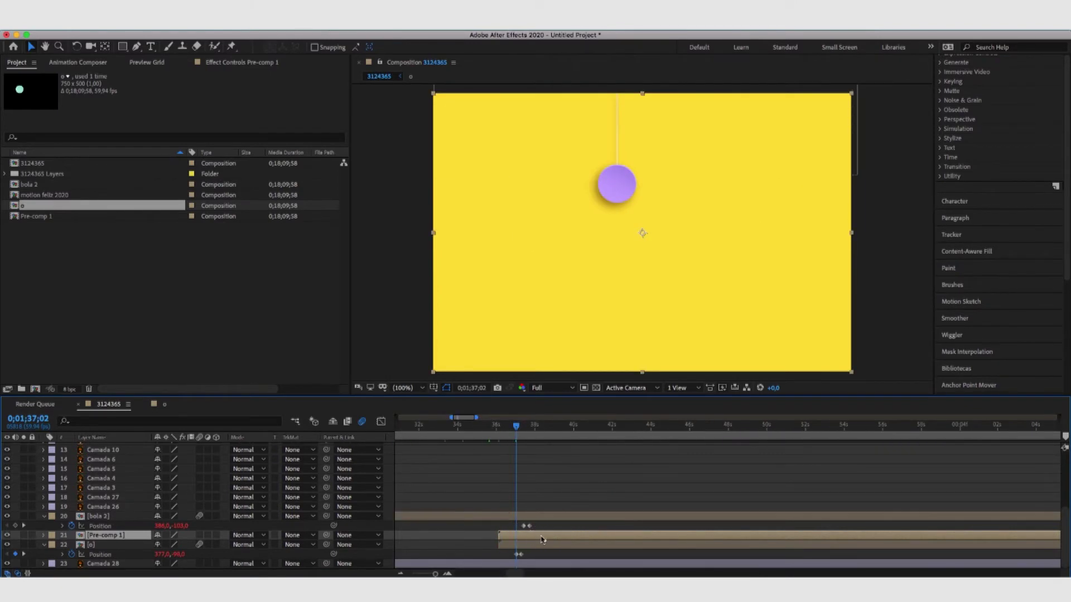
{"action": "left_click_drag", "start_coordinate": [609, 176], "coordinate": [609, 65]}
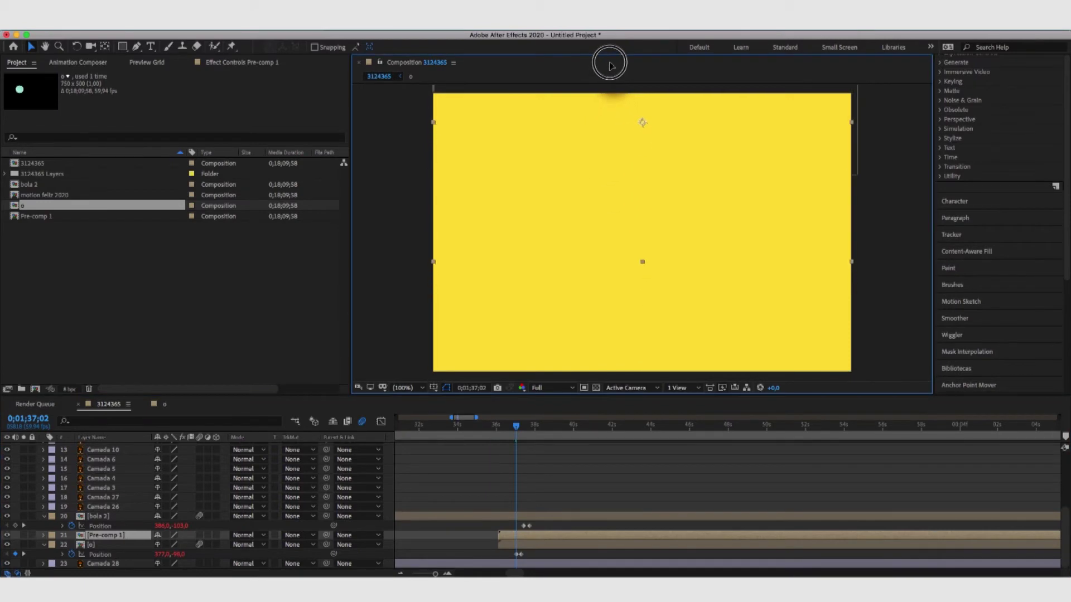
{"action": "key", "text": "p"}
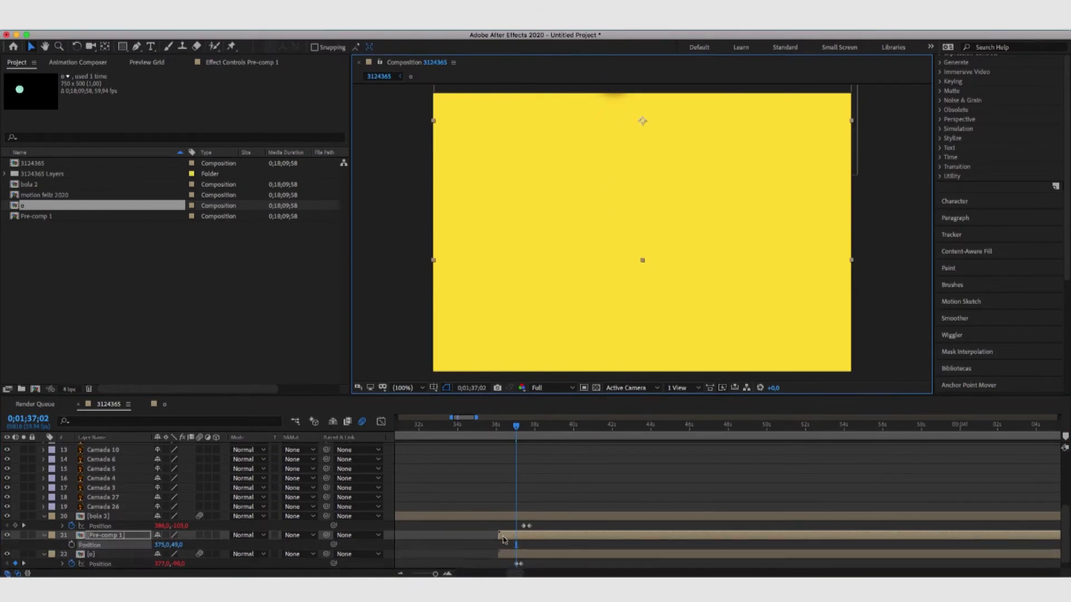
{"action": "left_click", "coordinate": [71, 545]}
At 0;01;37;25, lower Pre-comp 1 to position 373, 241 for a second keyframe, and shift that keyframe closer to the first.
{"action": "left_click_drag", "start_coordinate": [517, 425], "coordinate": [523, 425]}
{"action": "left_click_drag", "start_coordinate": [714, 118], "coordinate": [714, 225]}
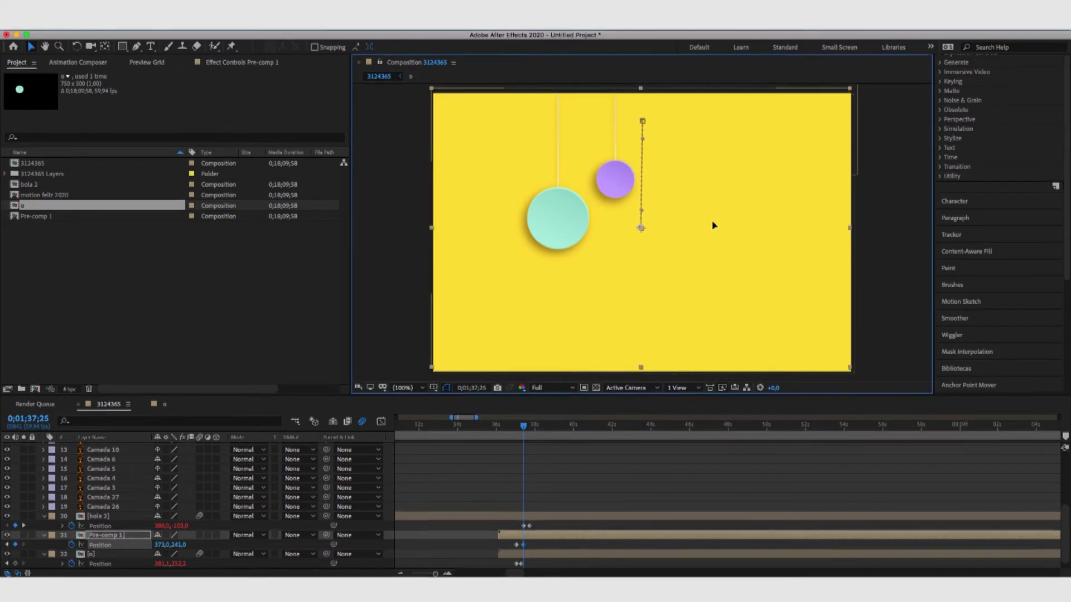
{"action": "left_click", "coordinate": [530, 547]}
{"action": "scroll", "coordinate": [530, 546], "scroll_direction": "up", "scroll_amount": 2}
{"action": "scroll", "coordinate": [532, 543], "scroll_direction": "up", "scroll_amount": 2}
{"action": "left_click_drag", "start_coordinate": [523, 545], "coordinate": [497, 552]}
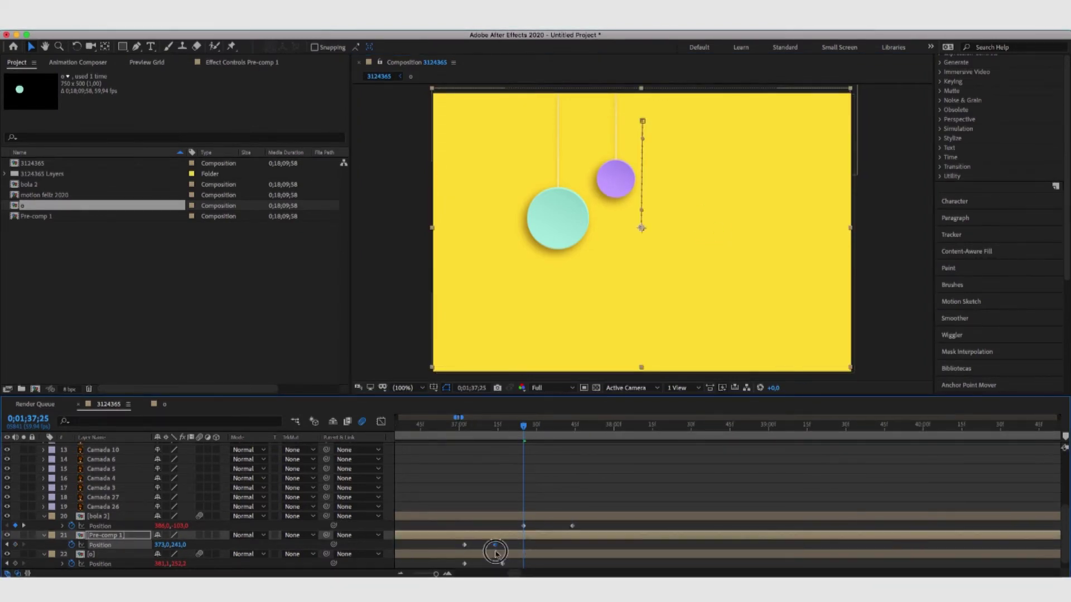
{"action": "left_click_drag", "start_coordinate": [469, 442], "coordinate": [489, 445]}
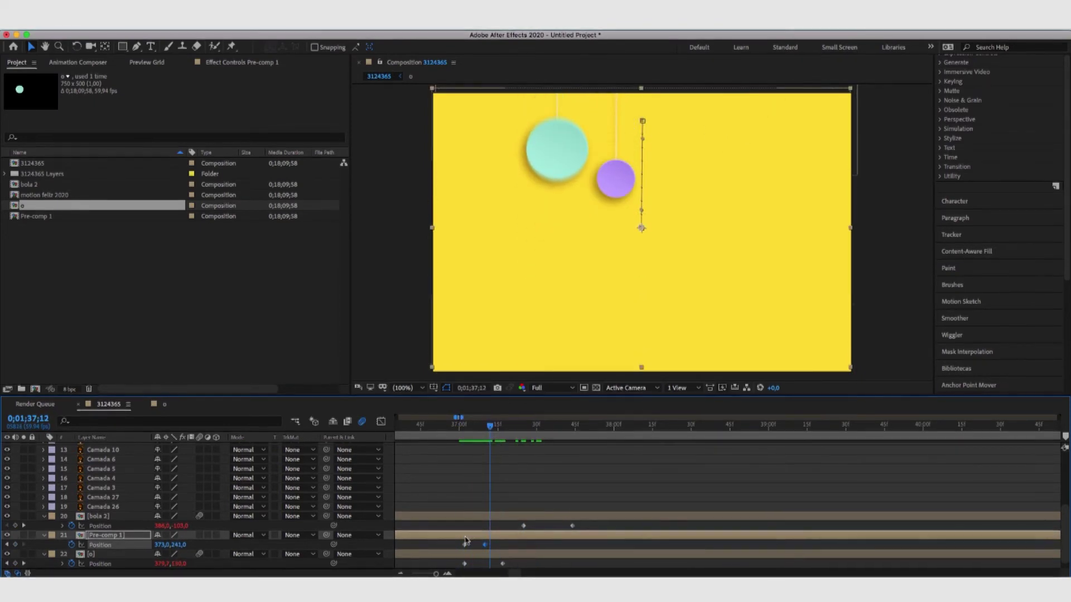
Paste the copied Inertial Easing expression onto Pre-comp 1's Position property and preview the drop from 0;01;37;02.
{"action": "left_click", "coordinate": [72, 545], "text": "alt"}
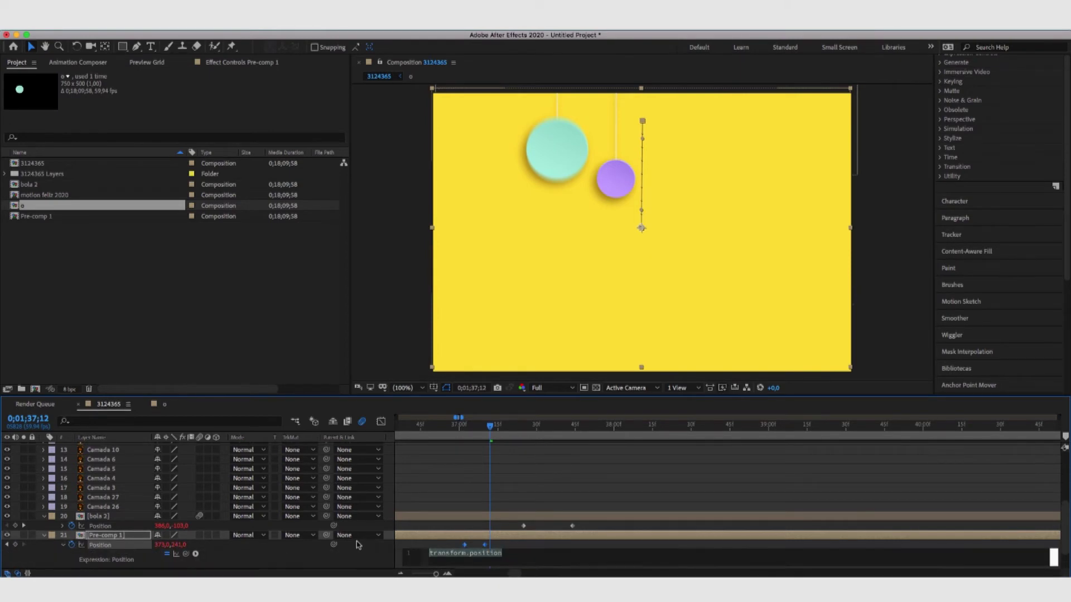
{"action": "key", "text": "super+v"}
{"action": "left_click", "coordinate": [463, 440]}
{"action": "key", "text": "space"}
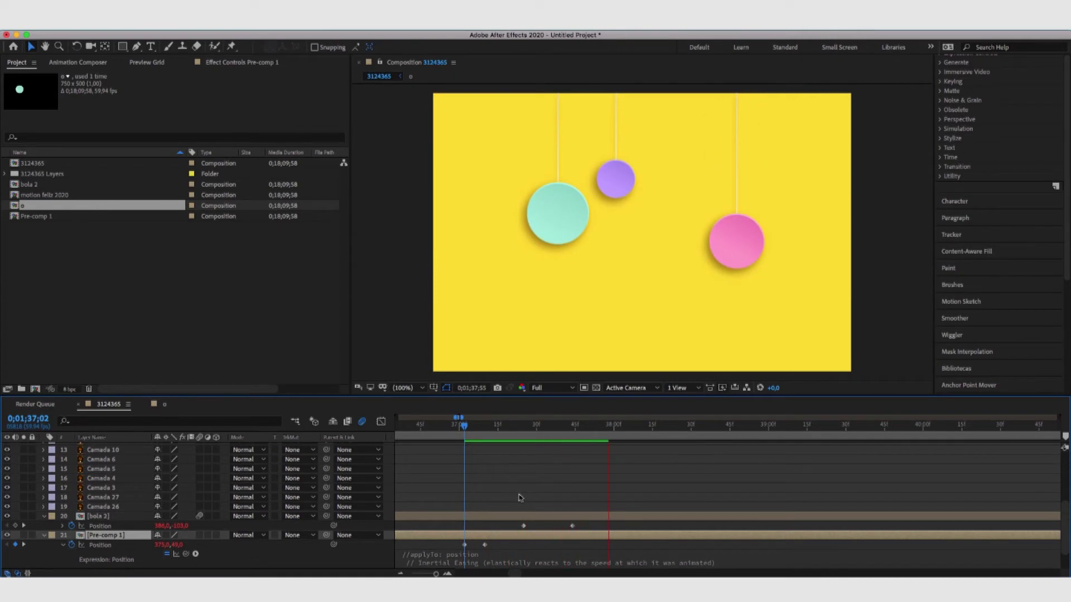
{"action": "key", "text": "space"}
Collapse the expanded Position properties of the bola 2, Pre-comp 1 and o layers in the timeline.
{"action": "key", "text": "minus"}
{"action": "key", "text": "minus"}
{"action": "key", "text": "minus"}
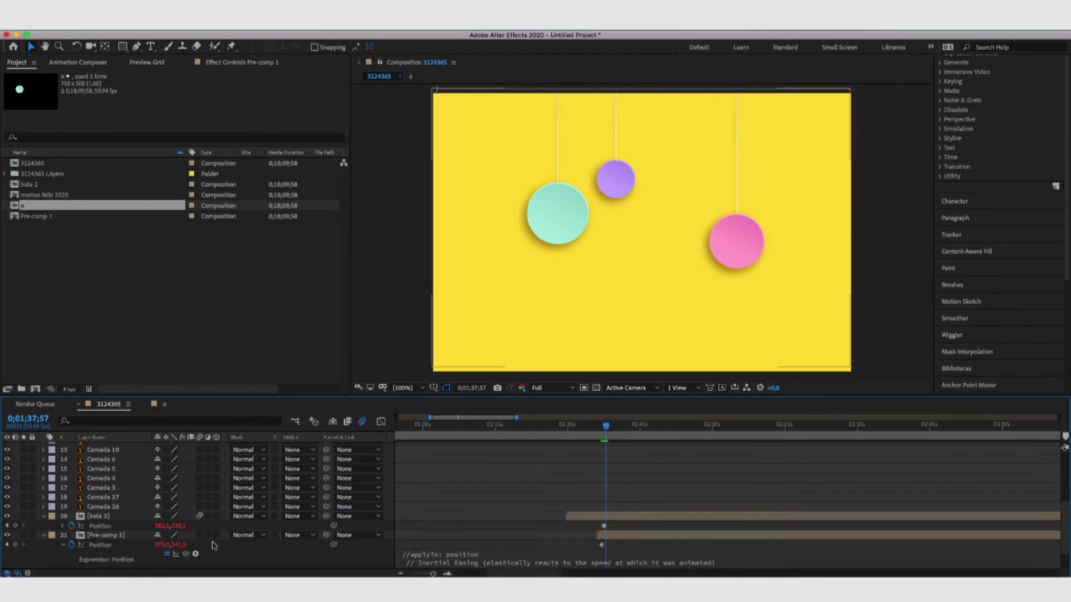
{"action": "left_click", "coordinate": [71, 526]}
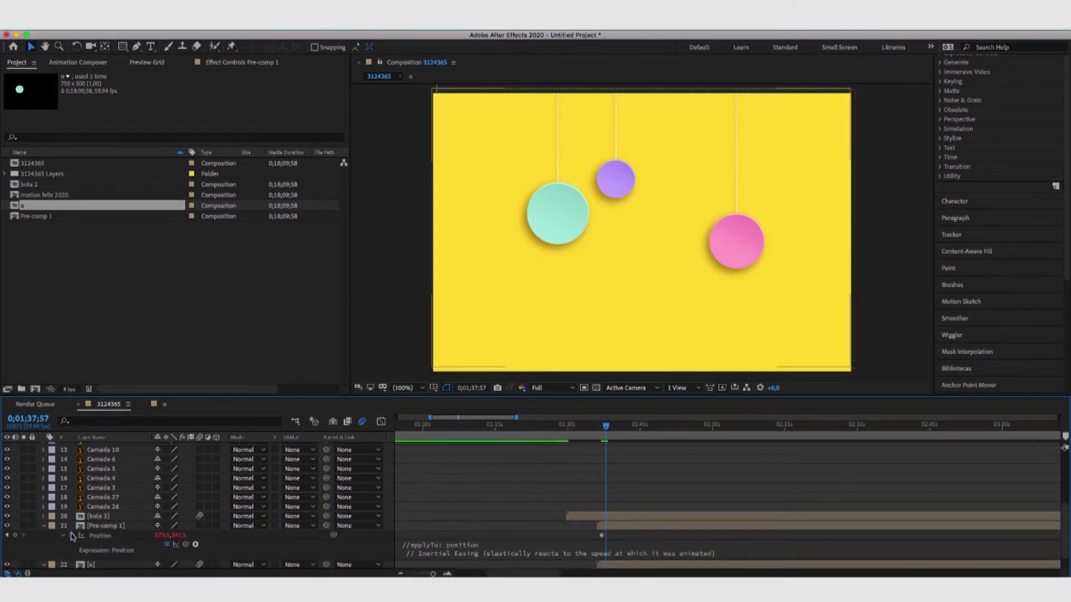
{"action": "left_click", "coordinate": [63, 535]}
{"action": "left_click", "coordinate": [44, 525]}
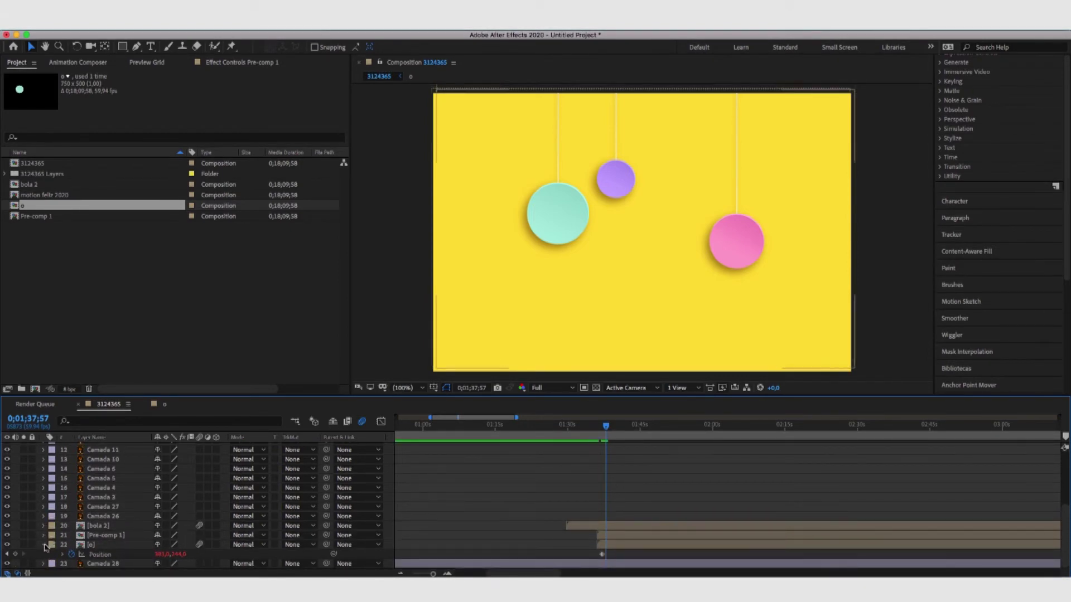
{"action": "scroll", "coordinate": [486, 458], "scroll_direction": "up", "scroll_amount": 1}
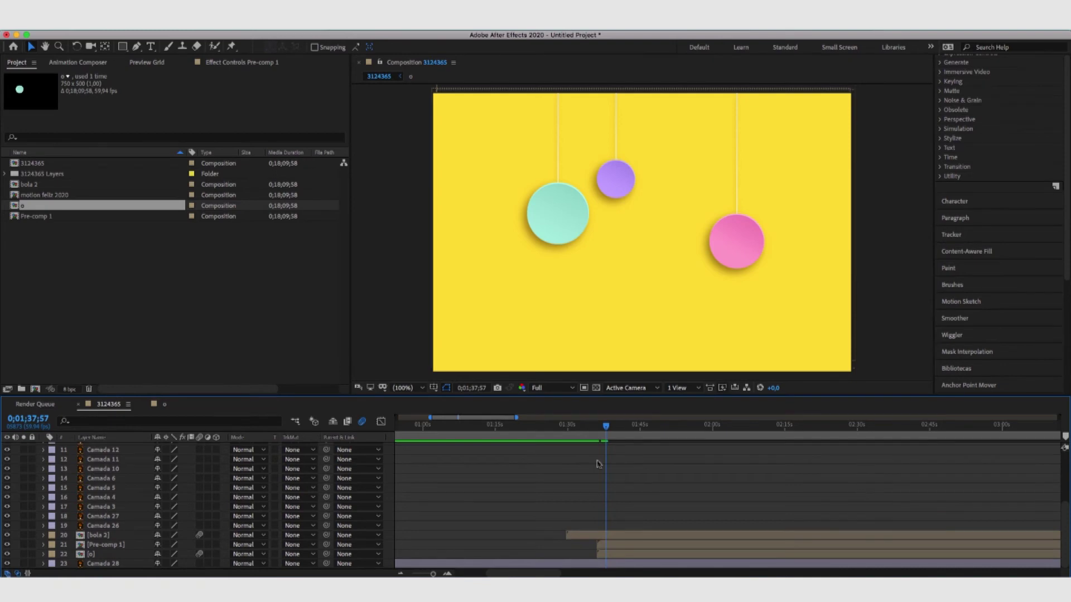
Open Pre-comp 3, the small white ball's composition, and select its Camada 11 layer.
{"action": "scroll", "coordinate": [621, 464], "scroll_direction": "down", "scroll_amount": 5}
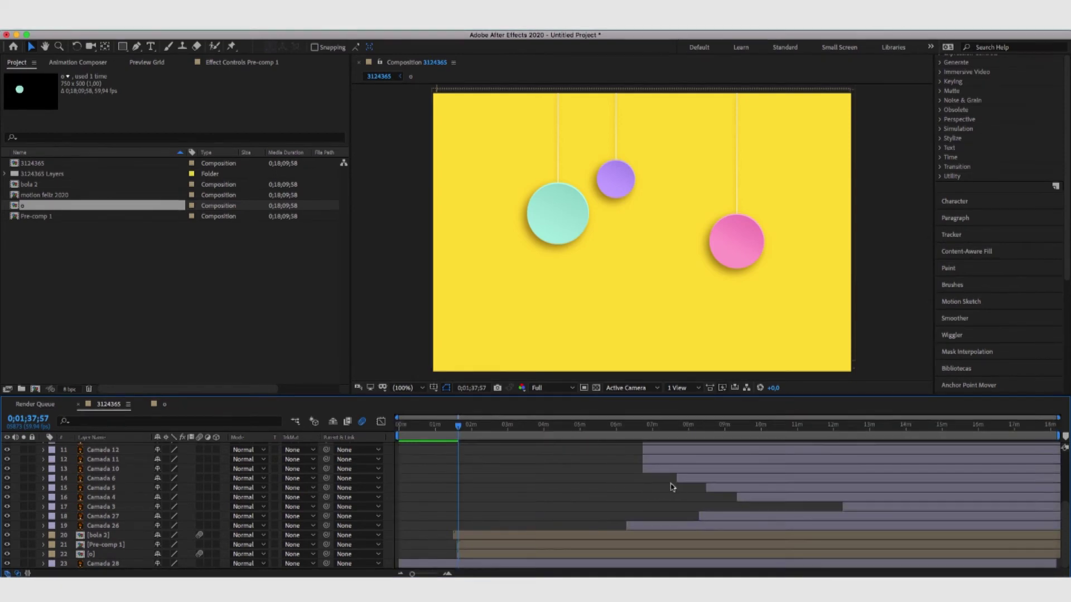
{"action": "scroll", "coordinate": [694, 513], "scroll_direction": "down", "scroll_amount": 5}
{"action": "scroll", "coordinate": [694, 513], "scroll_direction": "up", "scroll_amount": 1}
{"action": "left_click", "coordinate": [498, 513]}
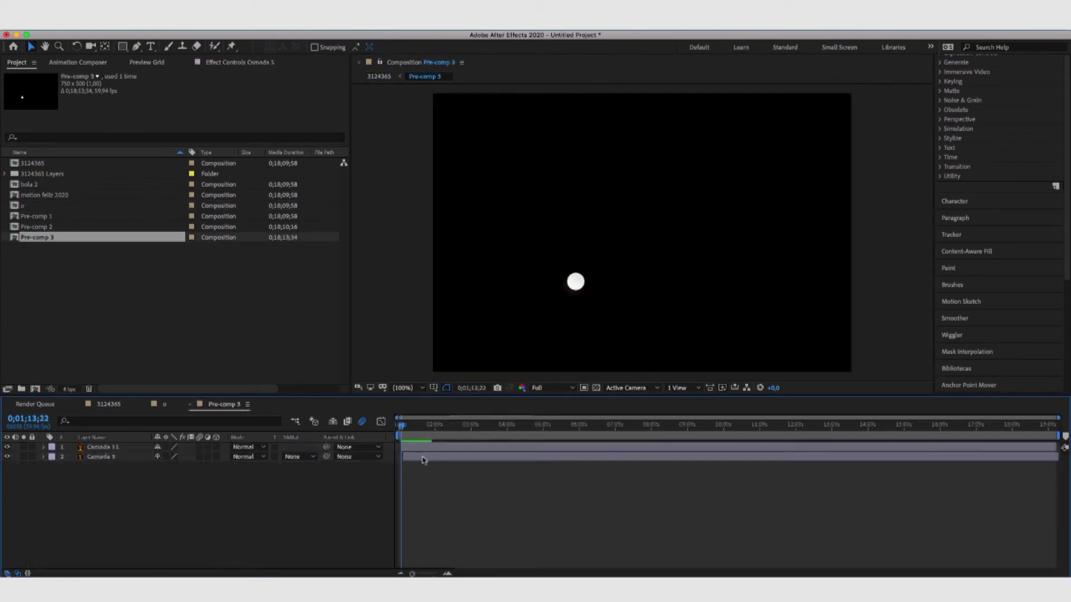
{"action": "left_click", "coordinate": [423, 447]}
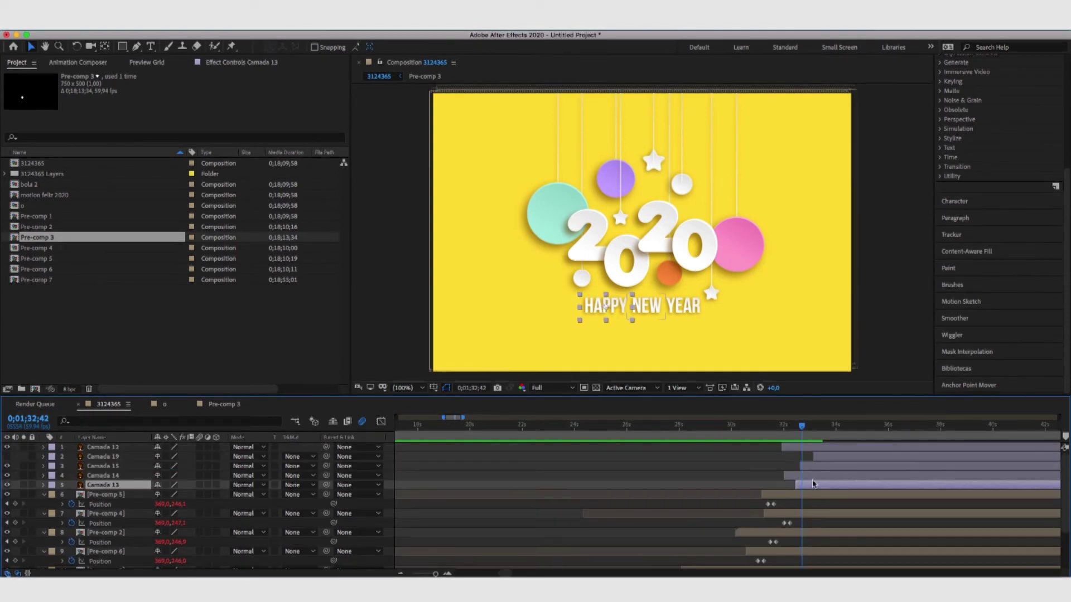
Slide layers Camada 12, 13, 14, 15 and 19 later to start around 0;01;34, and preview the animation from 0;01;28;37.
{"action": "left_click_drag", "start_coordinate": [813, 484], "coordinate": [917, 446]}
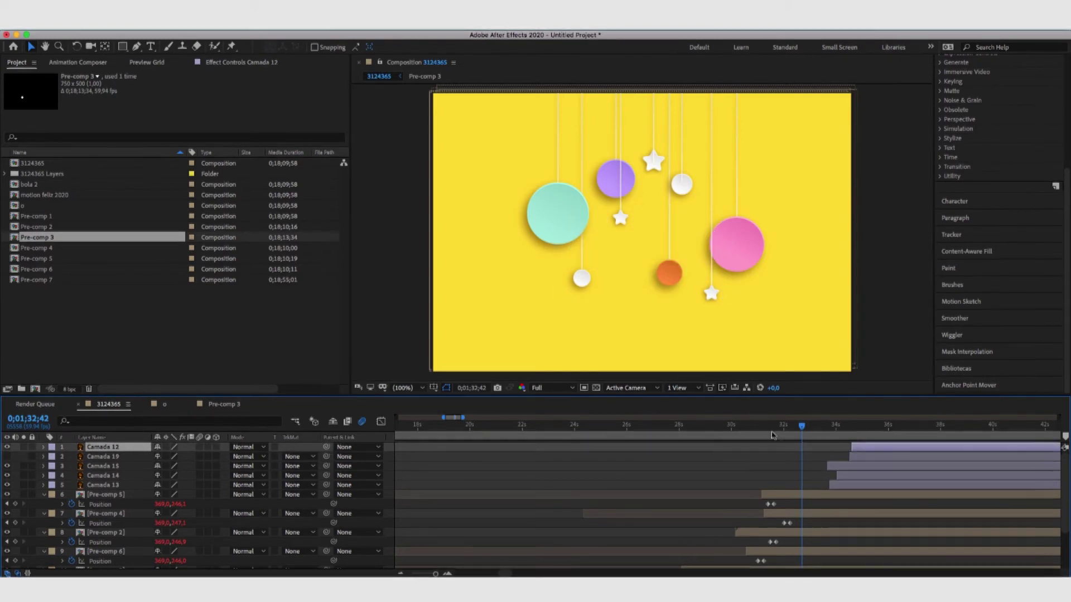
{"action": "left_click_drag", "start_coordinate": [722, 427], "coordinate": [643, 424]}
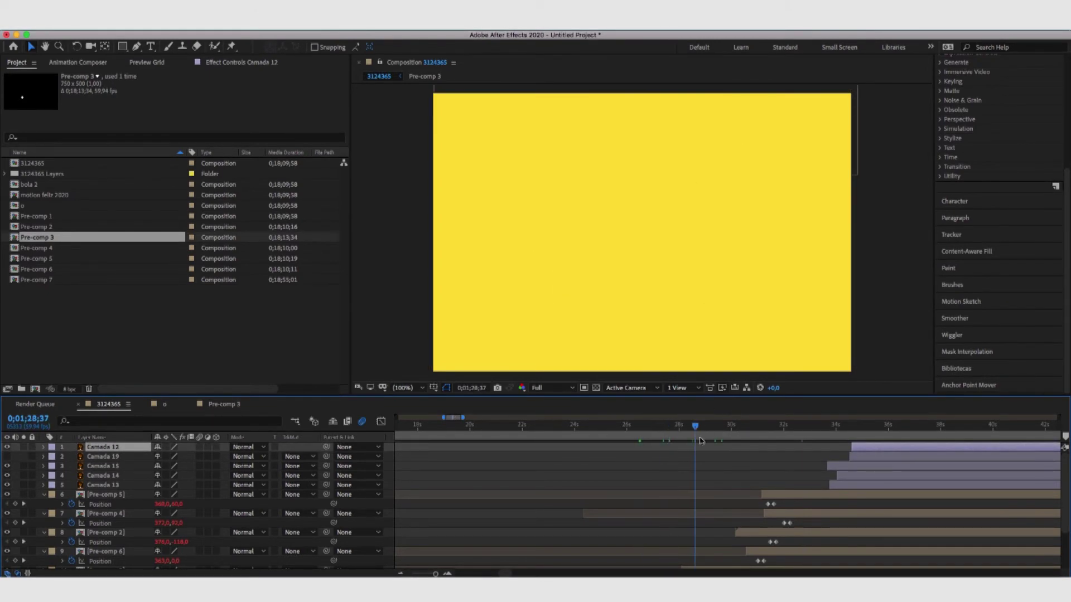
{"action": "scroll", "coordinate": [703, 451], "scroll_direction": "down", "scroll_amount": 3}
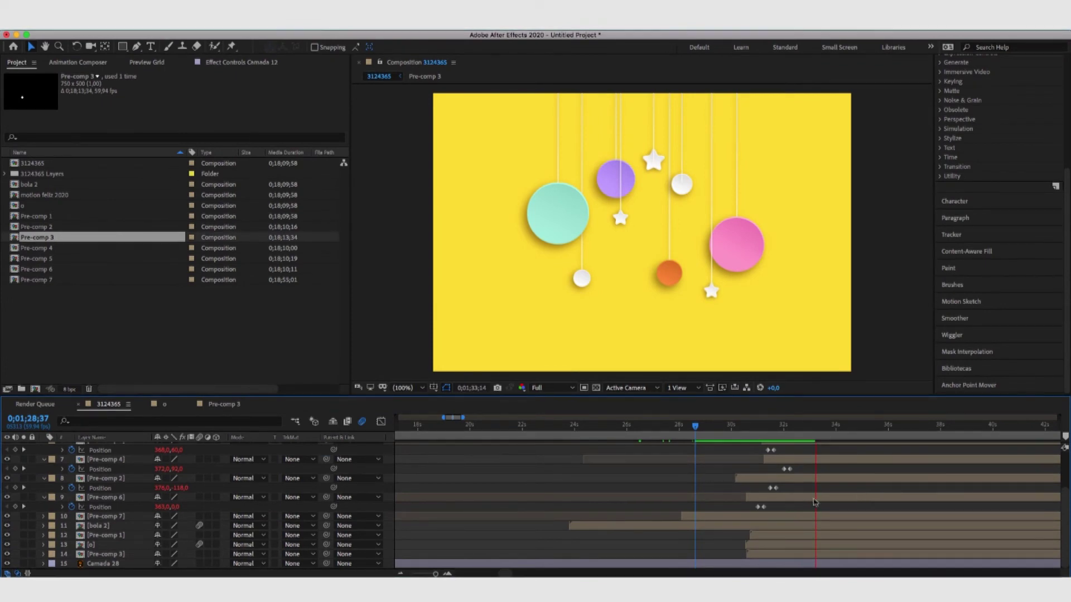
Trim the start of the bola 2 layer so it lines up with the start of layer o.
{"action": "left_click_drag", "start_coordinate": [614, 525], "coordinate": [712, 536]}
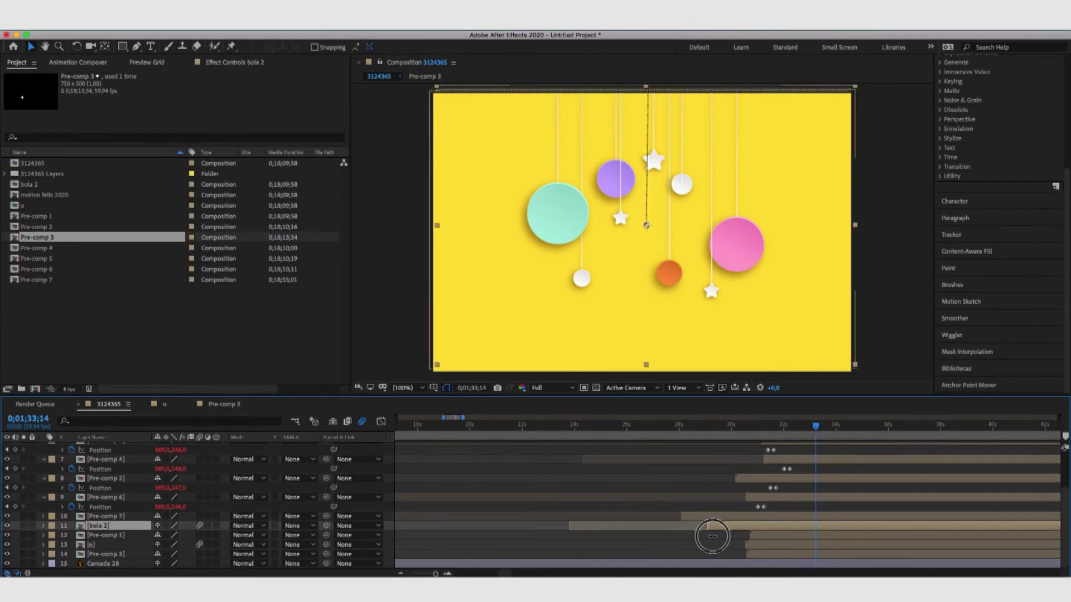
{"action": "left_click", "coordinate": [748, 538]}
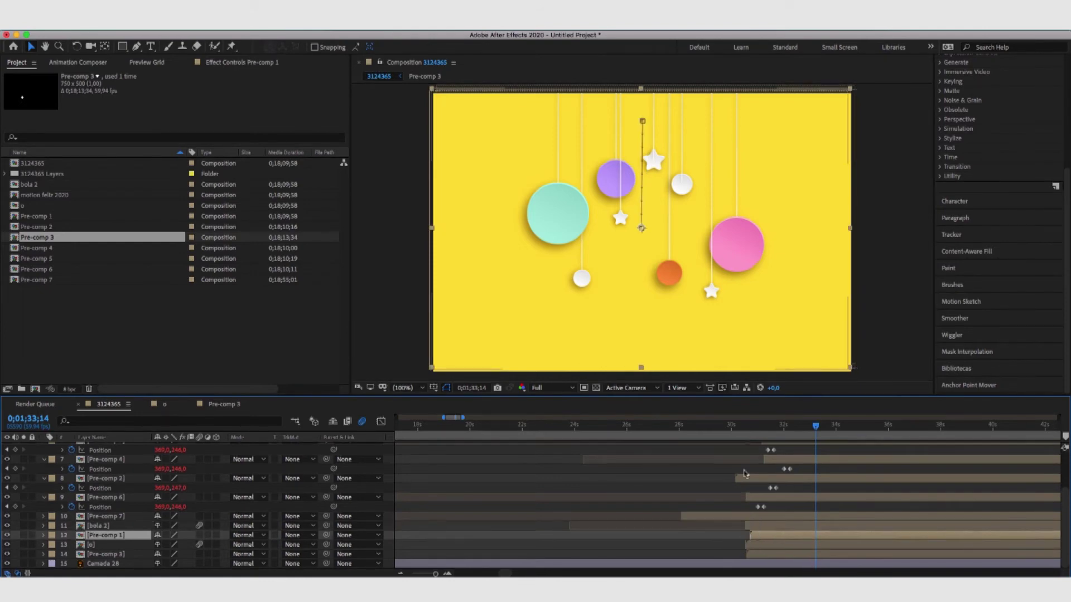
{"action": "key", "text": "bracketleft"}
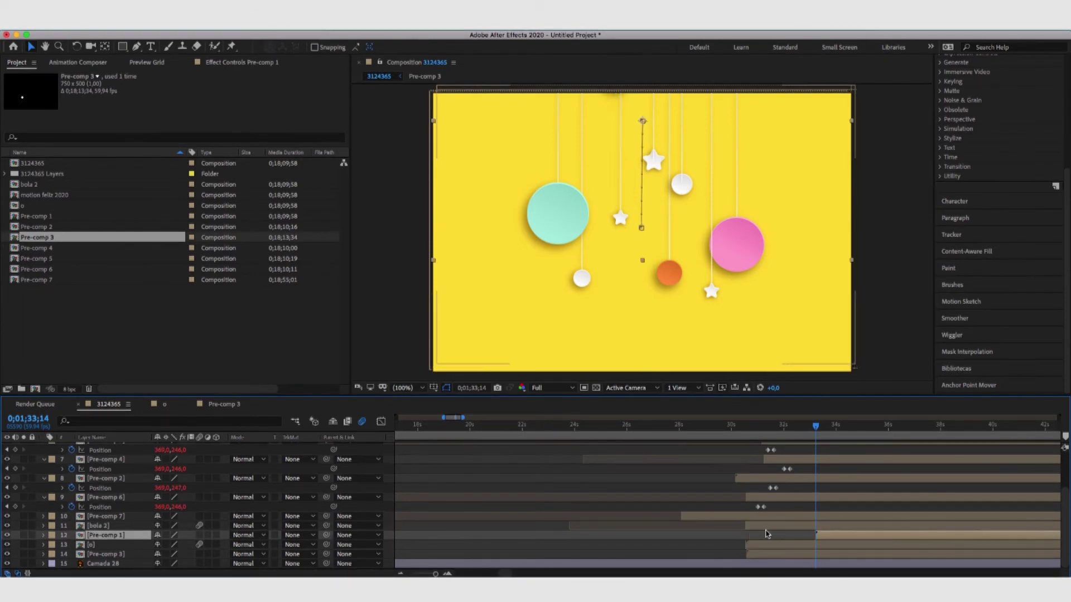
{"action": "key", "text": "super+z"}
Reveal the Position keyframes of Pre-comp 1, bola 2, Pre-comp 7, o and Pre-comp 3.
{"action": "key", "text": "p"}
{"action": "left_click", "coordinate": [778, 527]}
{"action": "key", "text": "p"}
{"action": "left_click", "coordinate": [778, 517]}
{"action": "key", "text": "p"}
{"action": "scroll", "coordinate": [779, 542], "scroll_direction": "down", "scroll_amount": 1}
{"action": "scroll", "coordinate": [779, 542], "scroll_direction": "down", "scroll_amount": 1}
{"action": "left_click", "coordinate": [778, 544]}
{"action": "key", "text": "p"}
{"action": "scroll", "coordinate": [783, 562], "scroll_direction": "down", "scroll_amount": 1}
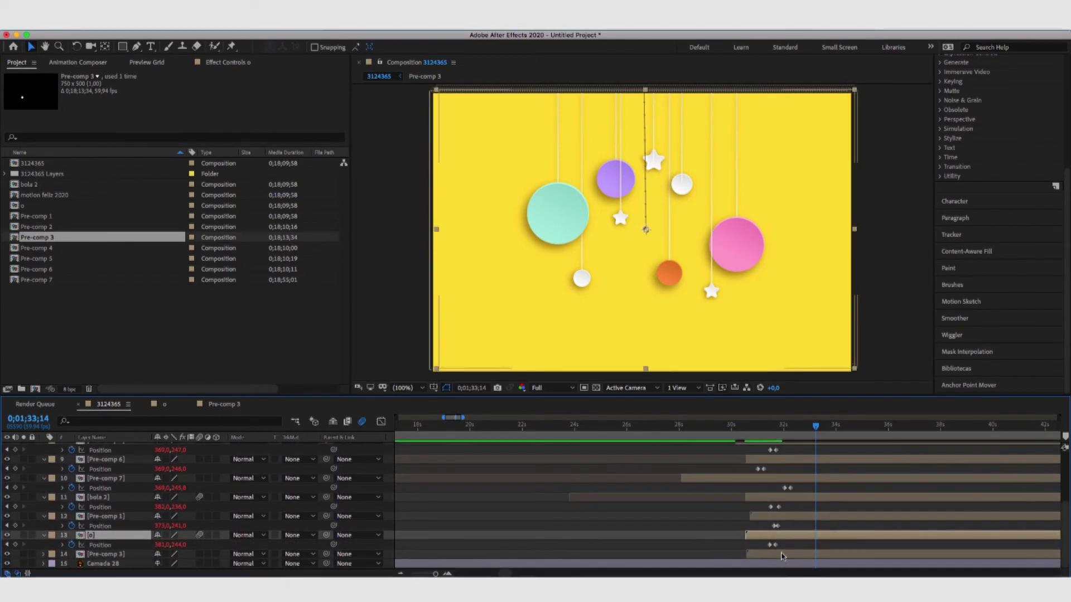
{"action": "left_click", "coordinate": [783, 553]}
{"action": "key", "text": "p"}
Go to 0;01;33;05 and slide the HAPPY NEW YEAR layers Camada 13, 14 and 15 earlier to start just before that time.
{"action": "left_click_drag", "start_coordinate": [728, 443], "coordinate": [815, 464]}
{"action": "key", "text": "minus"}
{"action": "key", "text": "minus"}
{"action": "key", "text": "minus"}
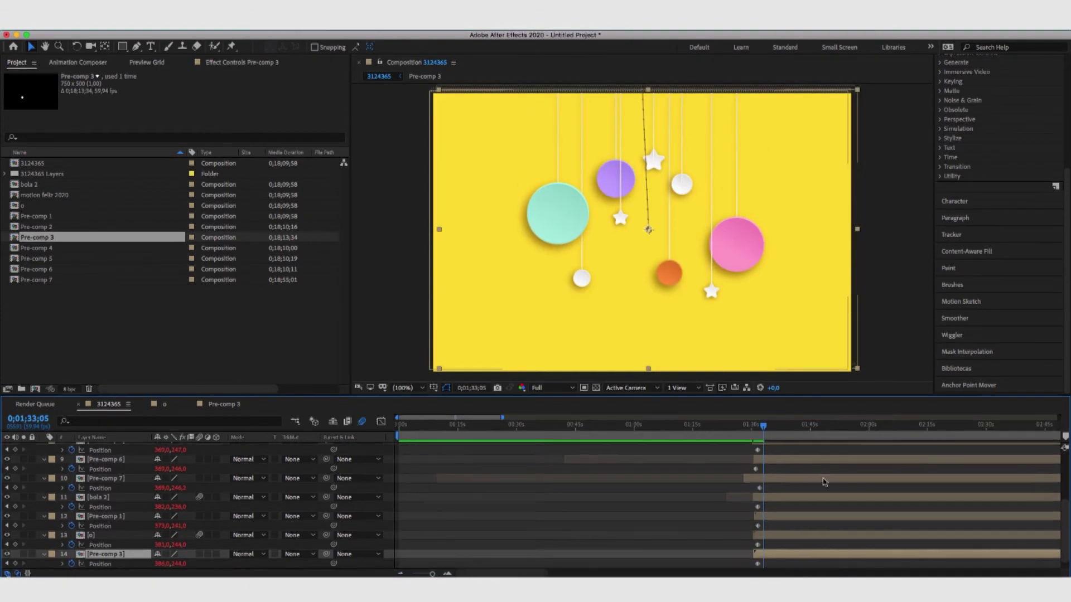
{"action": "scroll", "coordinate": [816, 467], "scroll_direction": "up", "scroll_amount": 5}
{"action": "left_click", "coordinate": [779, 483]}
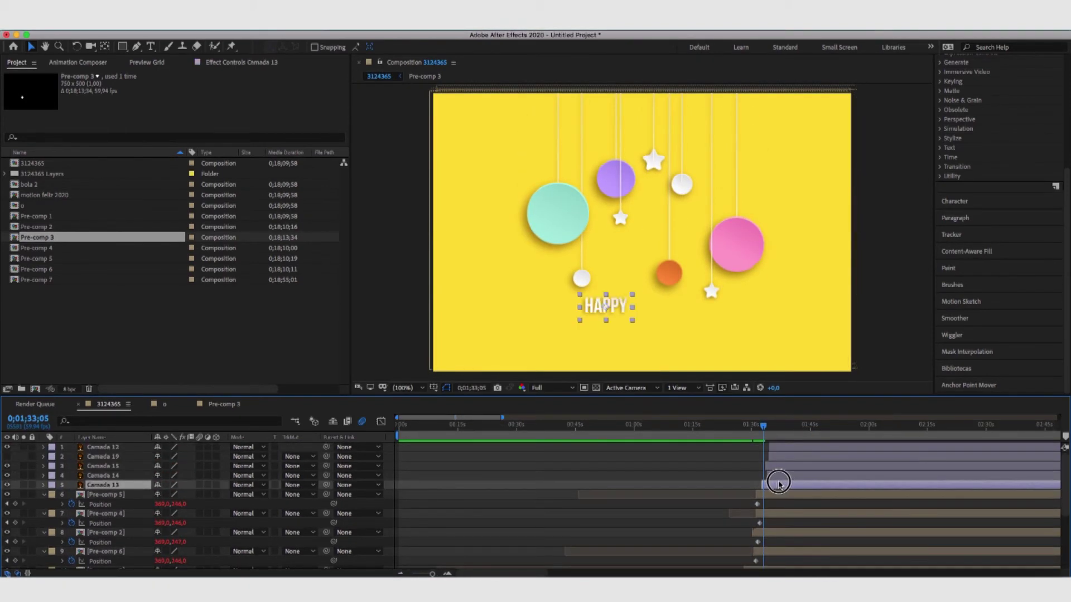
{"action": "left_click", "coordinate": [773, 475]}
{"action": "left_click", "coordinate": [775, 467]}
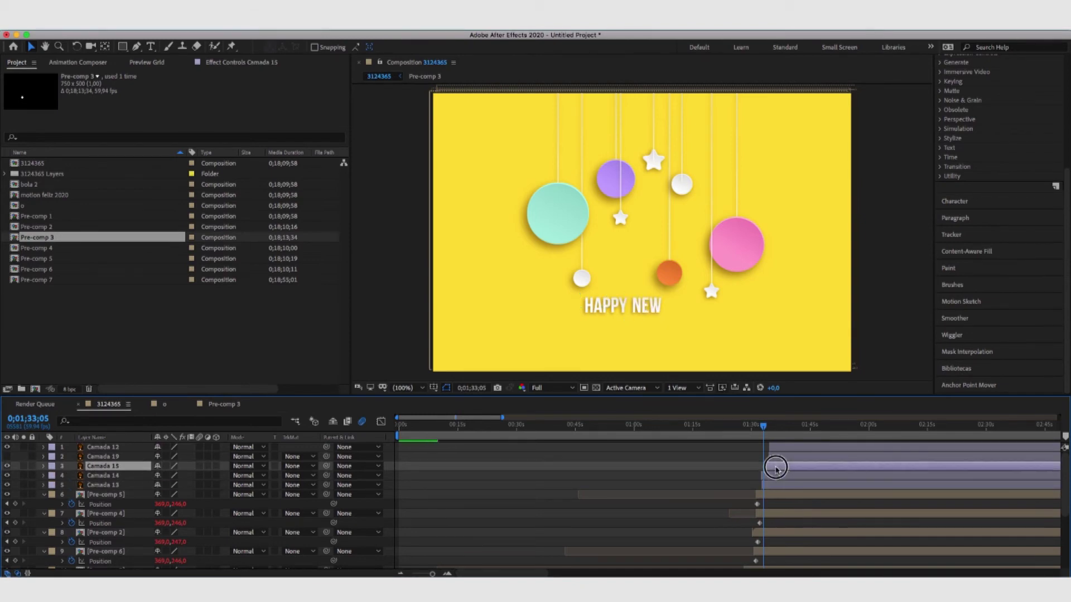
Align the starts of Camada 13, Camada 14 and Camada 15 at about 0;01;31;52.
{"action": "key", "text": "equal"}
{"action": "key", "text": "equal"}
{"action": "key", "text": "equal"}
{"action": "key", "text": "equal"}
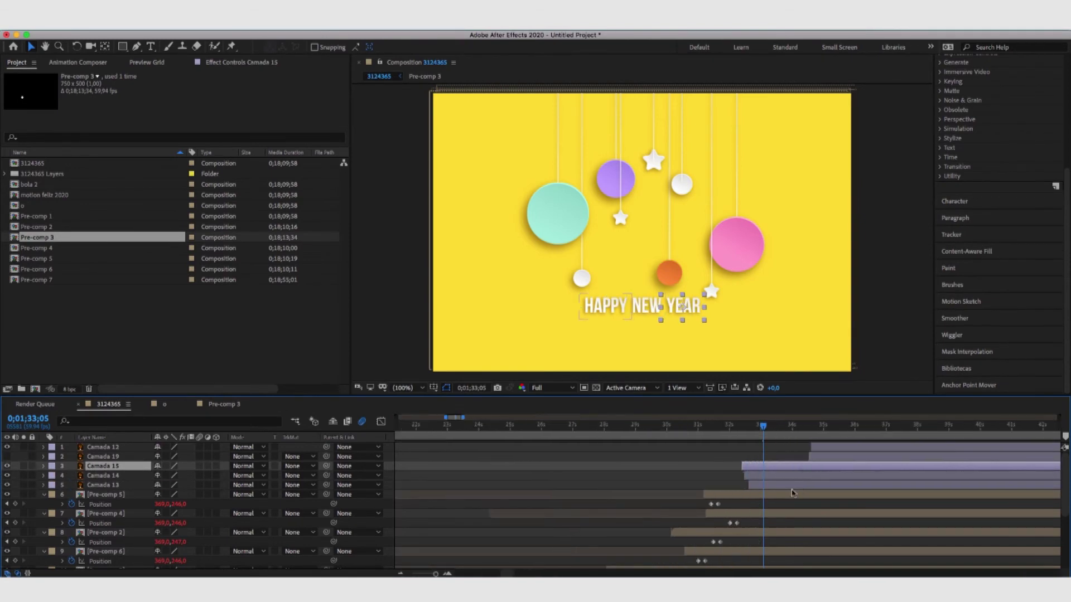
{"action": "left_click", "coordinate": [721, 484]}
{"action": "left_click", "coordinate": [722, 477]}
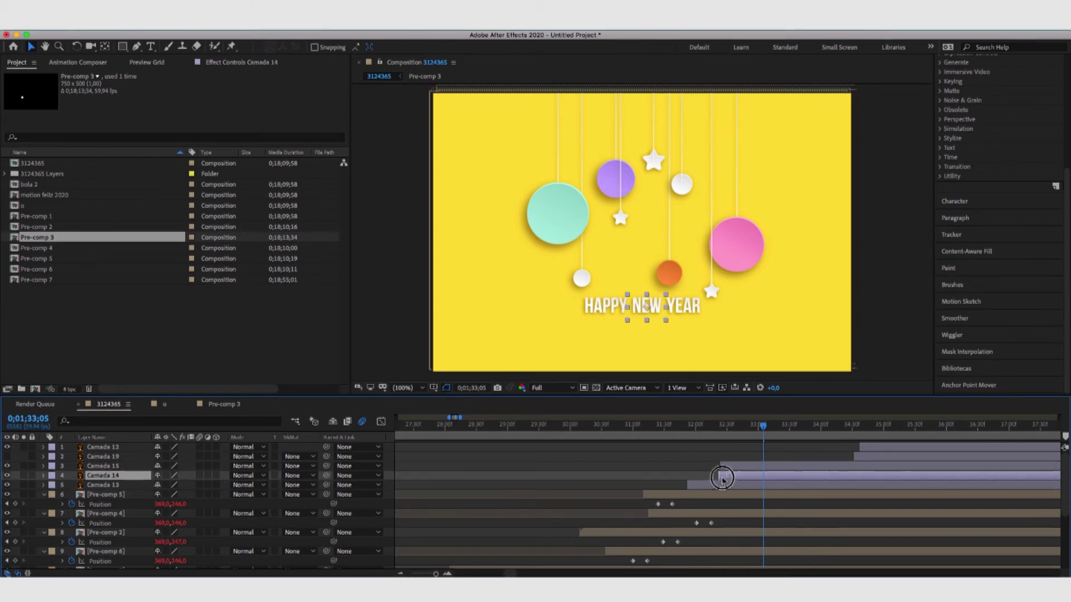
{"action": "left_click_drag", "start_coordinate": [754, 466], "coordinate": [691, 462]}
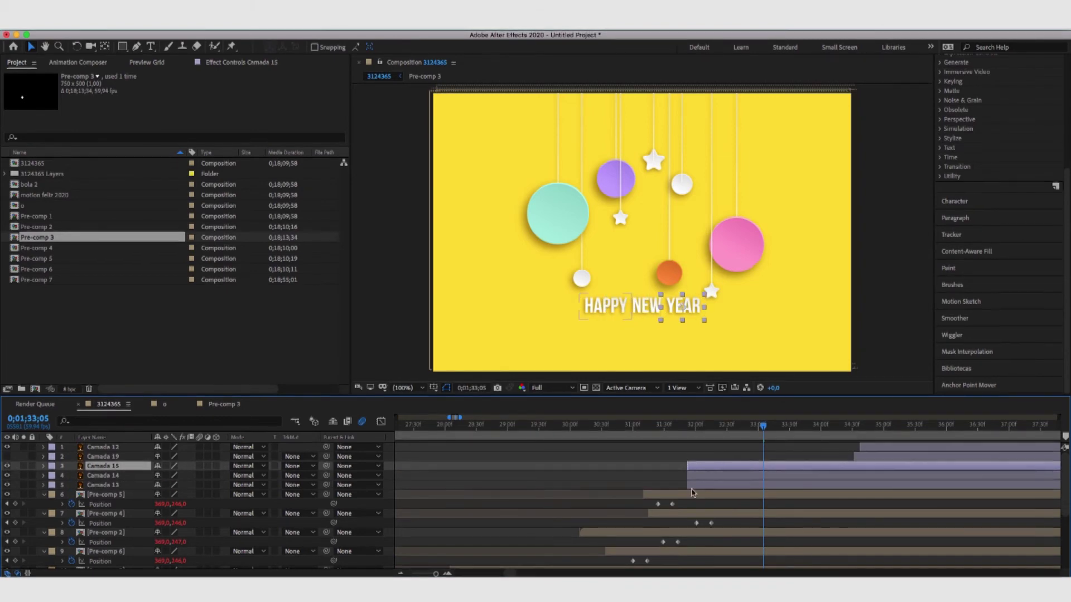
Open Animation Composer and display its Transition Presets in the preview grid.
{"action": "left_click", "coordinate": [343, 22]}
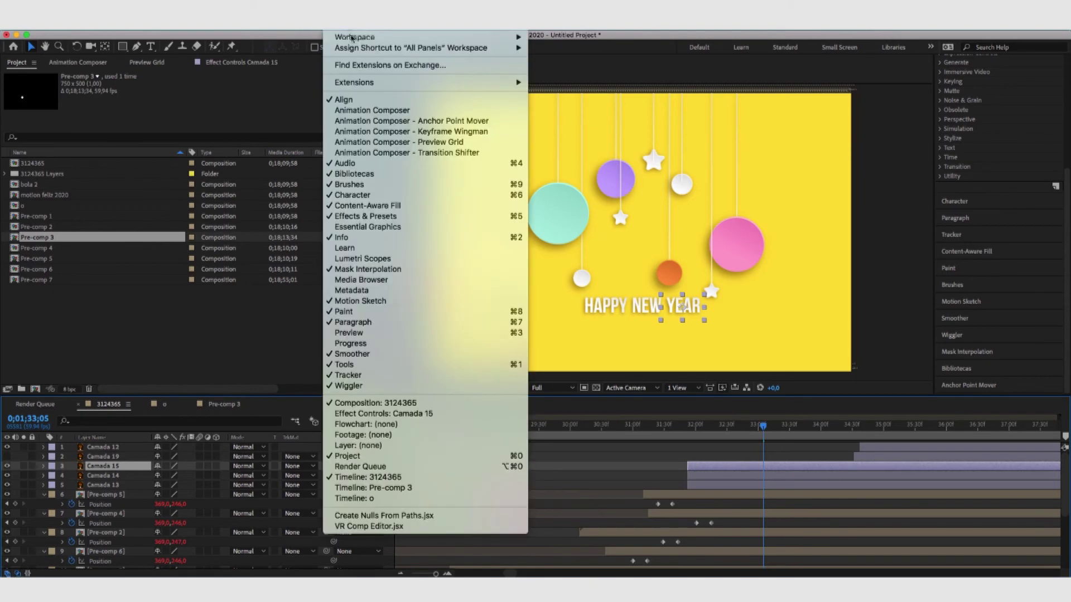
{"action": "left_click", "coordinate": [357, 110]}
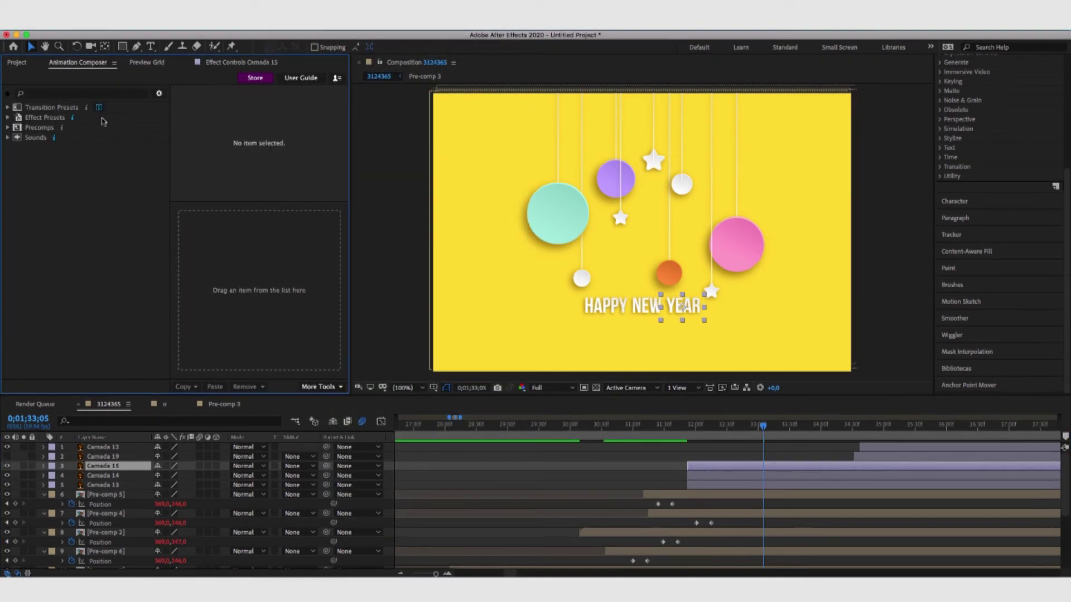
{"action": "left_click", "coordinate": [98, 107]}
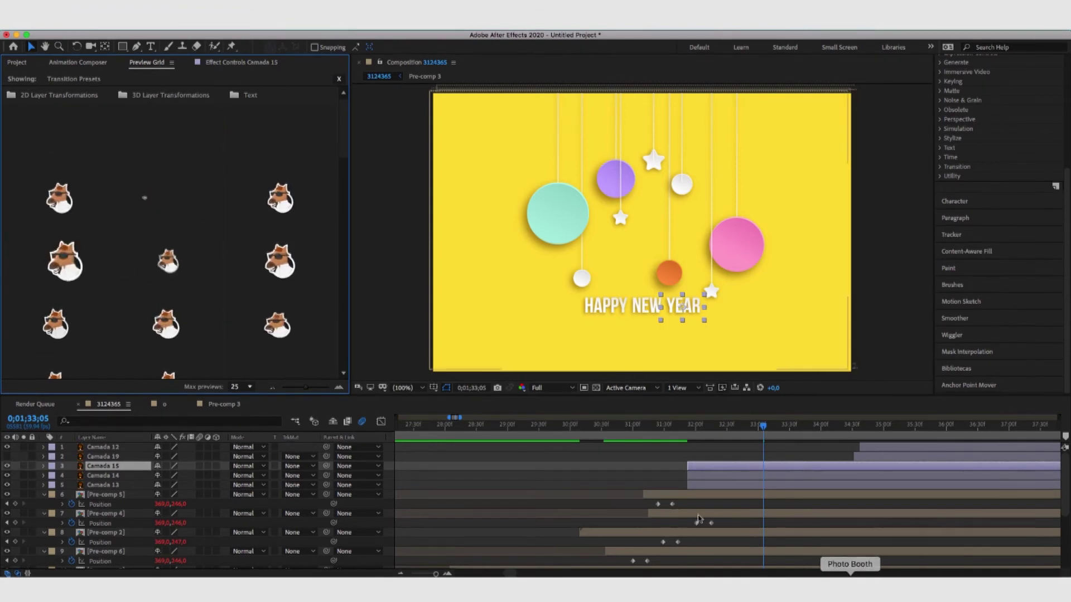
Split Camada 13, 14 and 15 at 0;01;33;35 and delete the parts after the split.
{"action": "left_click", "coordinate": [704, 485]}
{"action": "left_click_drag", "start_coordinate": [669, 440], "coordinate": [791, 423]}
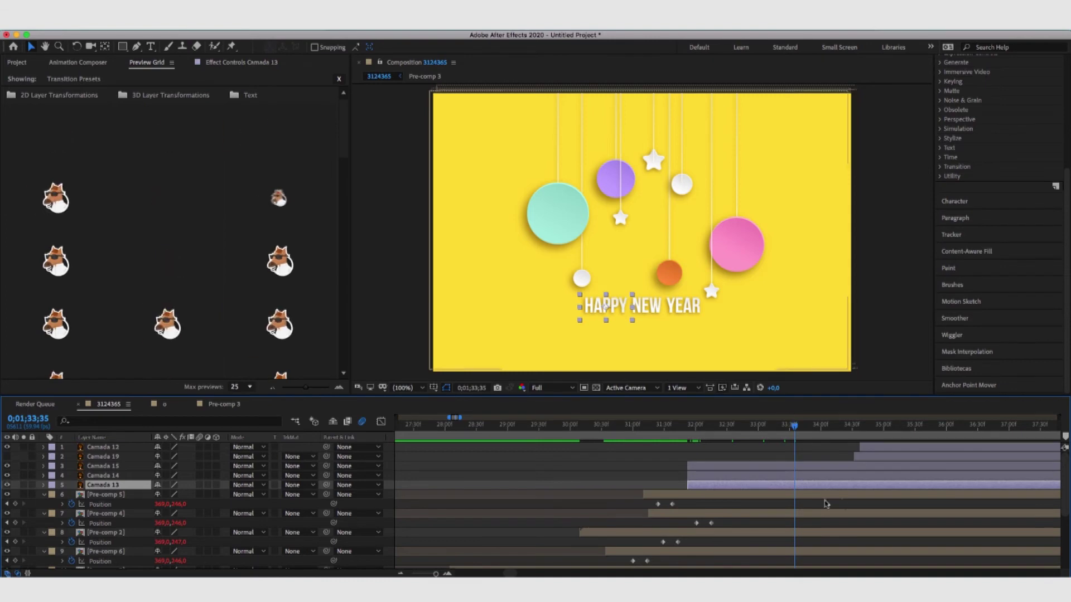
{"action": "left_click", "coordinate": [803, 476], "text": "shift"}
{"action": "left_click", "coordinate": [798, 467], "text": "shift"}
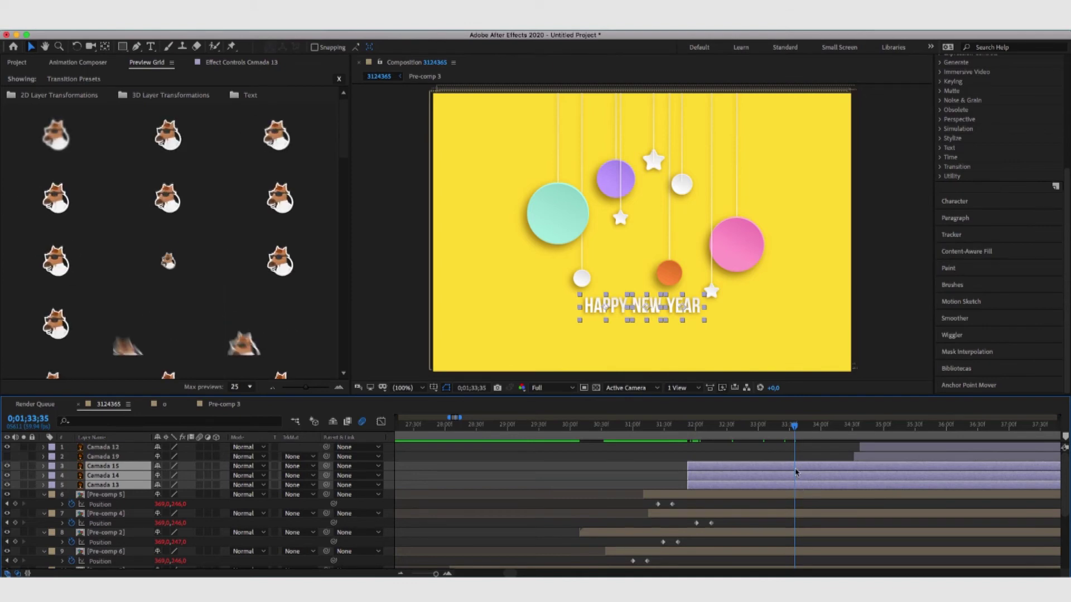
{"action": "key", "text": "super+shift+d"}
{"action": "key", "text": "Delete"}
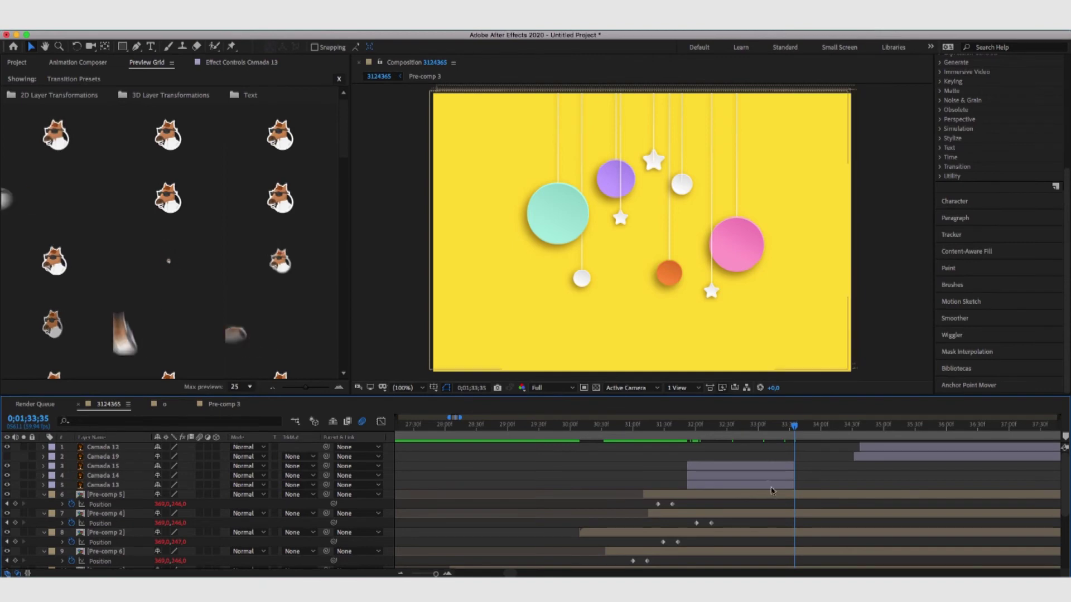
Apply the Bounce Scale From Anchor Point 1 transition to Camada 13, 14 and 15, animating both in and out.
{"action": "left_click", "coordinate": [720, 468]}
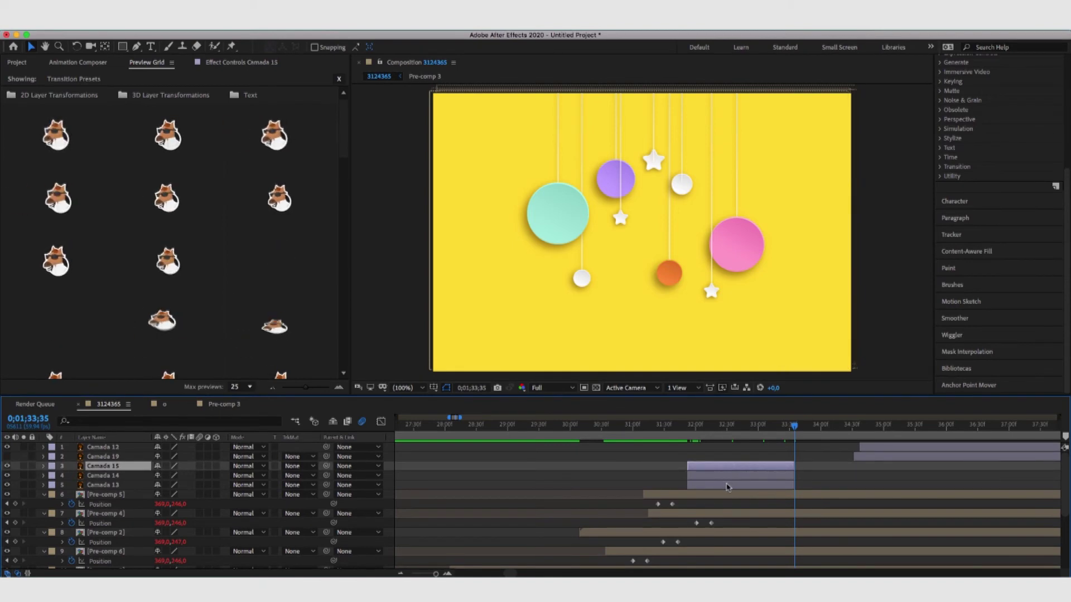
{"action": "left_click", "coordinate": [714, 484], "text": "shift"}
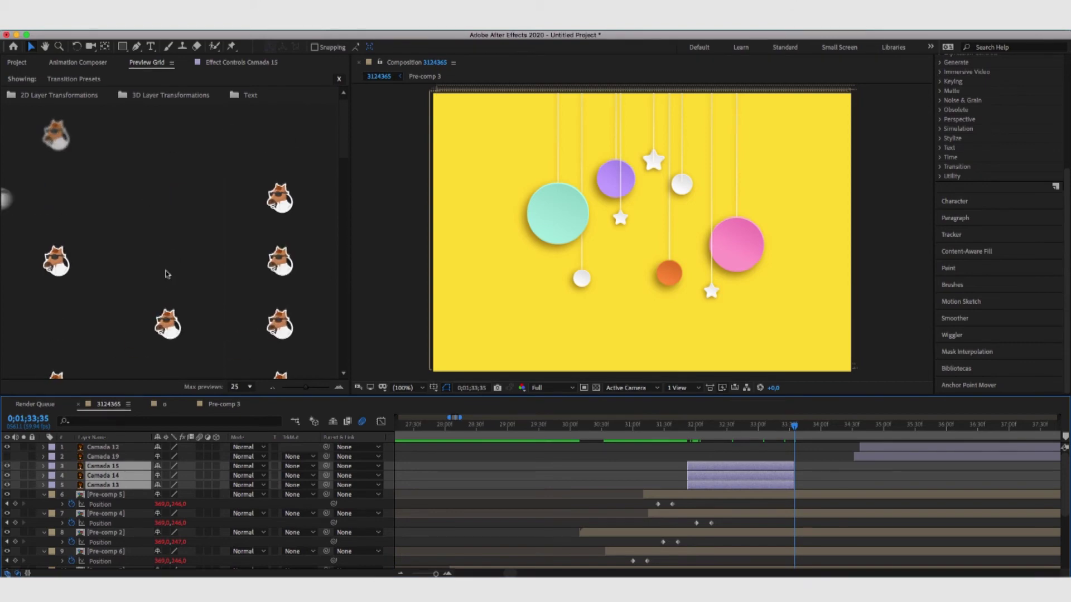
{"action": "left_click", "coordinate": [166, 262]}
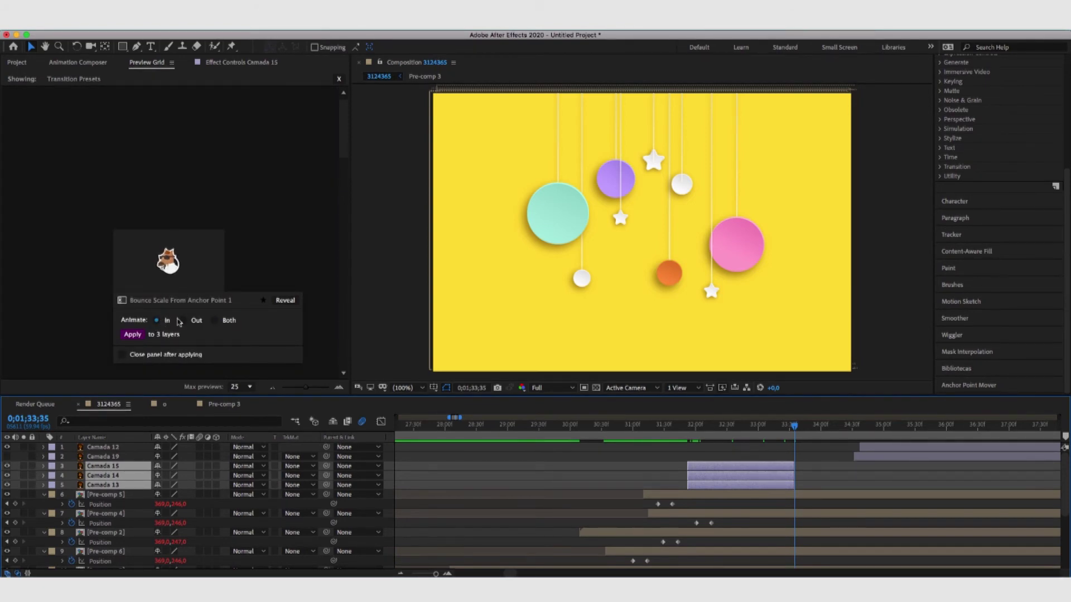
{"action": "left_click", "coordinate": [132, 335]}
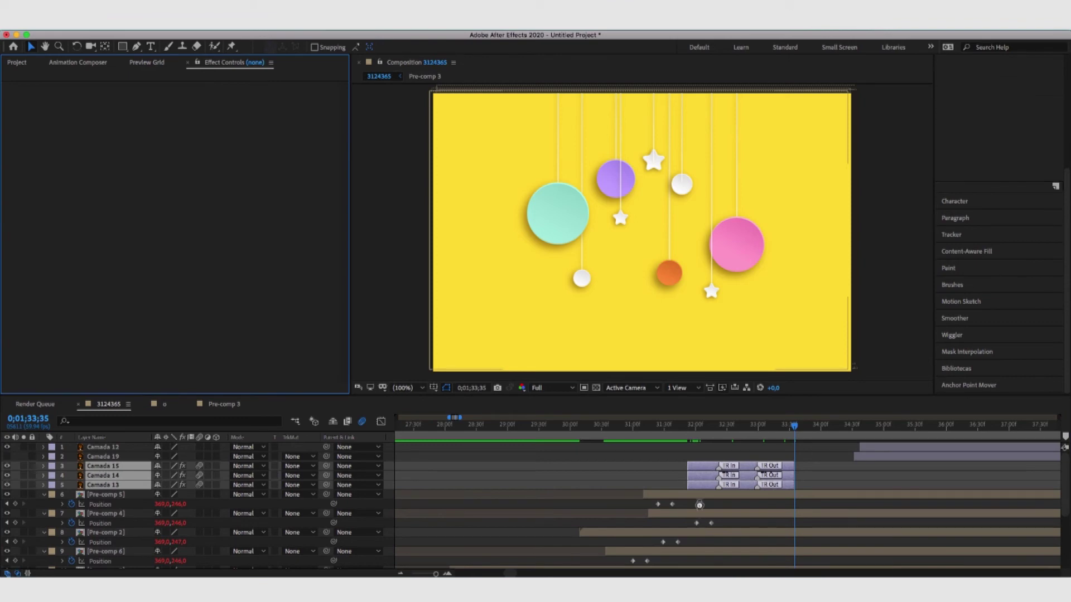
Check the greeting's transitions by moving the current time back to the start of the text layers at 0;01;31;52.
{"action": "left_click", "coordinate": [678, 427]}
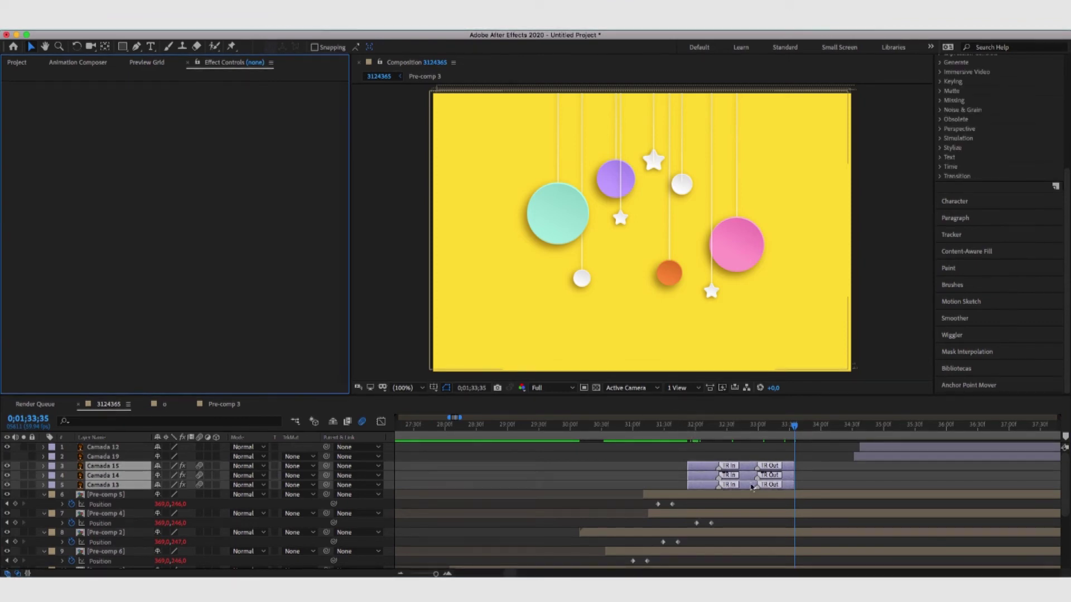
{"action": "left_click", "coordinate": [772, 485]}
{"action": "key", "text": "Page_Up"}
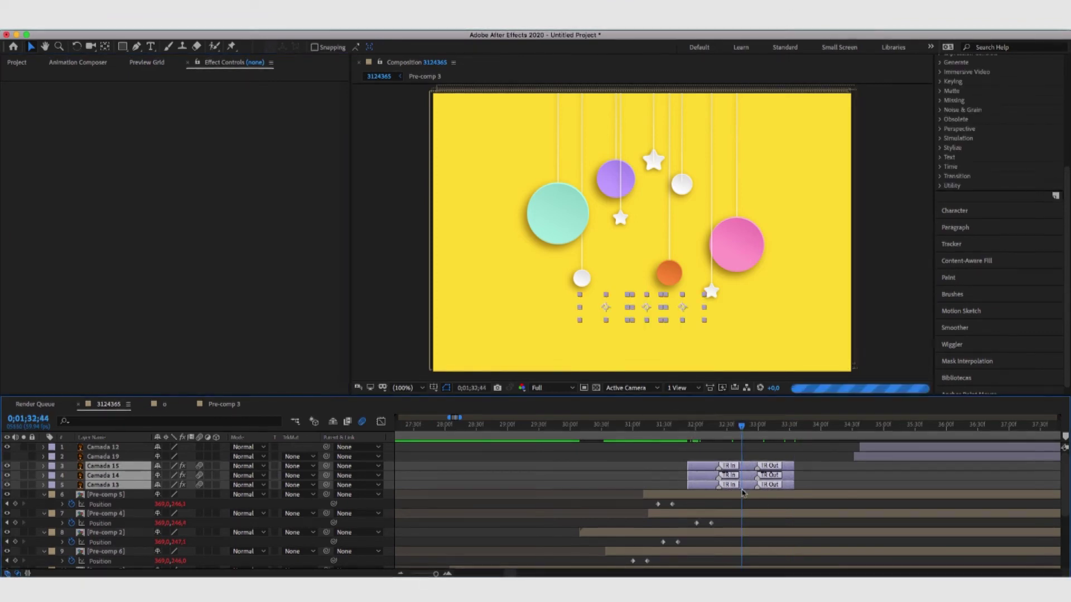
{"action": "left_click", "coordinate": [688, 431]}
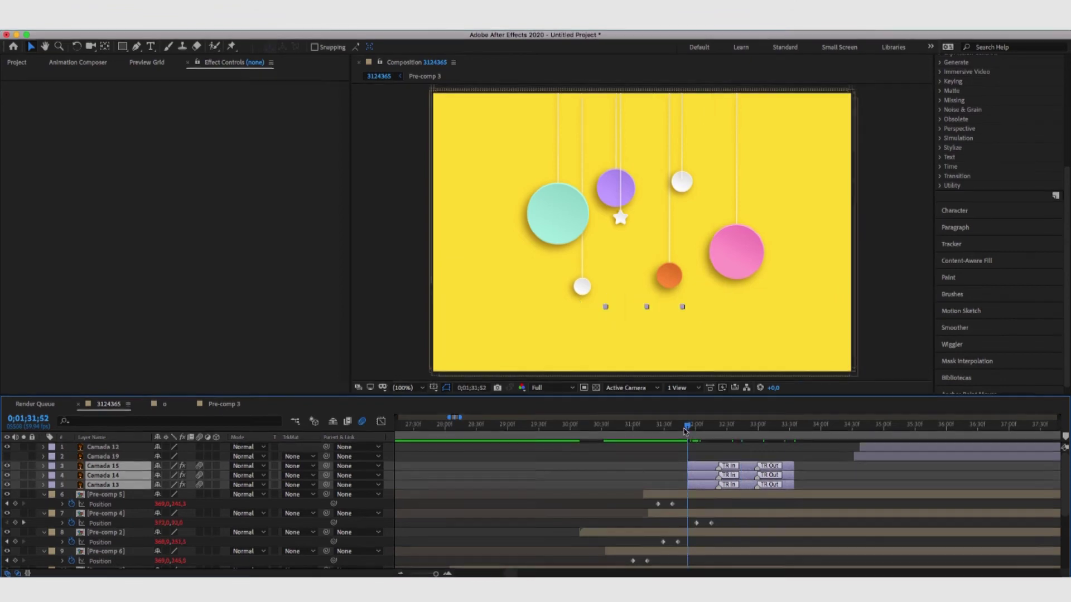
Play back the greeting's bounce transitions starting from 0;01;31;41.
{"action": "key", "text": "space"}
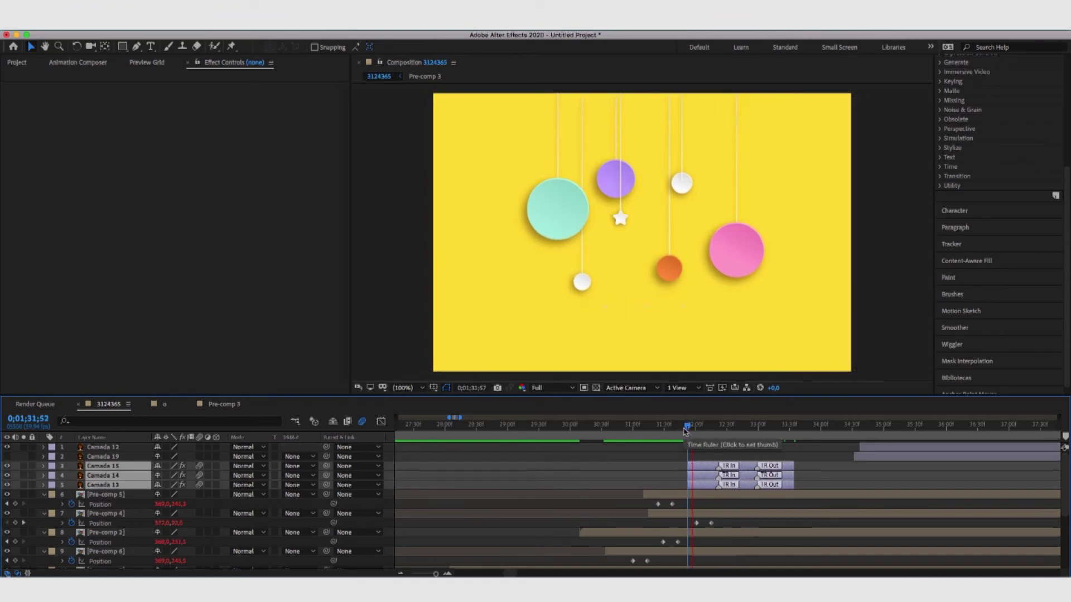
{"action": "key", "text": "space"}
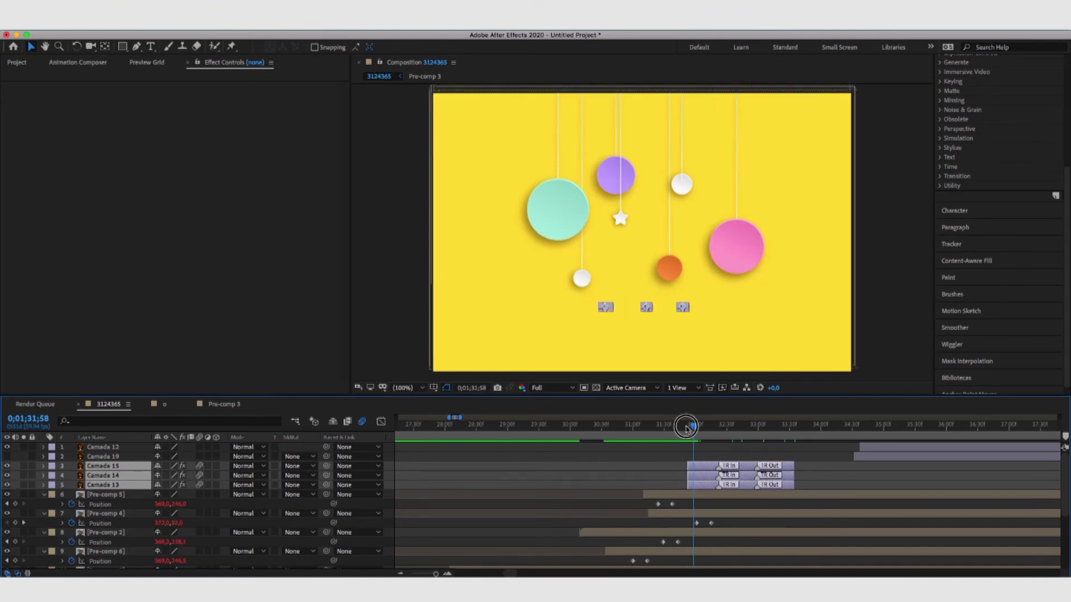
{"action": "left_click", "coordinate": [677, 426]}
{"action": "key", "text": "space"}
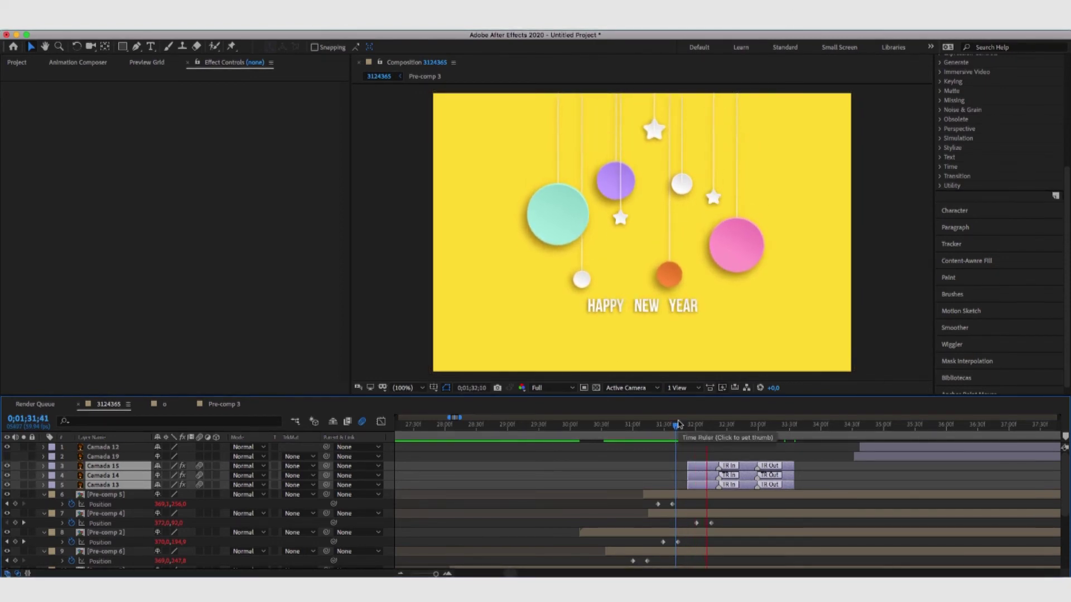
{"action": "key", "text": "space"}
Stagger Camada 13, 14 and 15 in time so HAPPY, NEW and YEAR enter one after another, and return to 0;01;31;16.
{"action": "left_click_drag", "start_coordinate": [706, 476], "coordinate": [784, 468]}
{"action": "key", "text": "F2"}
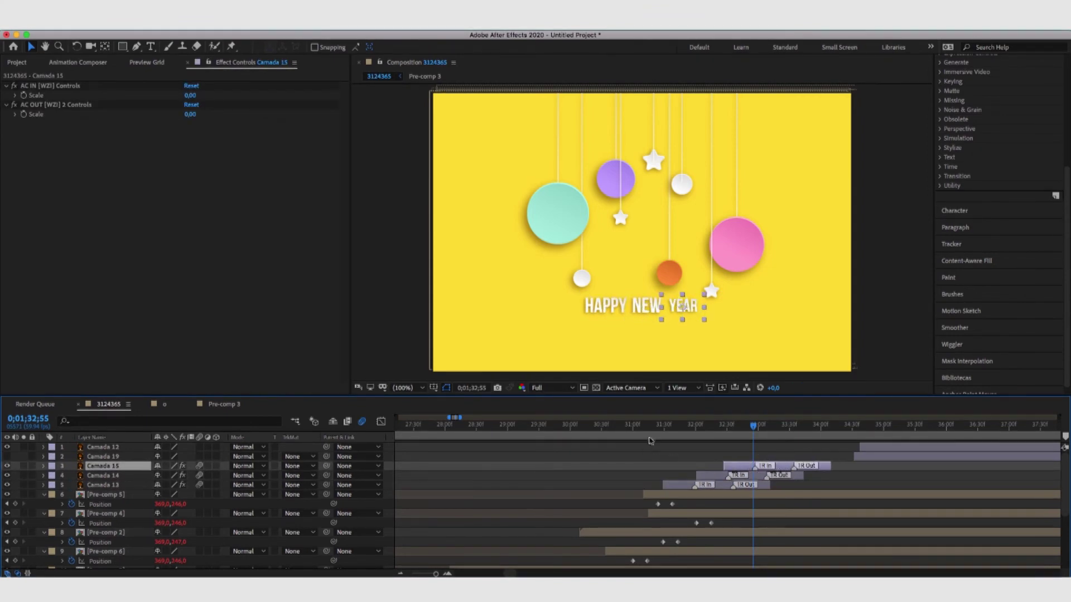
{"action": "left_click", "coordinate": [650, 426]}
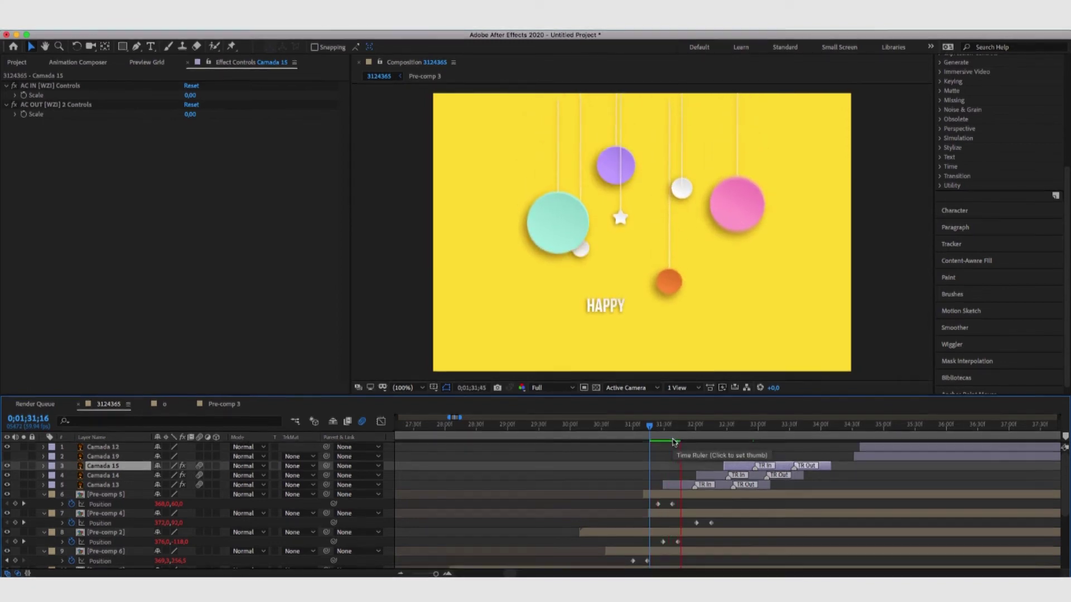
Preview the staggered words at Quarter resolution and set the preview resolution to Half when finished.
{"action": "left_click", "coordinate": [552, 388]}
{"action": "left_click", "coordinate": [549, 451]}
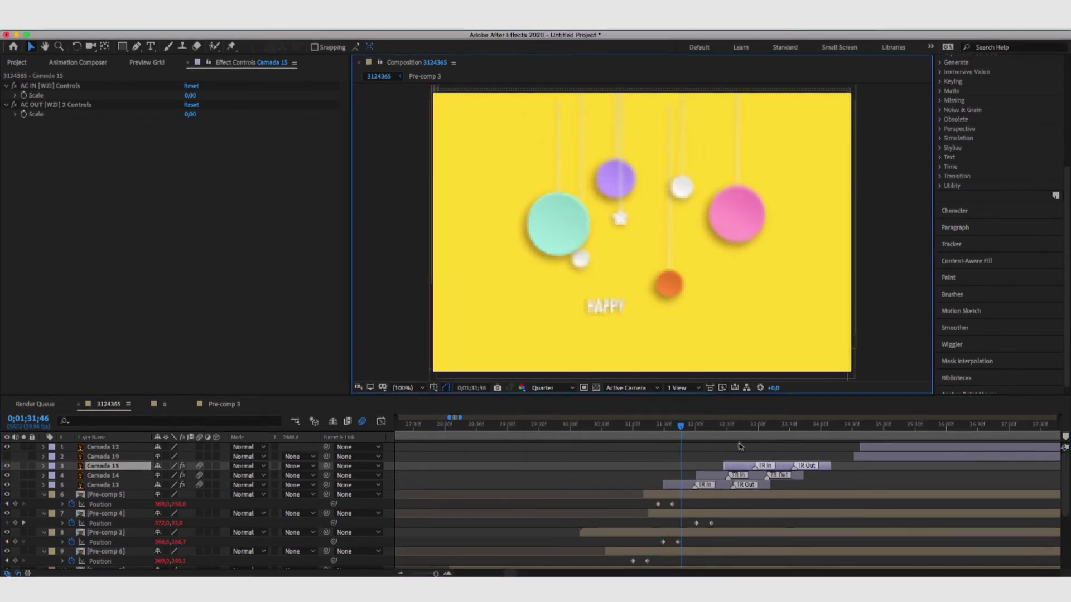
{"action": "left_click", "coordinate": [645, 427]}
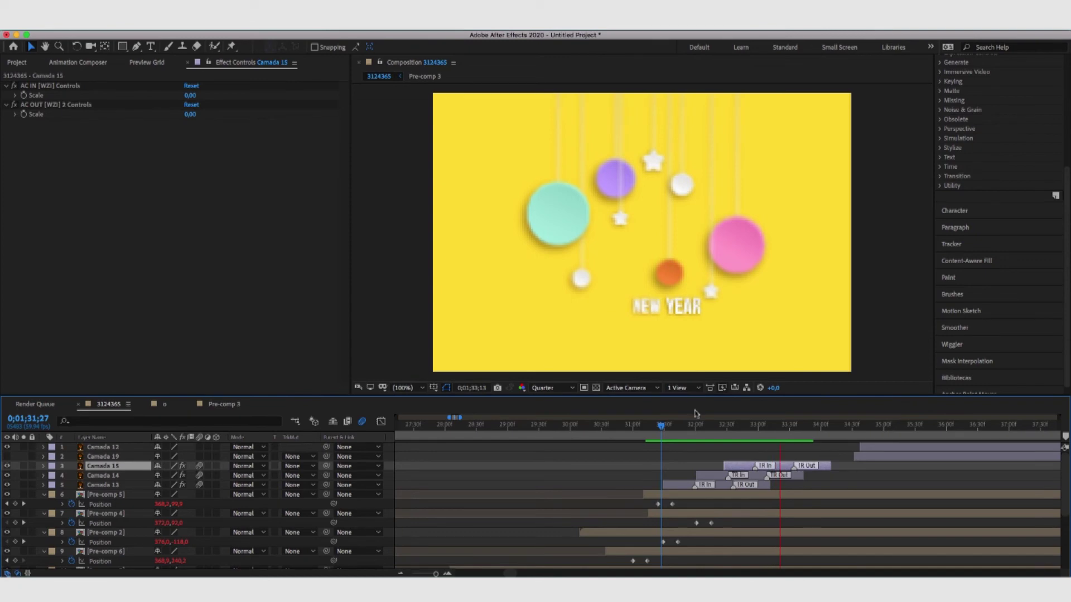
{"action": "left_click", "coordinate": [549, 388]}
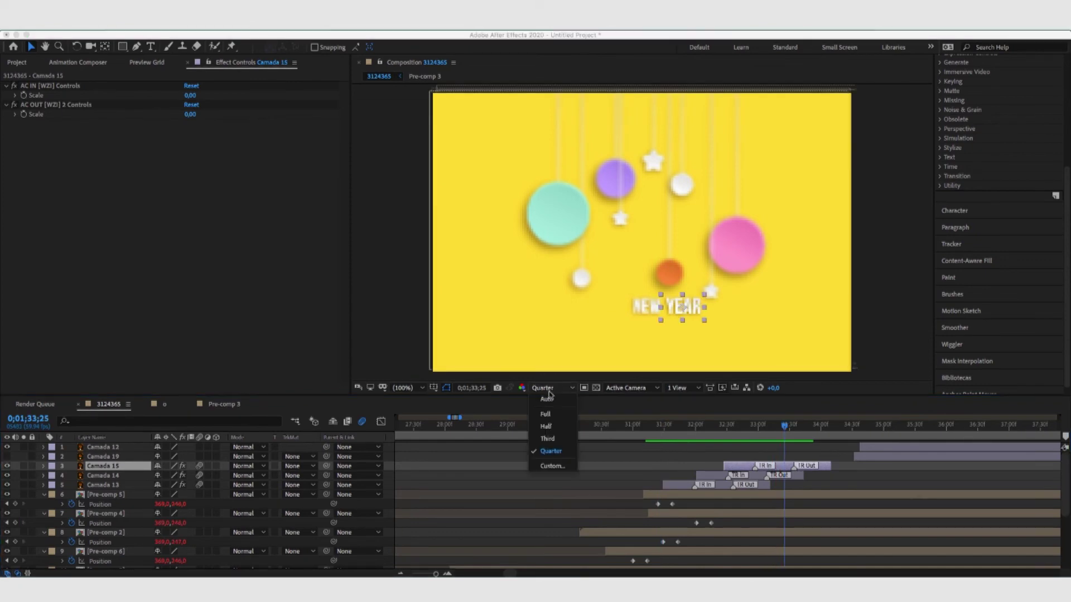
{"action": "left_click", "coordinate": [546, 427]}
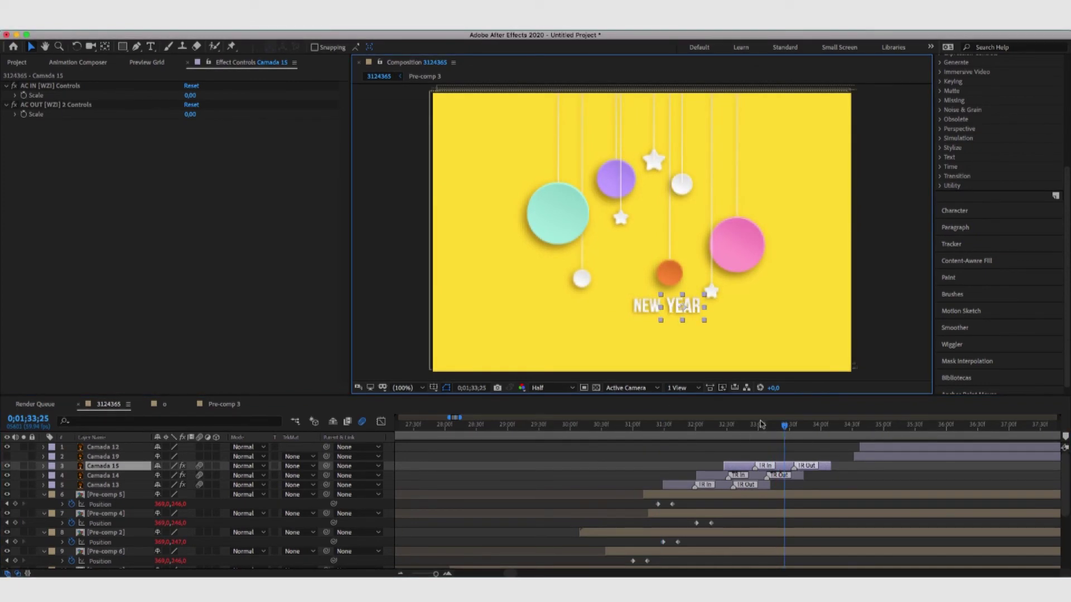
Move Camada 14 and 15 earlier and shift the entrance markers of Camada 13 and 15 earlier to tighten the word timing.
{"action": "left_click", "coordinate": [714, 478]}
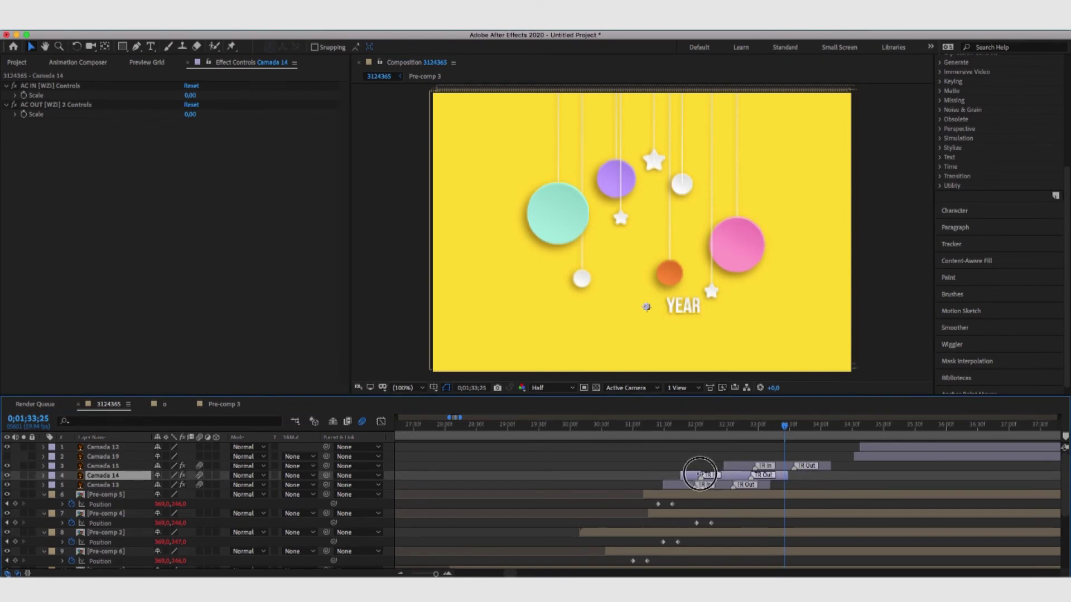
{"action": "left_click", "coordinate": [682, 485]}
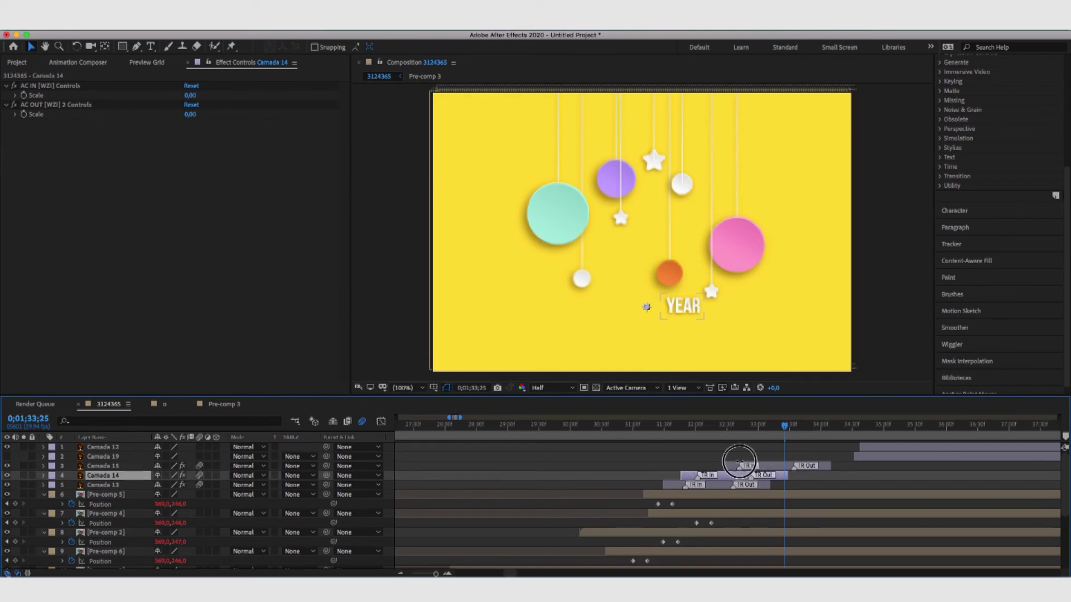
{"action": "mouse_move", "coordinate": [765, 469]}
{"action": "left_mouse_down"}
{"action": "mouse_move", "coordinate": [746, 469]}
{"action": "mouse_move", "coordinate": [788, 468]}
{"action": "left_mouse_up"}
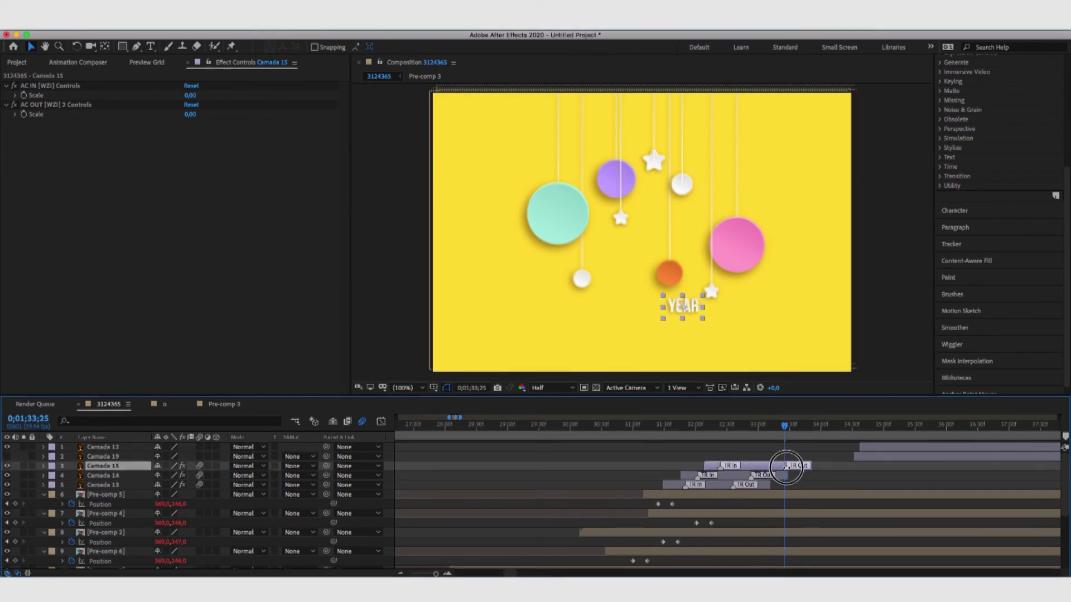
Delete Camada 19 and move the 2020 layer, Camada 12, earlier so it starts while the greeting is still on screen.
{"action": "left_click_drag", "start_coordinate": [865, 456], "coordinate": [779, 456]}
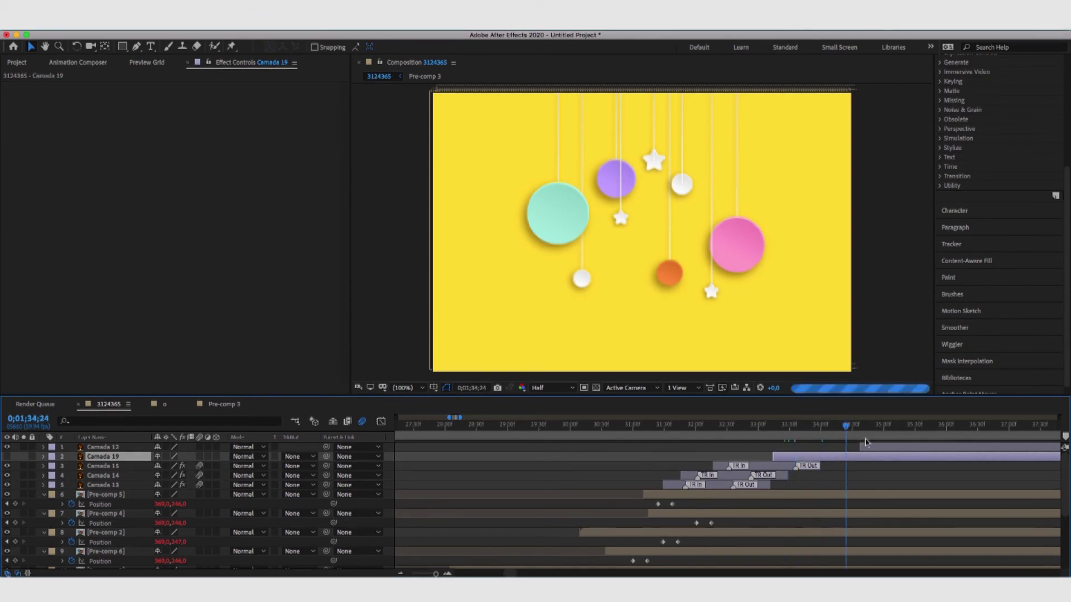
{"action": "left_click_drag", "start_coordinate": [873, 447], "coordinate": [820, 450]}
{"action": "left_click", "coordinate": [840, 457]}
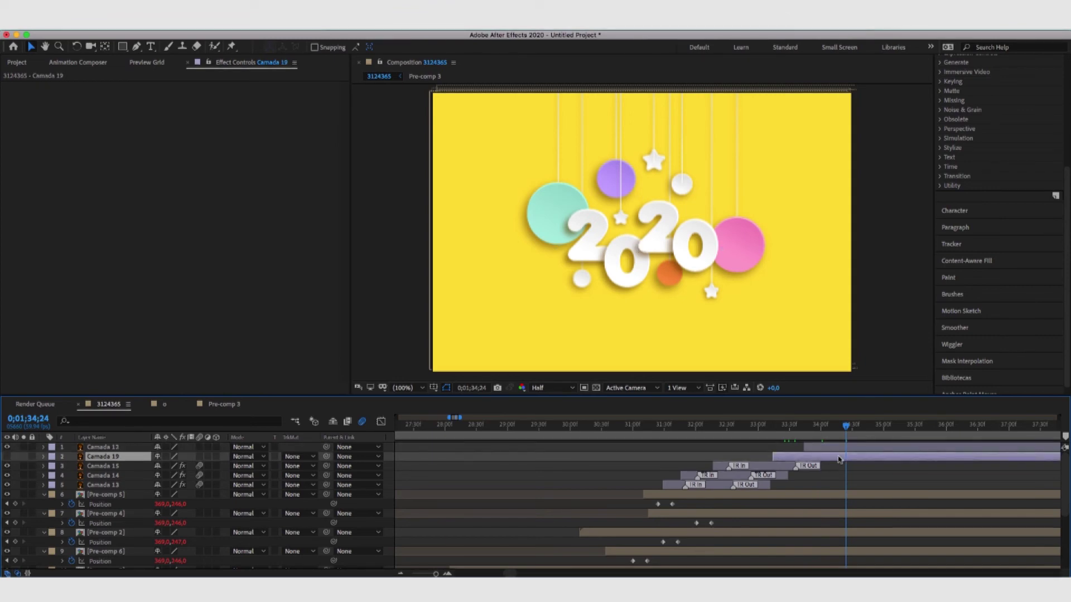
{"action": "key", "text": "Delete"}
{"action": "left_click_drag", "start_coordinate": [827, 447], "coordinate": [767, 448]}
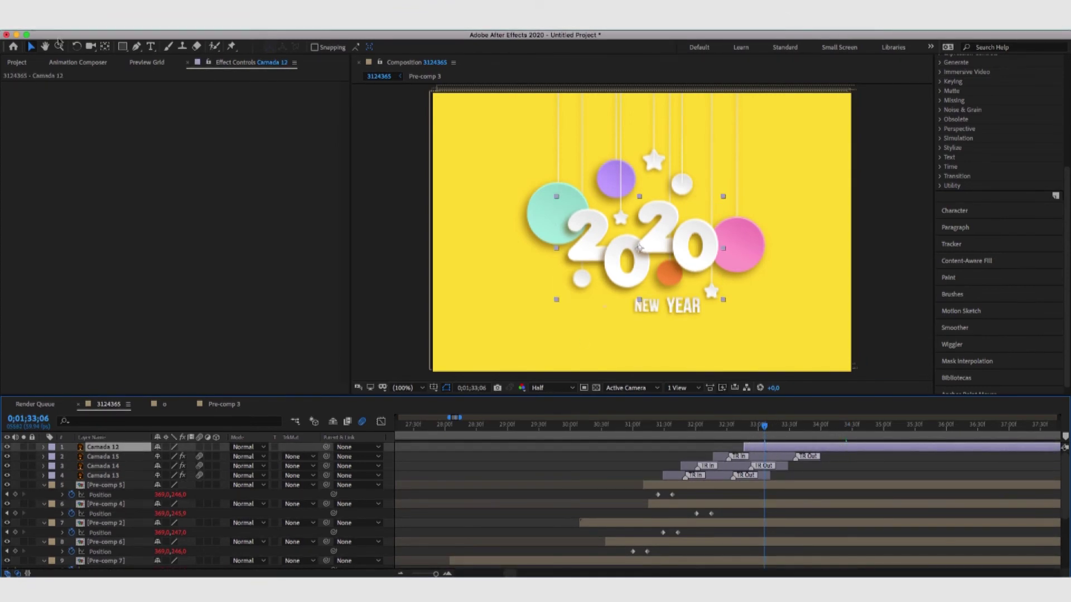
Browse the transition presets and open the options of Ease Rotate NS From Behind 2.
{"action": "left_click", "coordinate": [146, 62]}
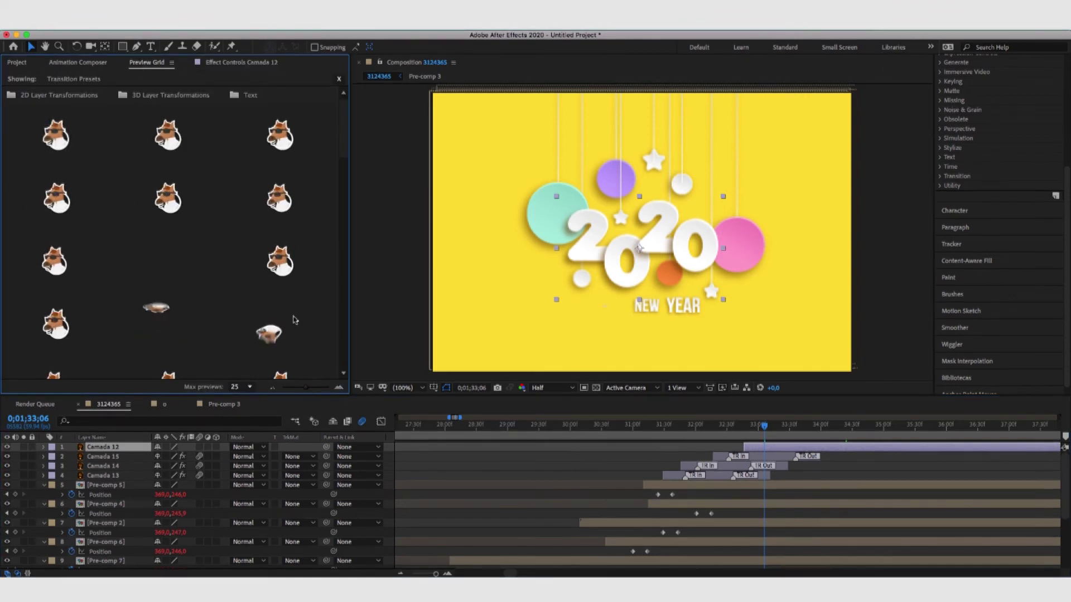
{"action": "scroll", "coordinate": [223, 273], "scroll_direction": "down", "scroll_amount": 2}
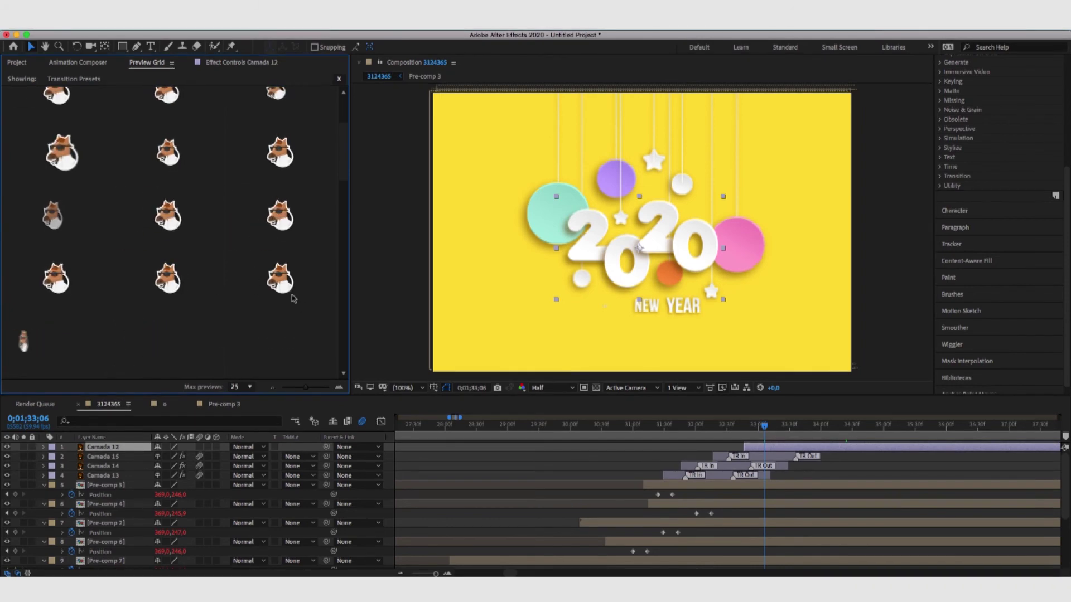
{"action": "left_click", "coordinate": [69, 339]}
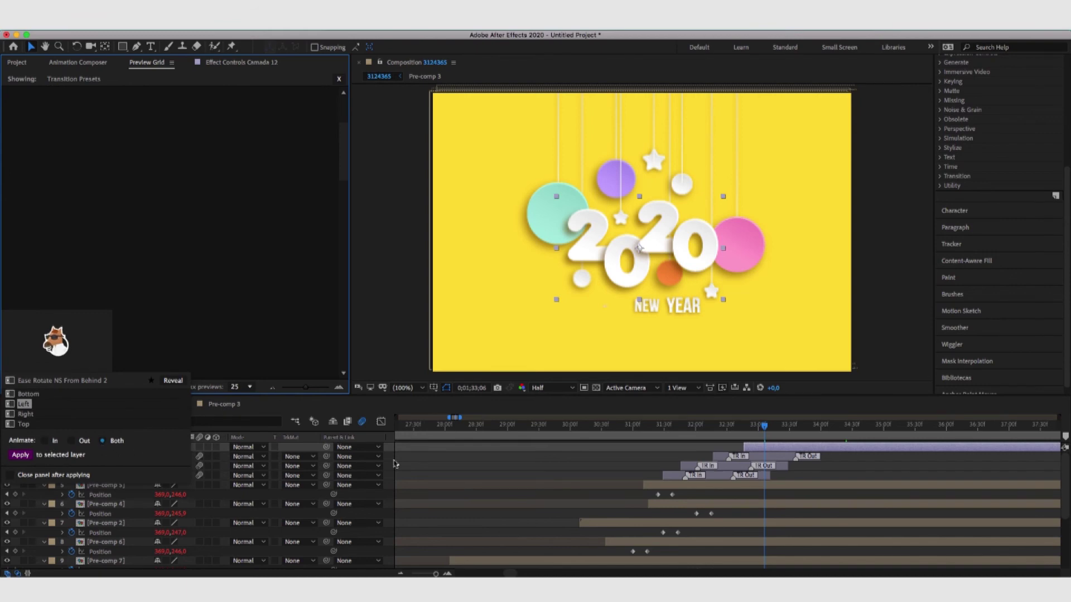
Split Camada 12 at 0;01;33;35 and delete the part after the split.
{"action": "left_click", "coordinate": [794, 426]}
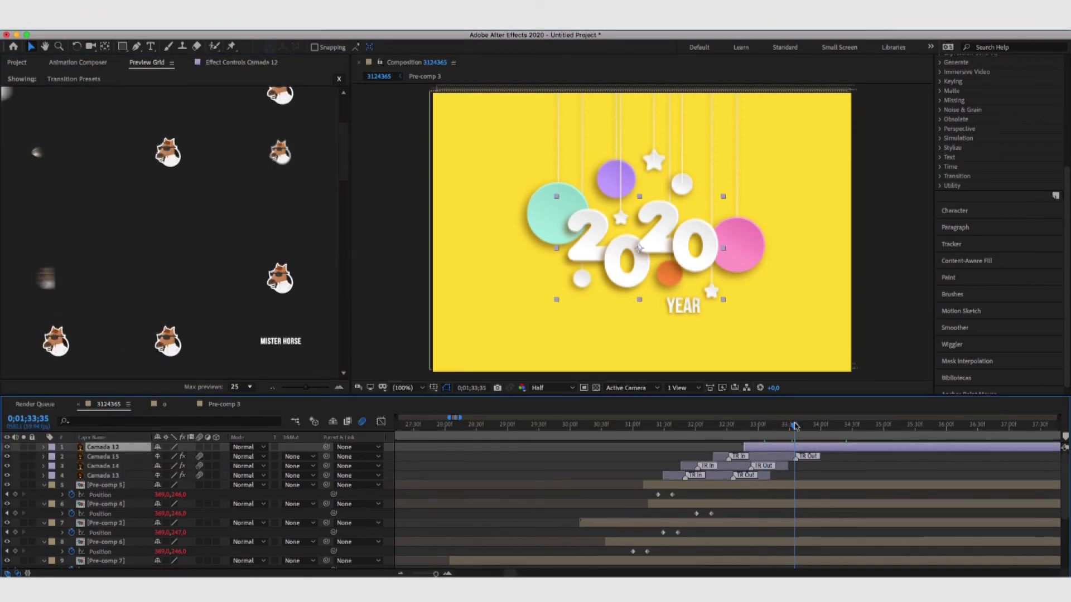
{"action": "key", "text": "super+shift+d"}
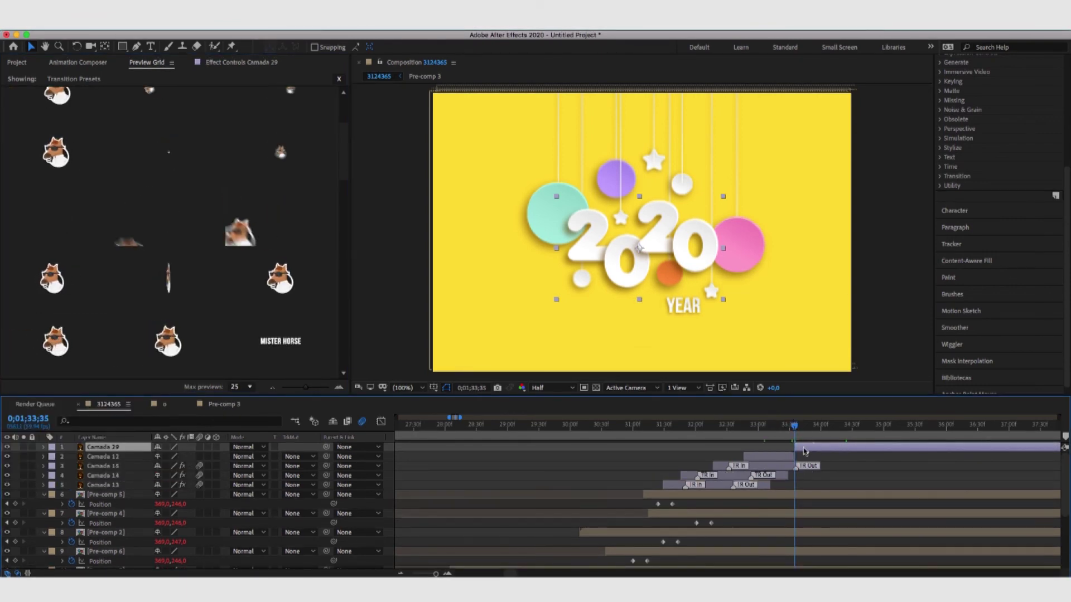
{"action": "key", "text": "Delete"}
Apply Ease Rotate NS From Behind 2 (Left) to Camada 12, animating both in and out, and convert the layer to 3D.
{"action": "left_click", "coordinate": [768, 426]}
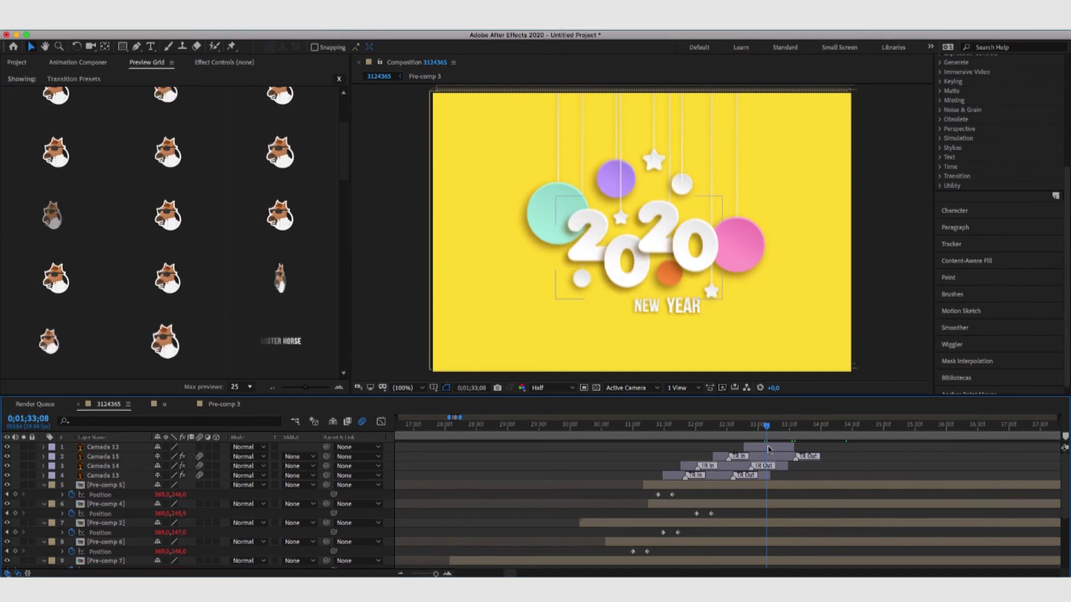
{"action": "left_click", "coordinate": [768, 450]}
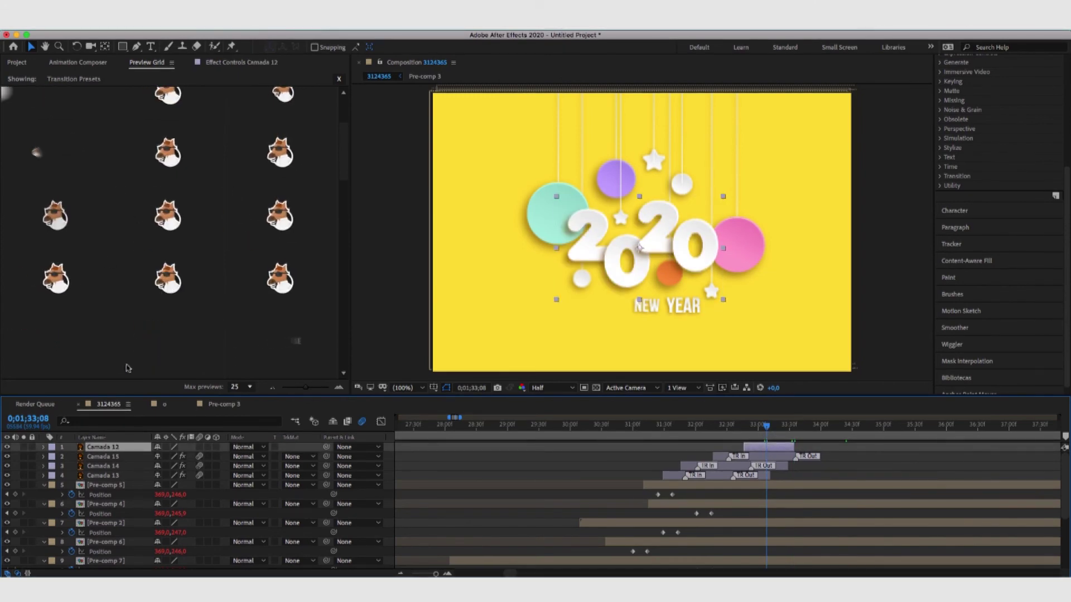
{"action": "left_click", "coordinate": [83, 346]}
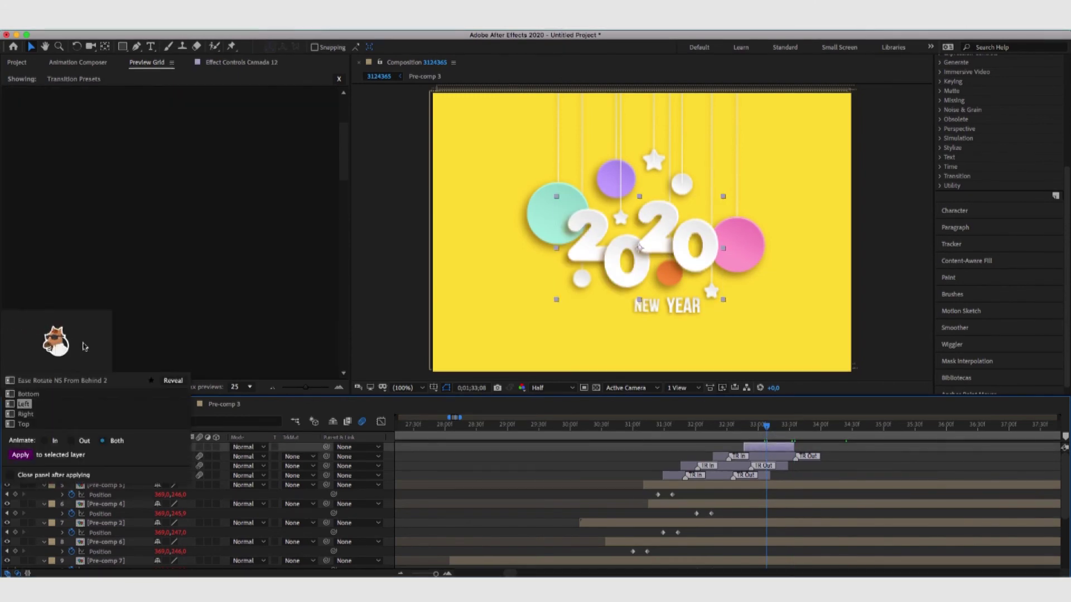
{"action": "left_click", "coordinate": [23, 454]}
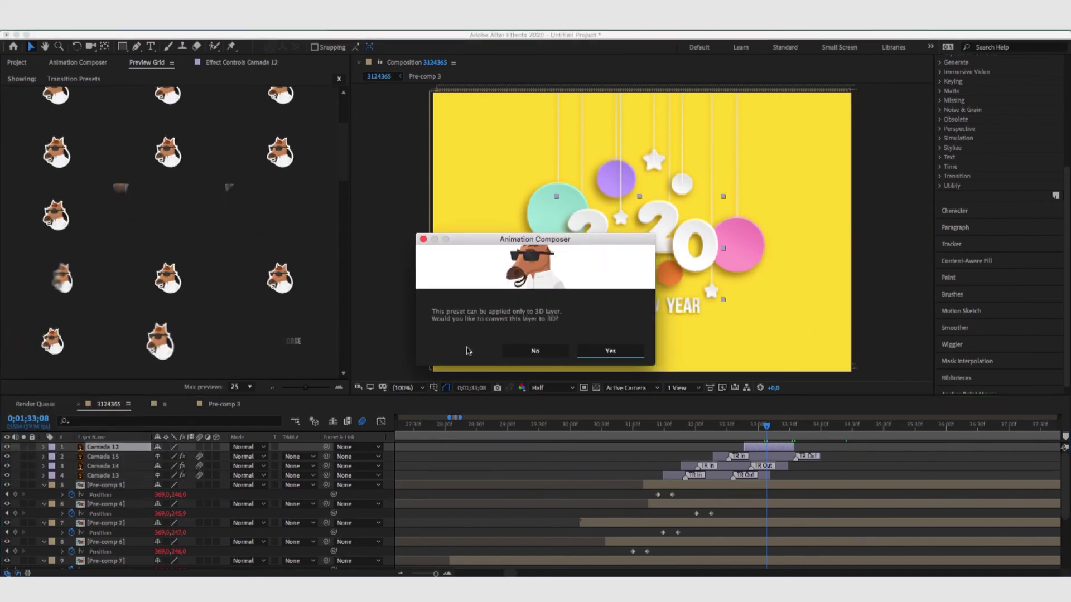
{"action": "left_click", "coordinate": [619, 350]}
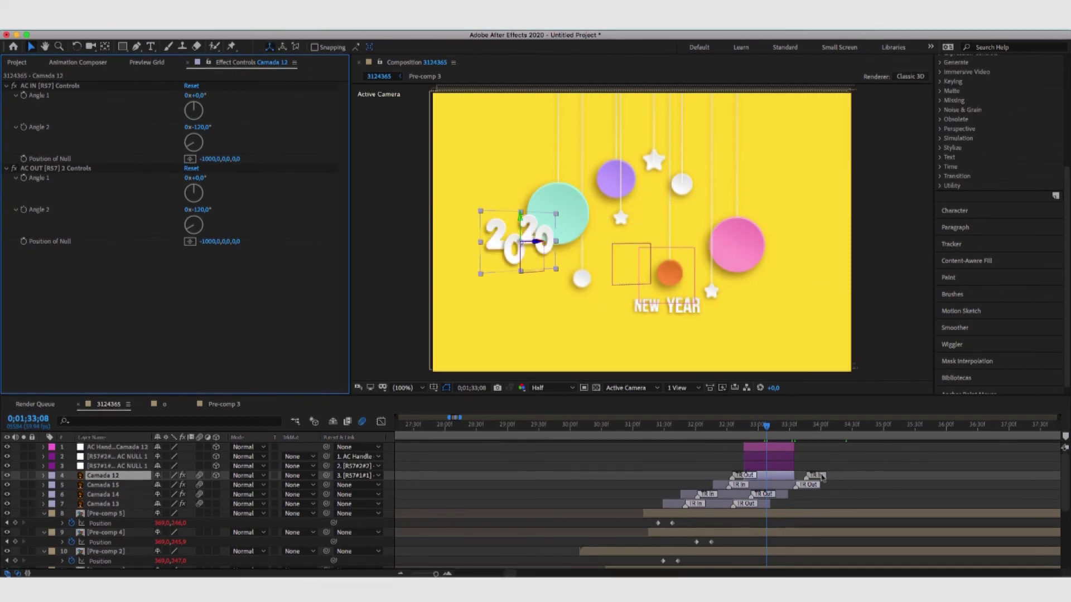
Play back the 2020 layer's rotating transition together with the greeting from 0;01;31;15.
{"action": "left_click", "coordinate": [663, 425]}
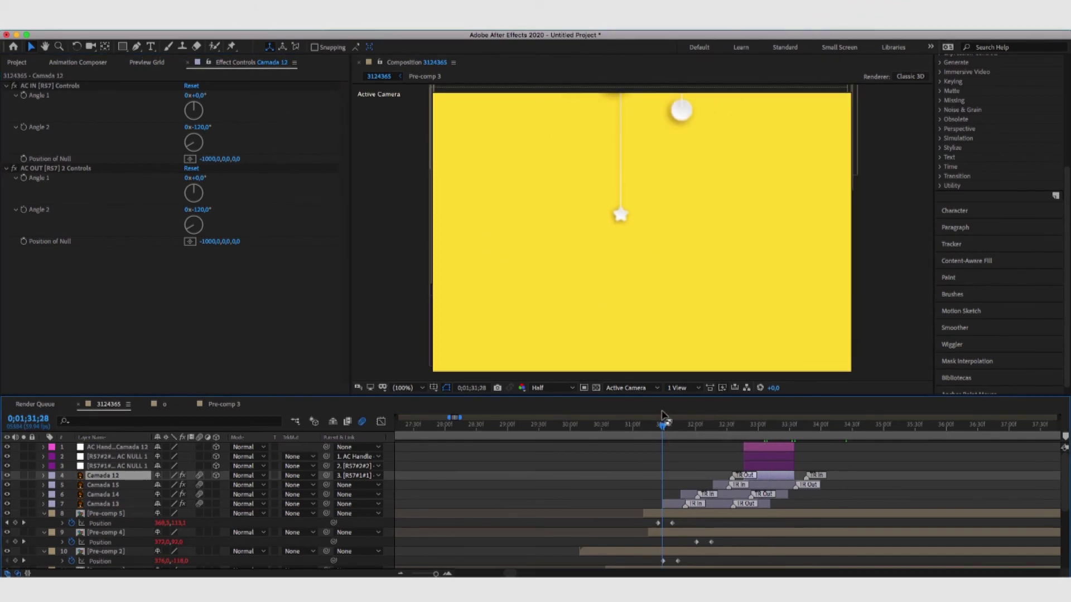
{"action": "left_click", "coordinate": [657, 425]}
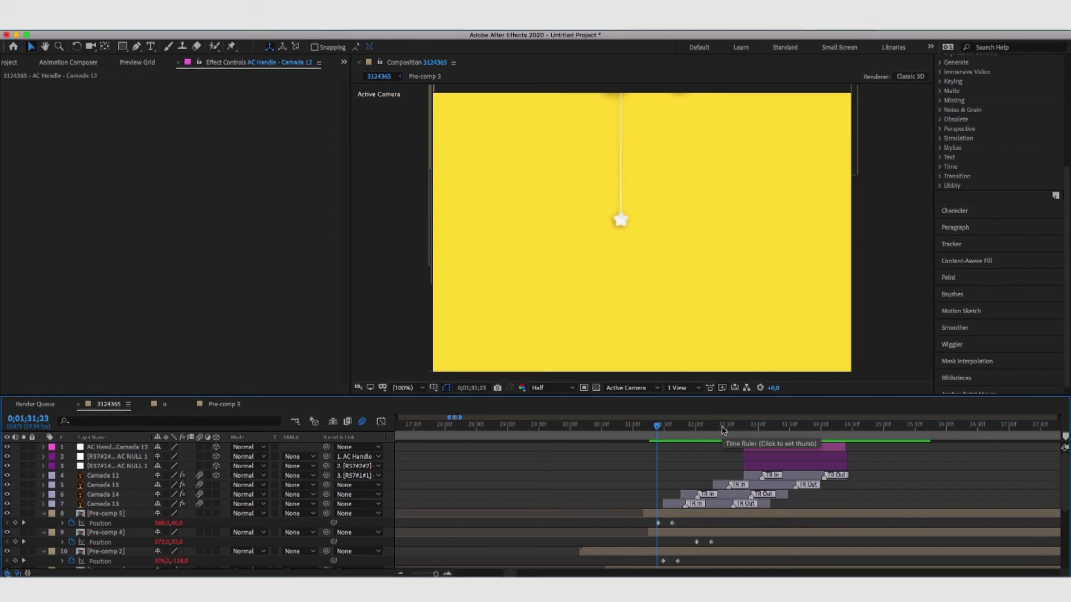
{"action": "mouse_move", "coordinate": [656, 425]}
{"action": "left_mouse_down"}
{"action": "mouse_move", "coordinate": [633, 426]}
{"action": "mouse_move", "coordinate": [648, 426]}
{"action": "left_mouse_up"}
{"action": "key", "text": "space"}
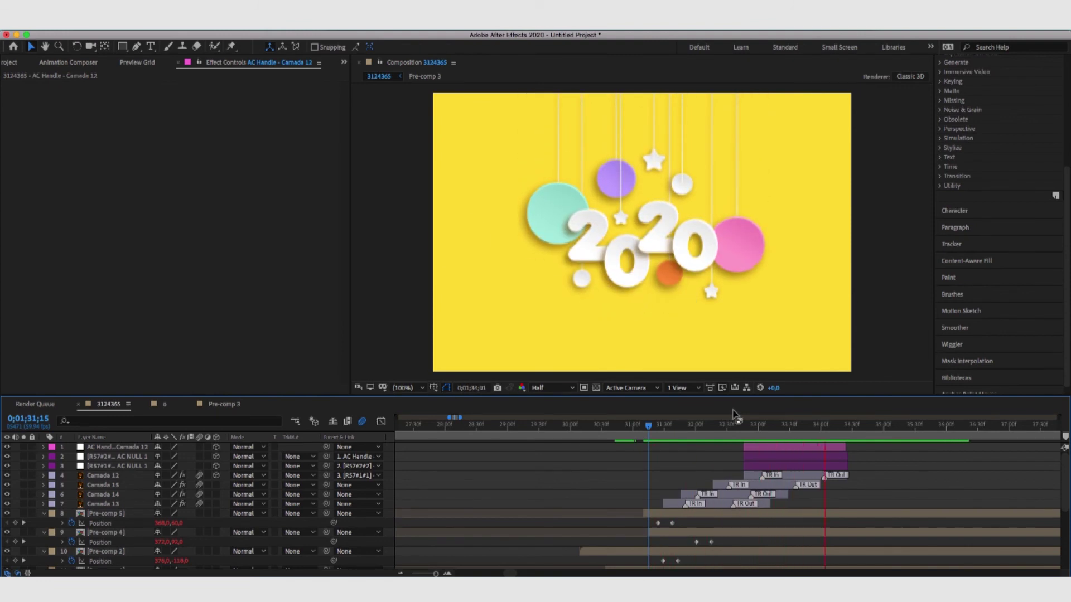
{"action": "key", "text": "space"}
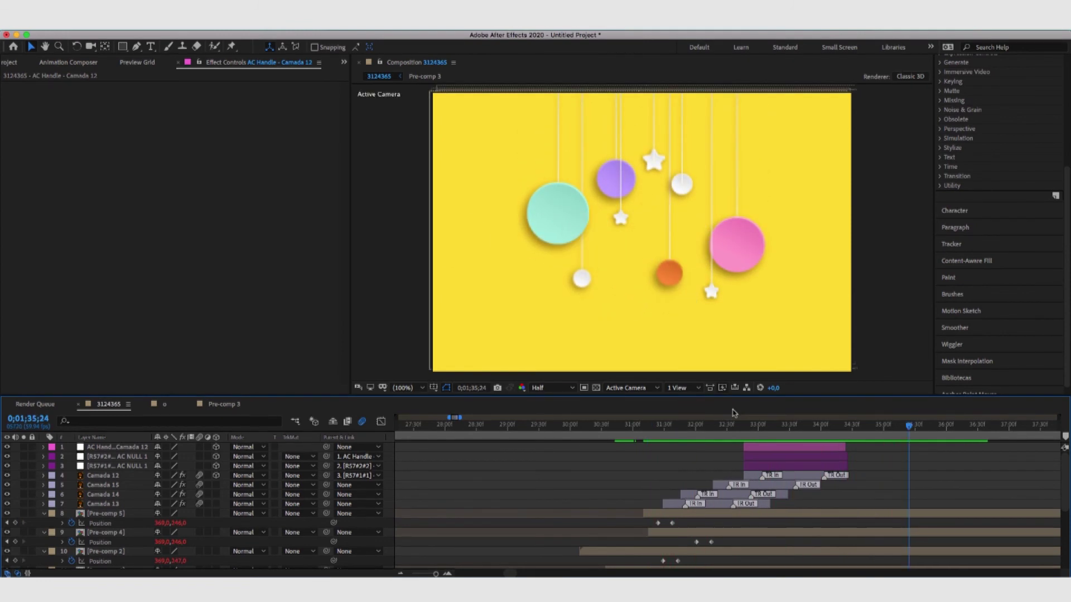
Play back the complete ornament, greeting and 2020 animation from 0;01;30;45.
{"action": "scroll", "coordinate": [748, 558], "scroll_direction": "down", "scroll_amount": 2}
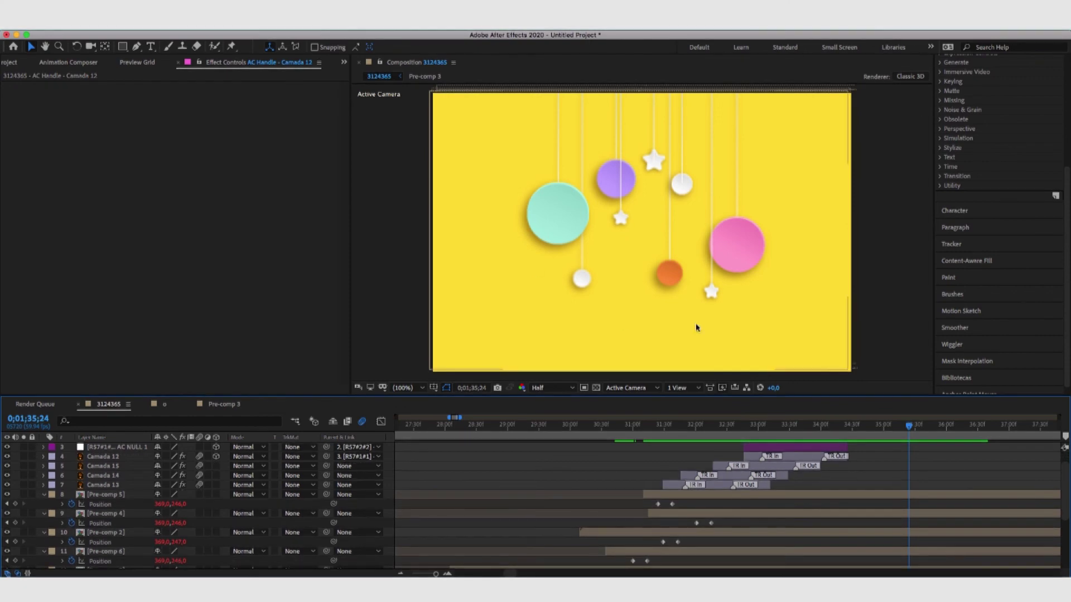
{"action": "left_click", "coordinate": [615, 435]}
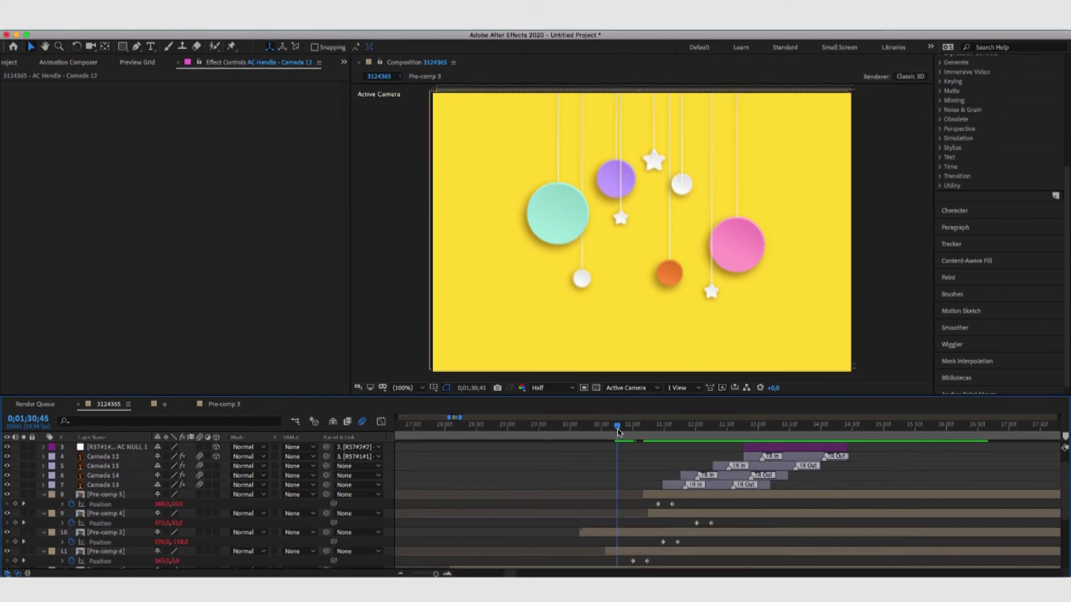
{"action": "key", "text": "space"}
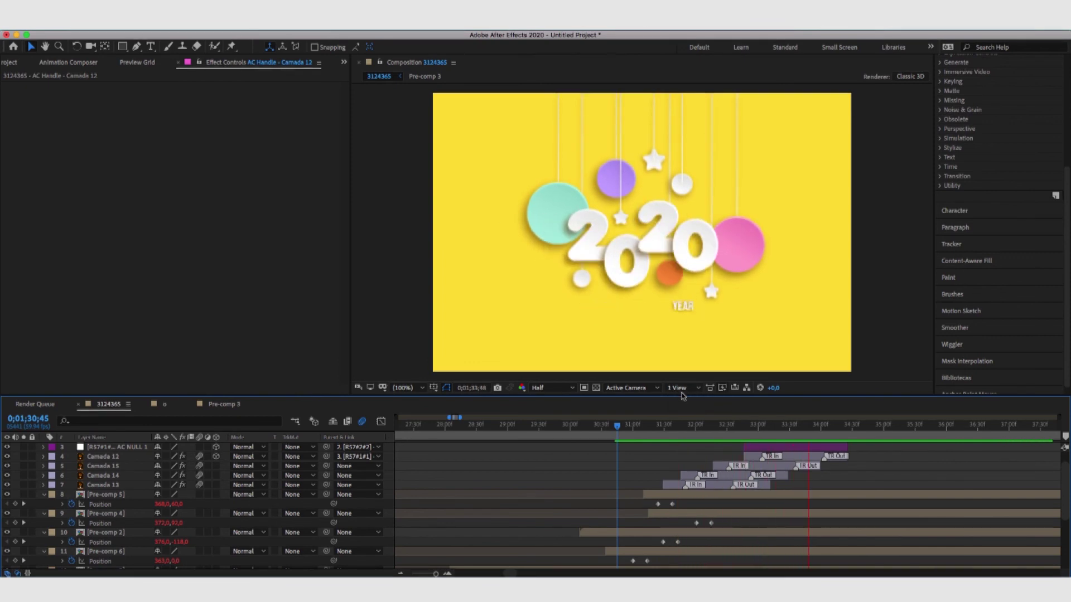
{"action": "key", "text": "space"}
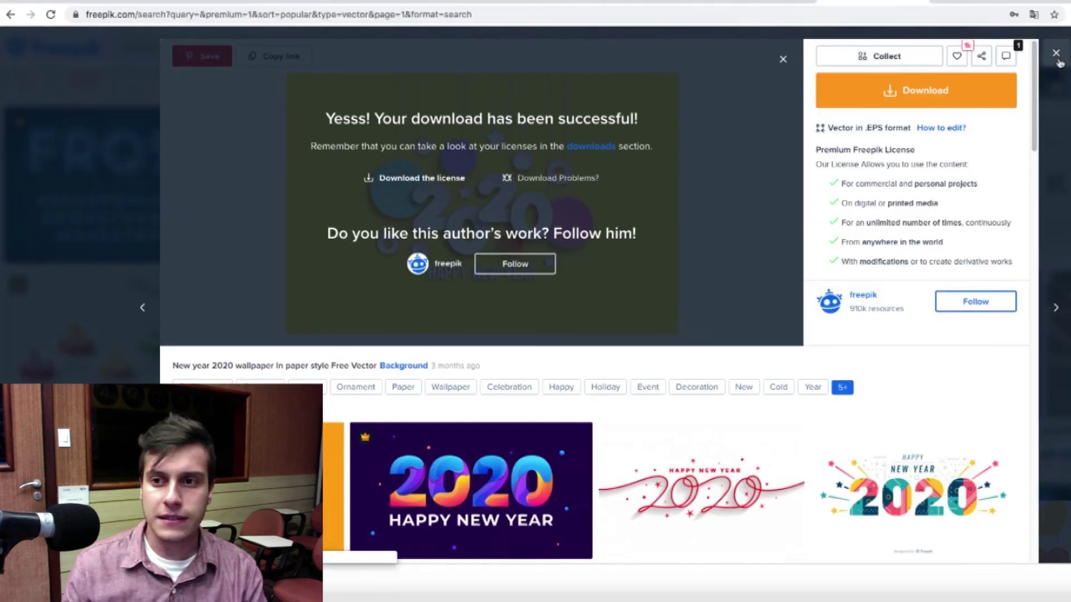
In the browser, close Freepik's New Year 2020 download view and look through the vector results to the end of the page.
{"action": "key", "text": "Escape"}
{"action": "scroll", "coordinate": [394, 452], "scroll_direction": "down", "scroll_amount": 10}
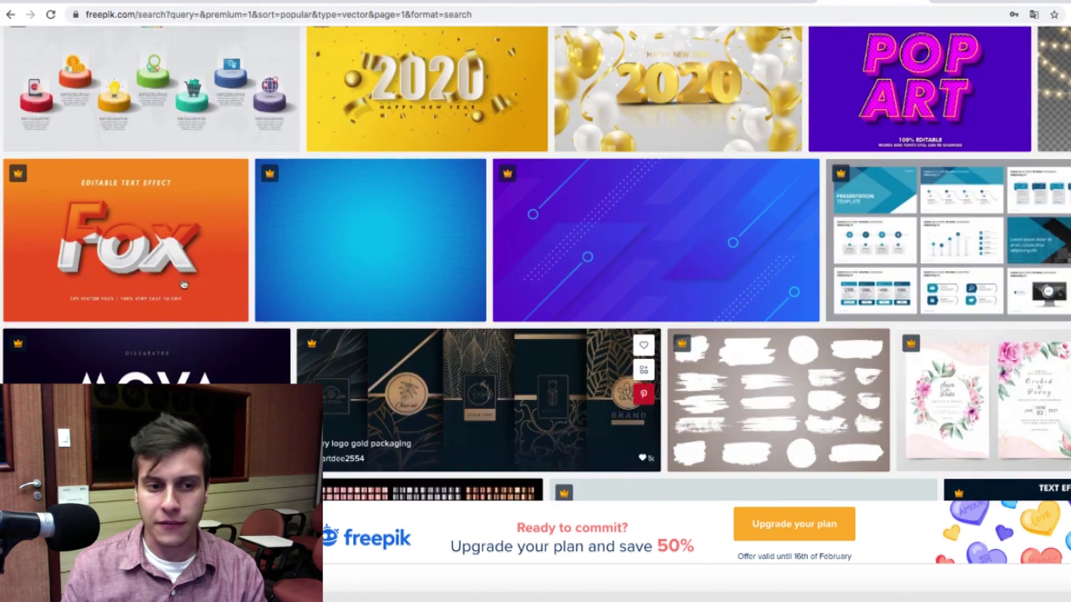
{"action": "scroll", "coordinate": [394, 452], "scroll_direction": "down", "scroll_amount": 15}
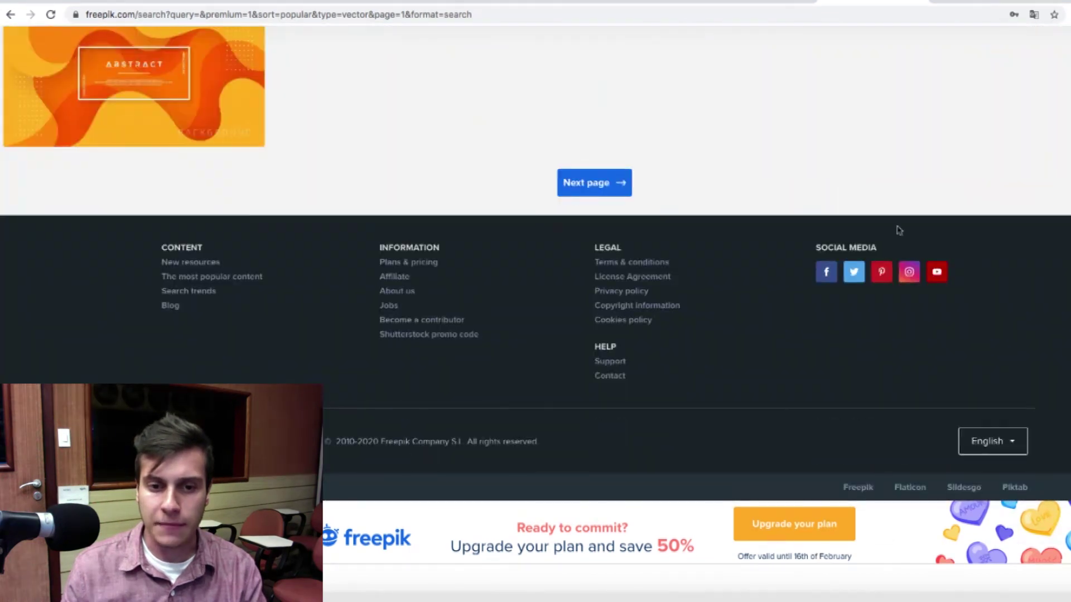
Return from the Freepik vector results to After Effects and replay the ornament, greeting and 2020 animation from about 0;01;31;00.
{"action": "scroll", "coordinate": [896, 227], "scroll_direction": "up", "scroll_amount": 10}
{"action": "scroll", "coordinate": [735, 176], "scroll_direction": "up", "scroll_amount": 3}
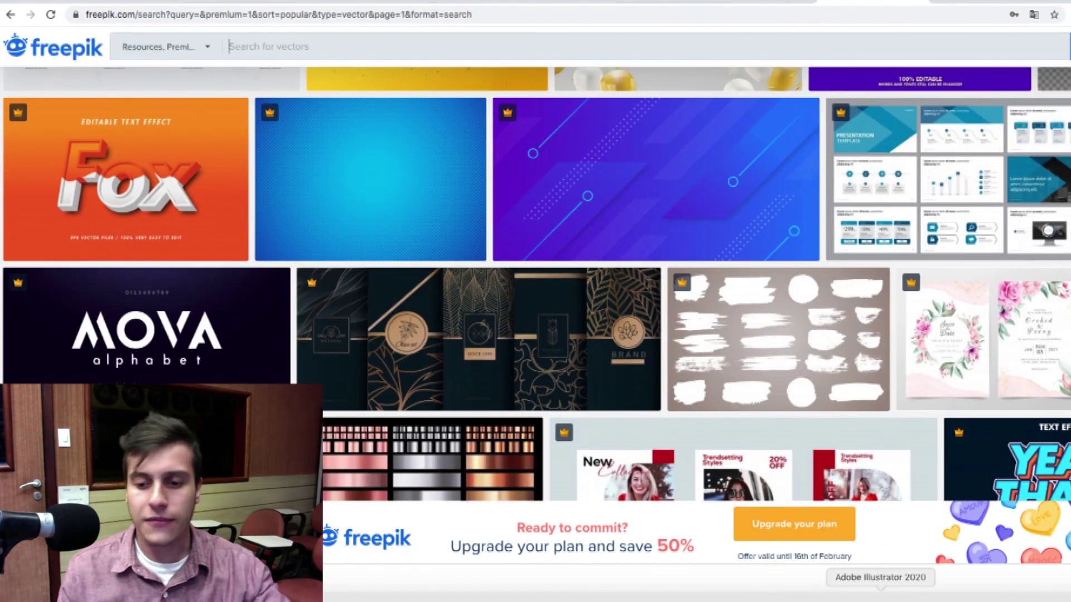
{"action": "left_click", "coordinate": [357, 594]}
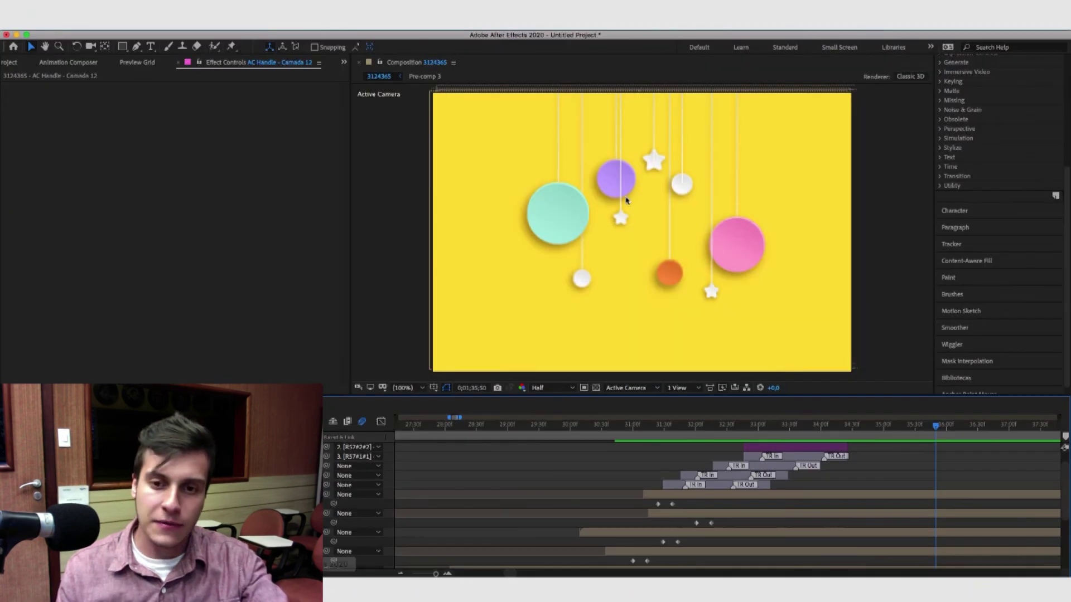
{"action": "left_click", "coordinate": [628, 426]}
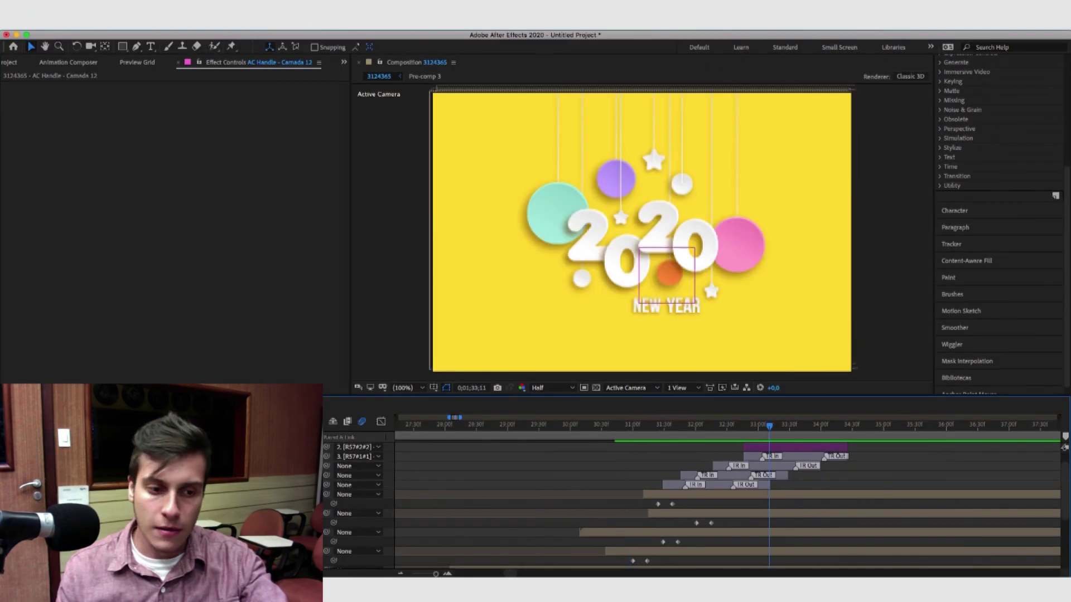
Switch to Finder, preview 3111600.jpg in the new-year-2020-wallpaper-paper-style folder, close the preview and return to After Effects.
{"action": "key", "text": "super+Tab"}
{"action": "left_click", "coordinate": [252, 125]}
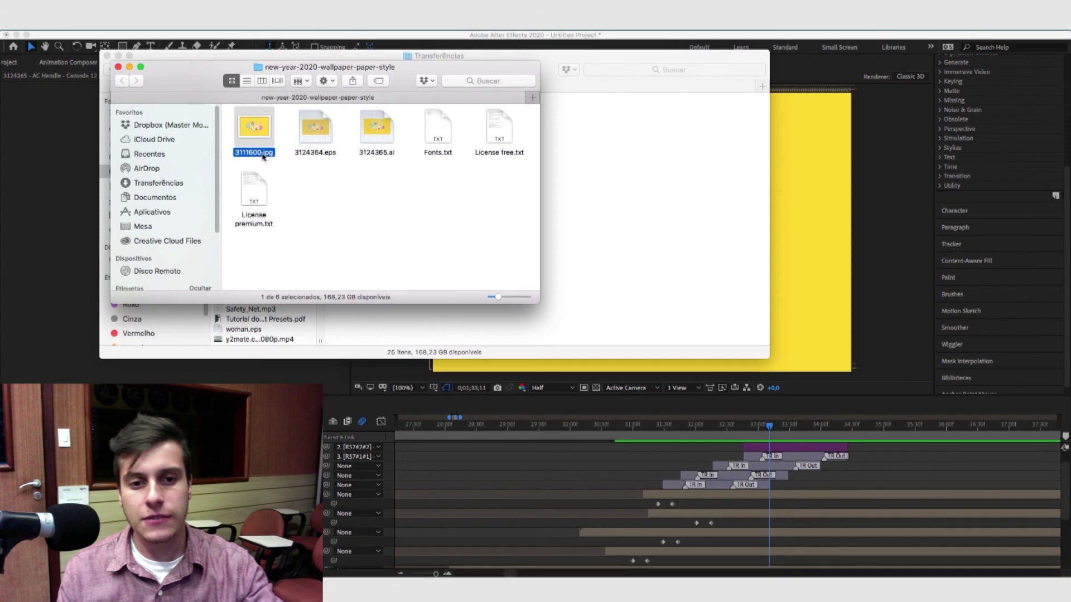
{"action": "key", "text": "space"}
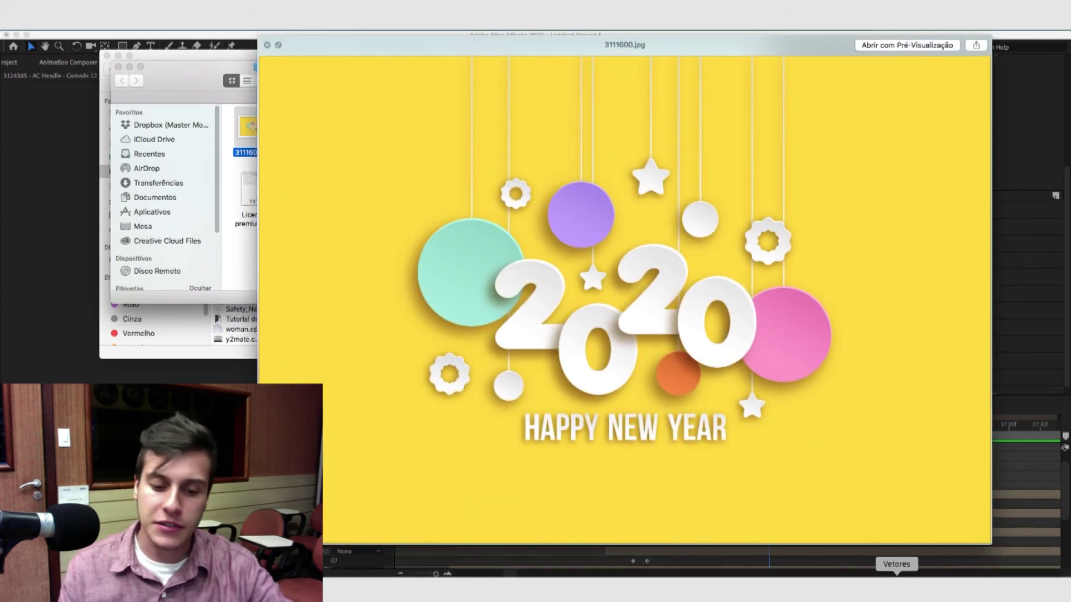
{"action": "key", "text": "space"}
{"action": "key", "text": "super+Tab"}
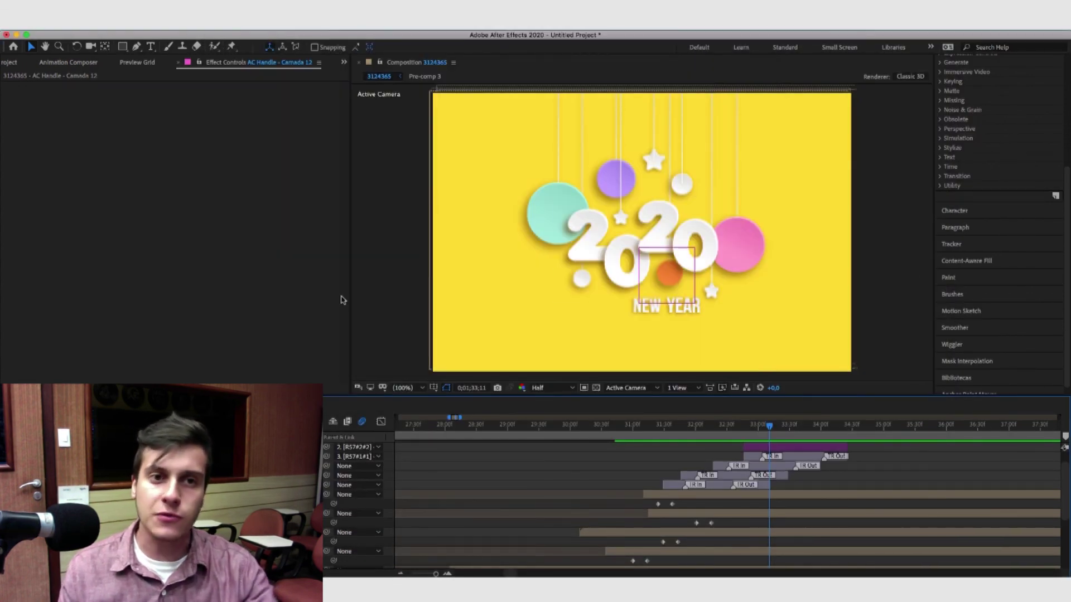
Bring up the Animation Composer panel in the After Effects workspace.
{"action": "left_click", "coordinate": [265, 17]}
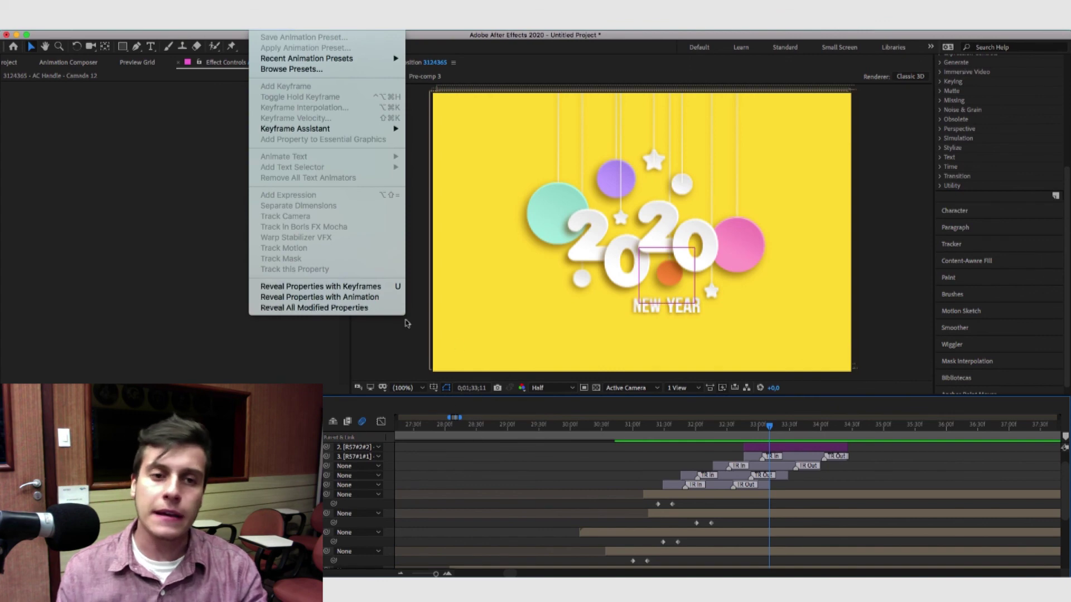
{"action": "mouse_move", "coordinate": [341, 17]}
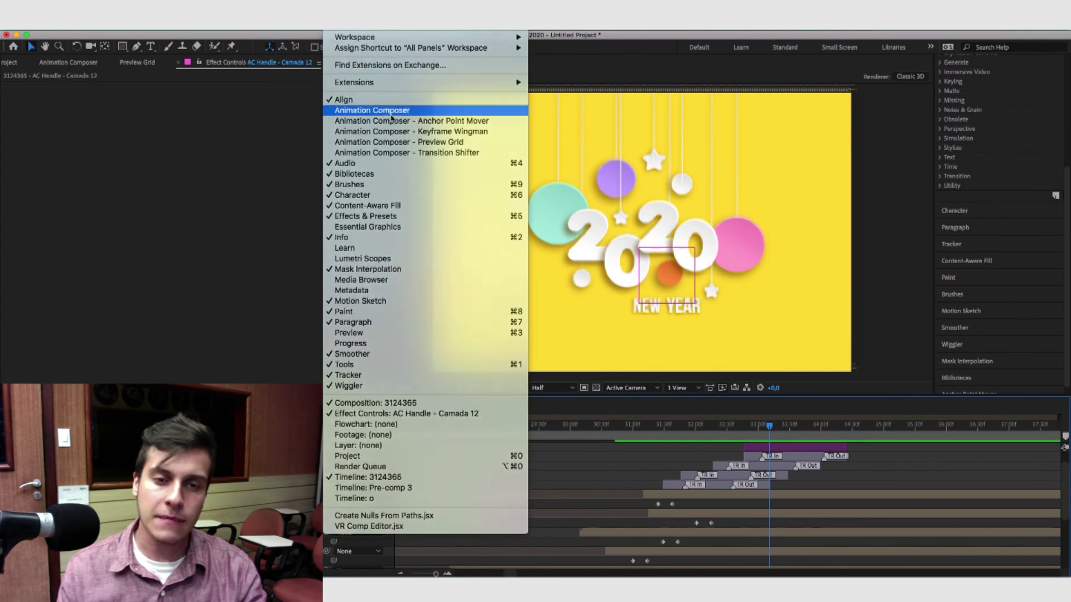
{"action": "left_click", "coordinate": [385, 112]}
{"action": "left_click", "coordinate": [341, 17]}
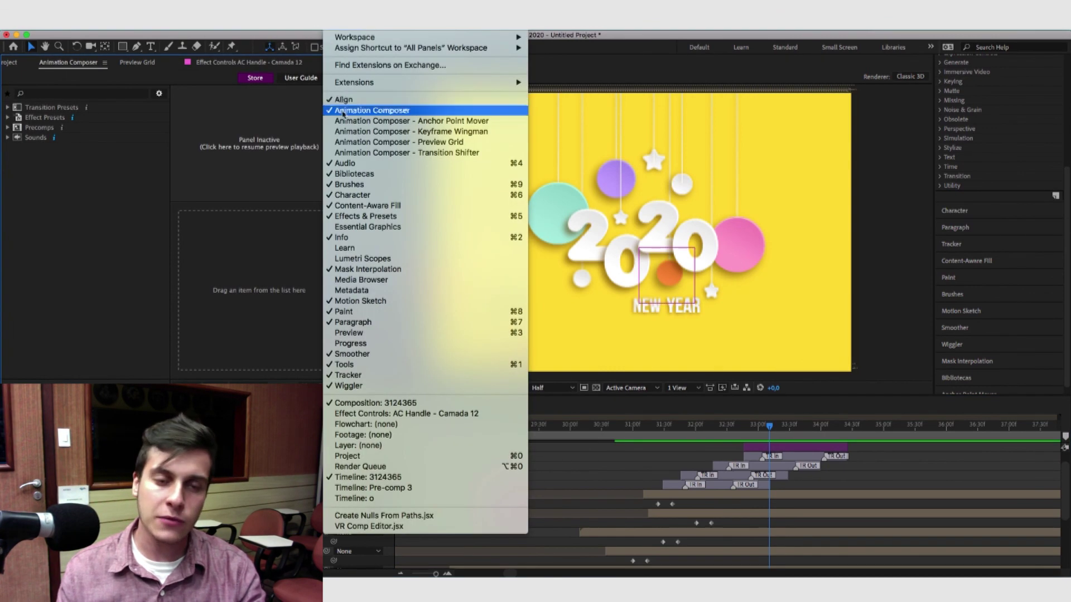
{"action": "left_click", "coordinate": [227, 164]}
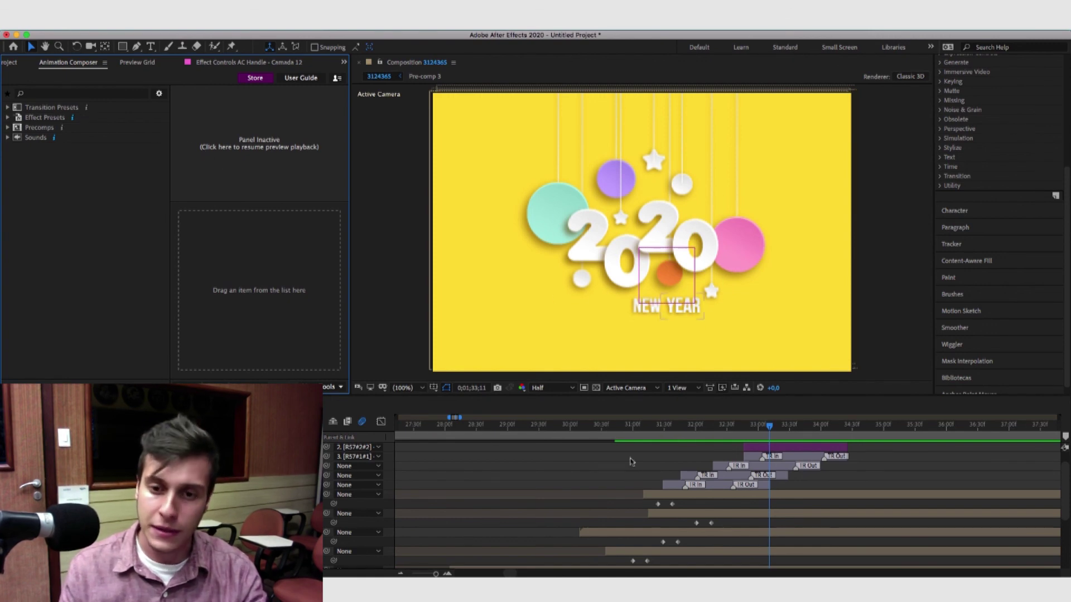
Scrub the composition through the greeting and 2020 transitions, from 0;01;32;19 to 0;01;33;03.
{"action": "left_click_drag", "start_coordinate": [635, 434], "coordinate": [715, 445]}
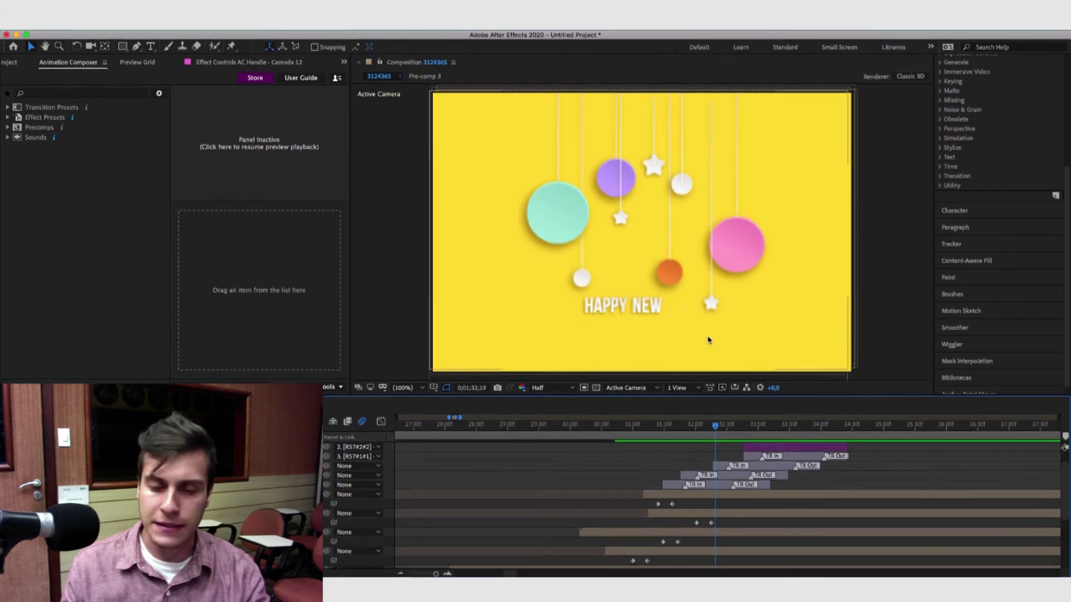
{"action": "left_click_drag", "start_coordinate": [729, 439], "coordinate": [762, 435]}
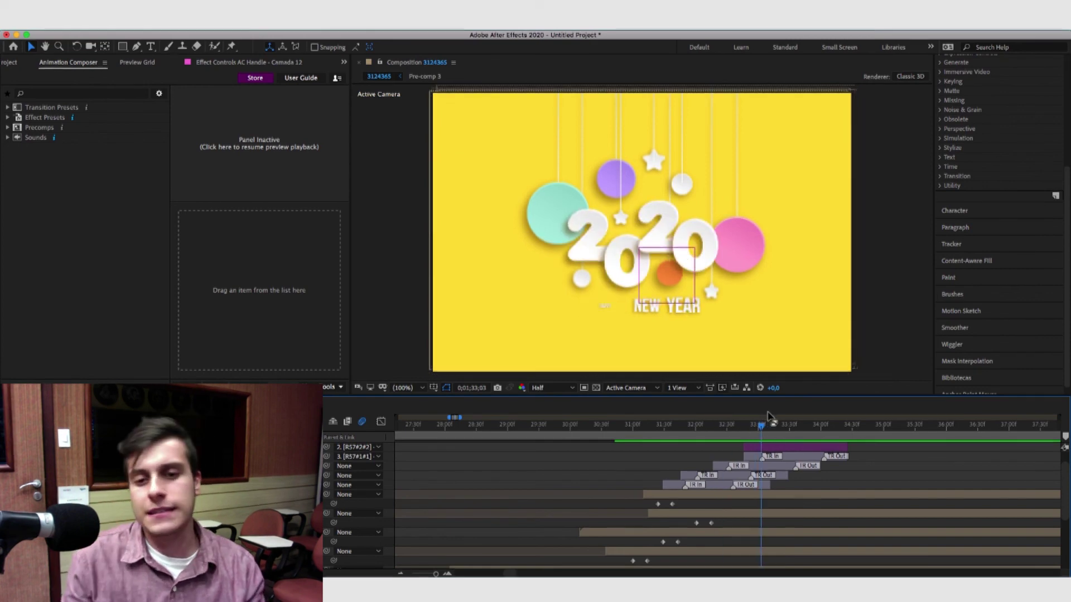